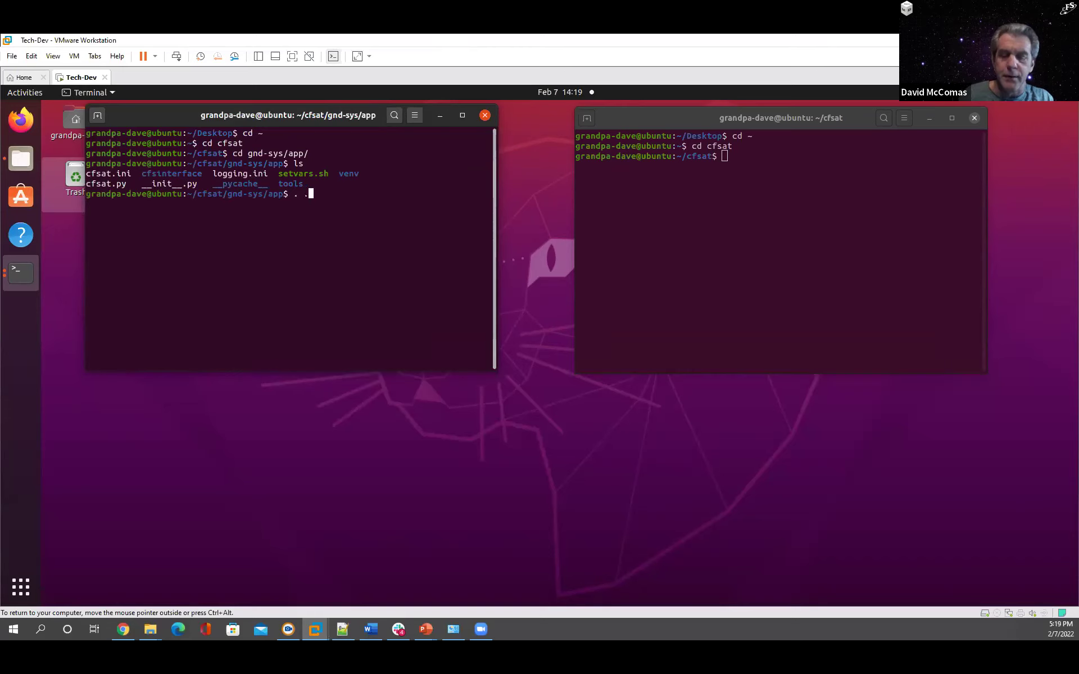
# Step: Source the setvars.sh script in the gnd-sys/app terminal
pyautogui.write('set')
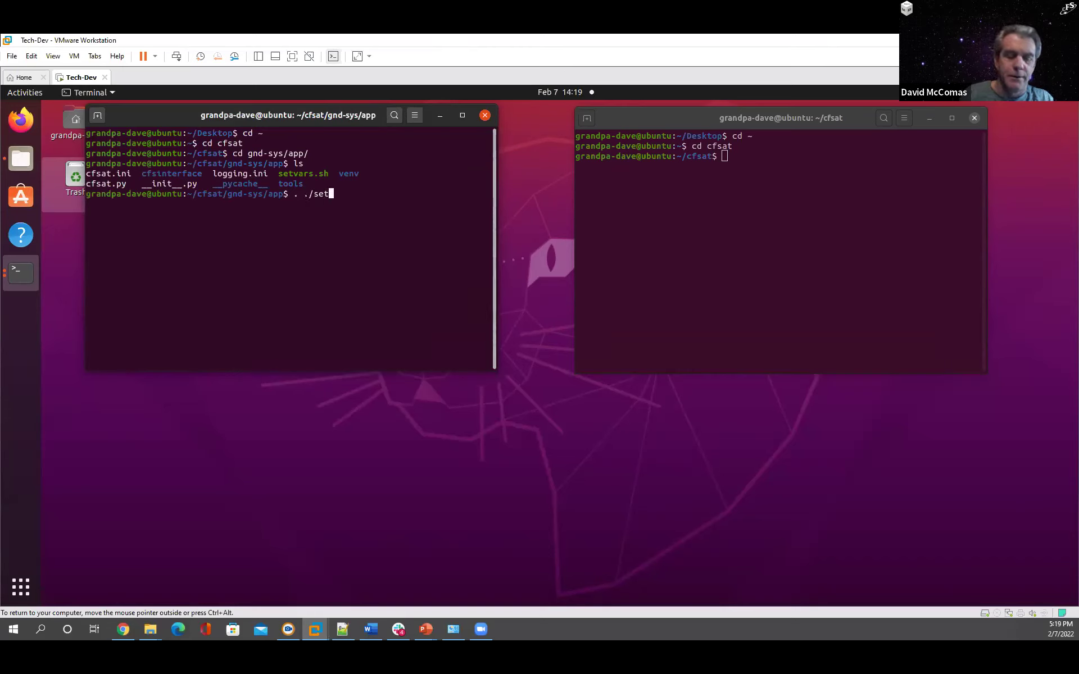
pyautogui.write('vars.sh')
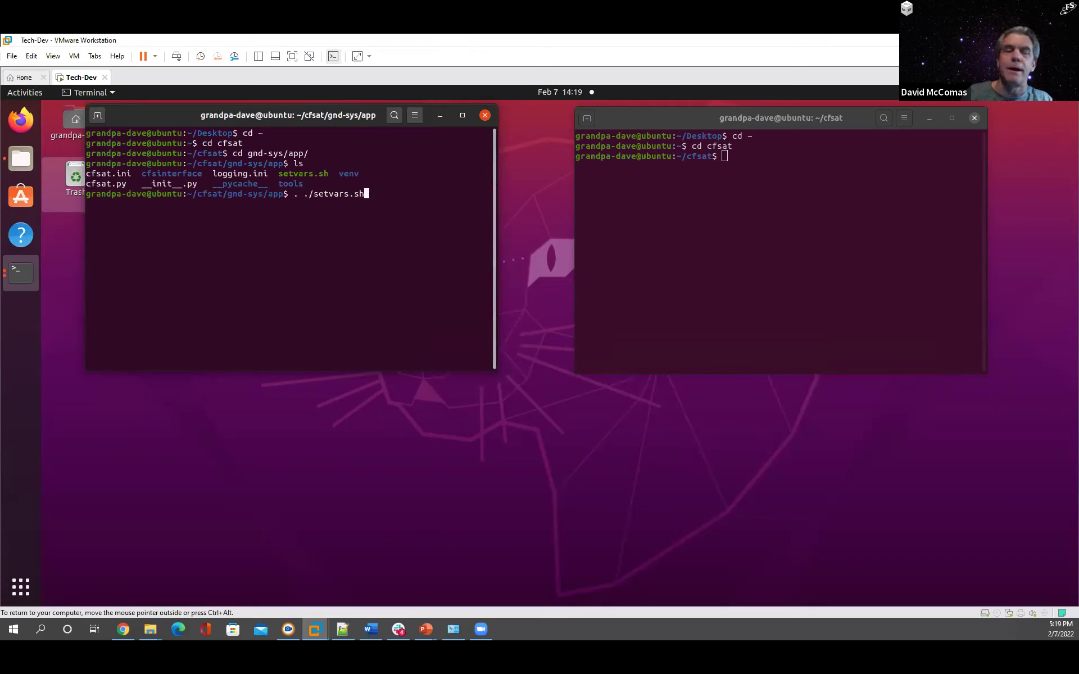
pyautogui.press('Return')
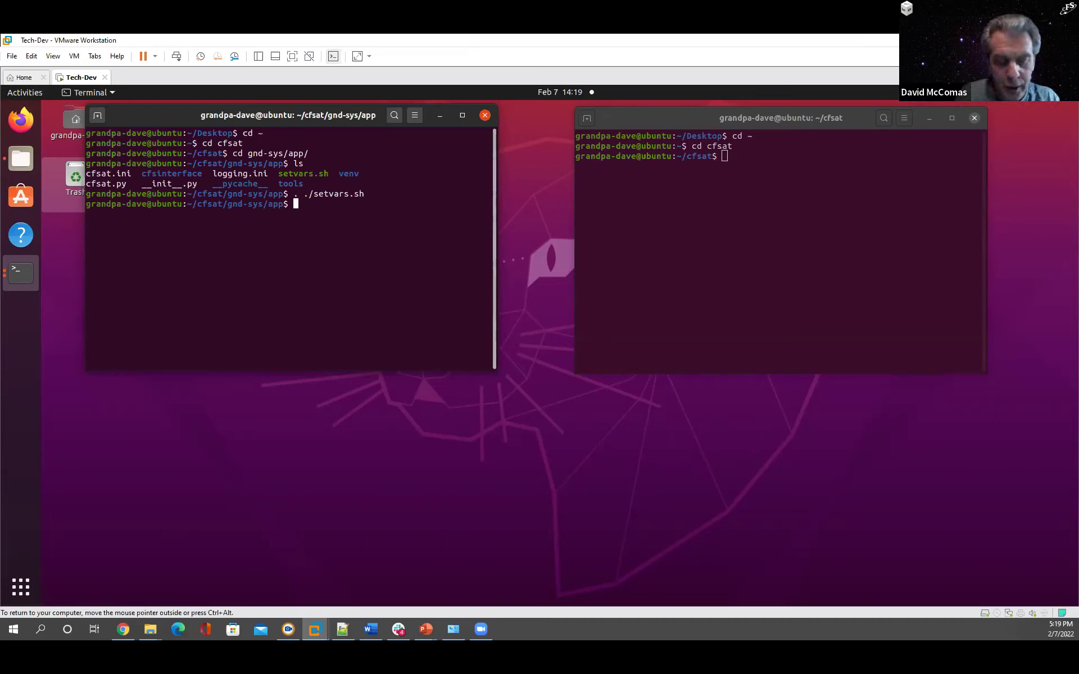
# Step: Launch the ground system toolkit by running cfsat.py with python3
pyautogui.write('python3 ')
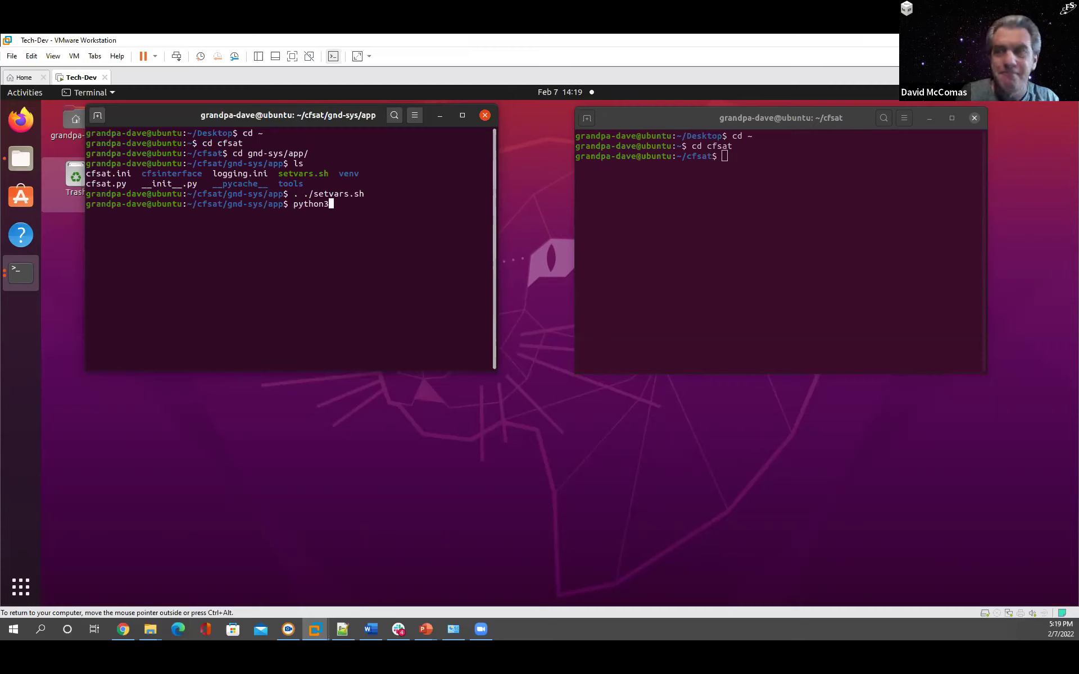
pyautogui.write('cfsat')
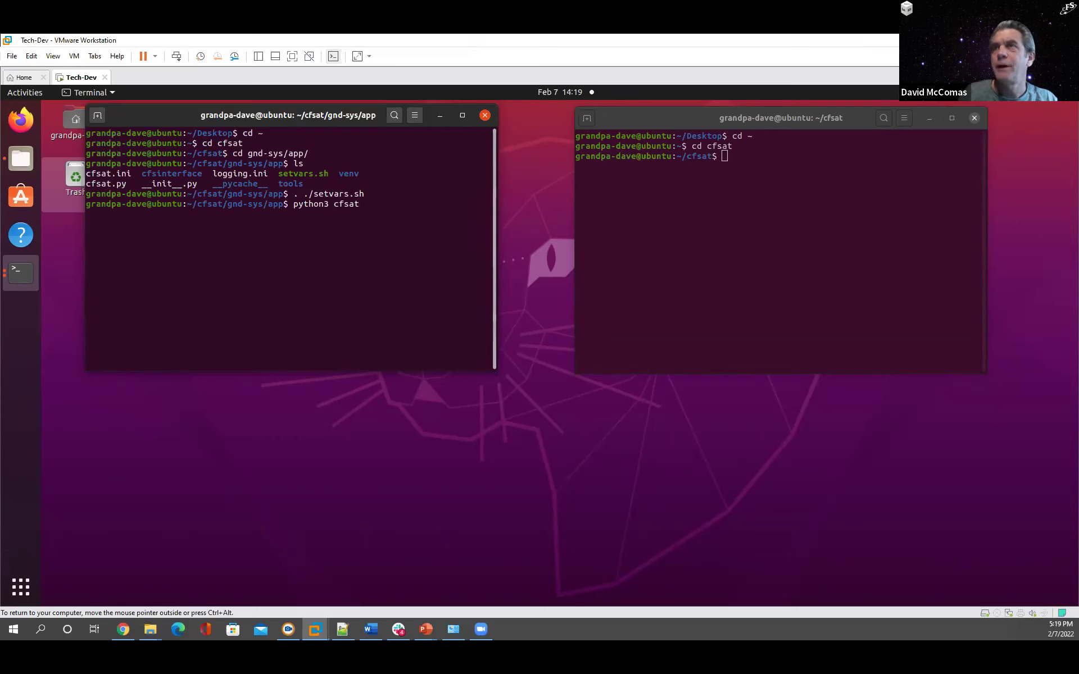
pyautogui.press('Return')
pyautogui.press('Up')
pyautogui.write('.py')
pyautogui.press('Return')
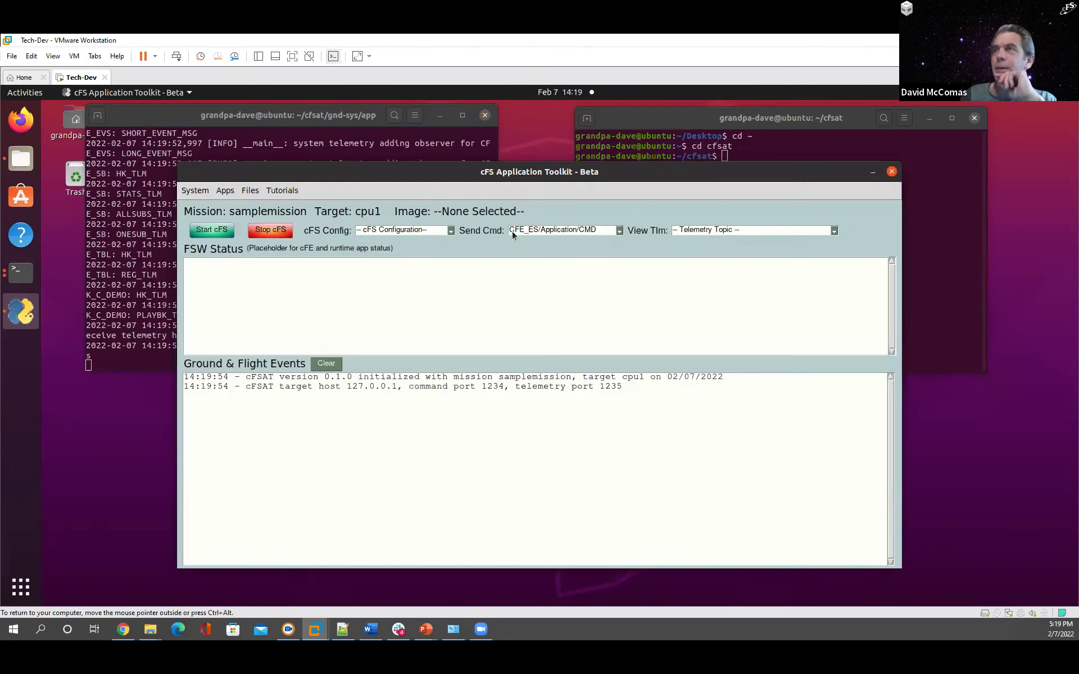
# Step: Open the Build and Run the cFS tutorial and start its Build and Run cFS lesson
pyautogui.moveTo(460, 172); pyautogui.dragTo(384, 152)
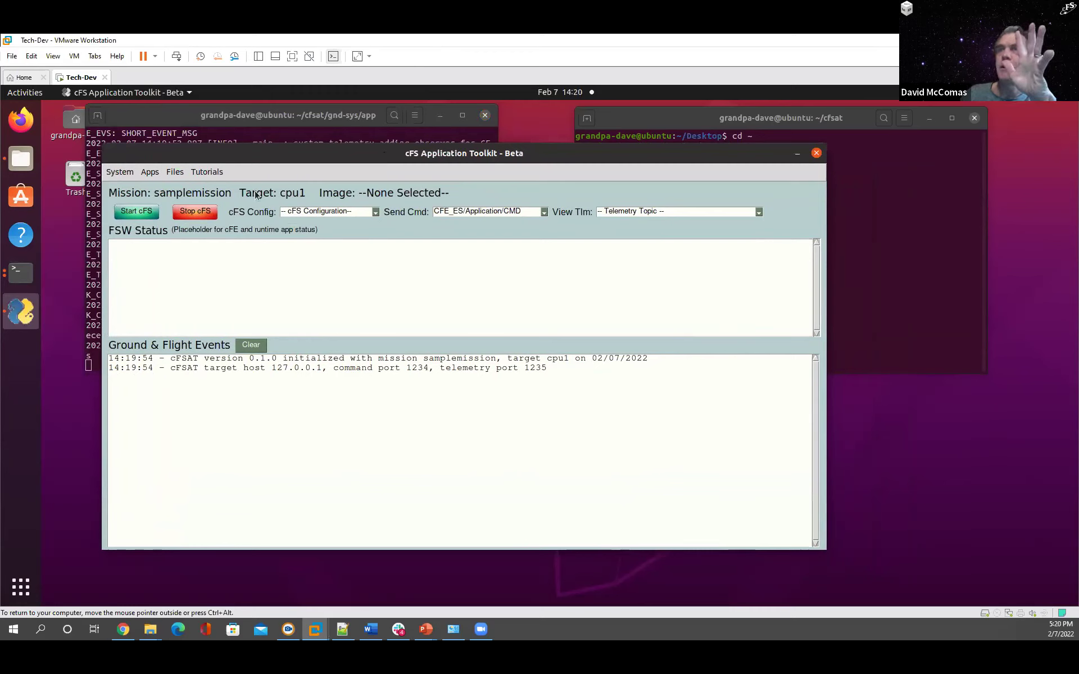
pyautogui.click(221, 178)
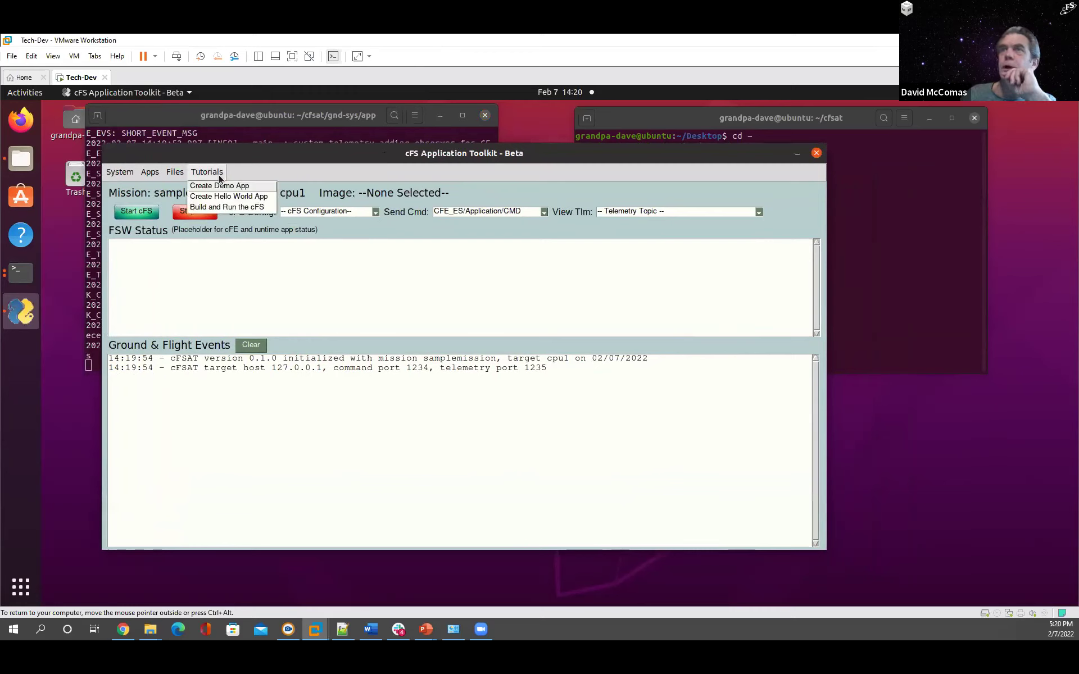
pyautogui.click(219, 208)
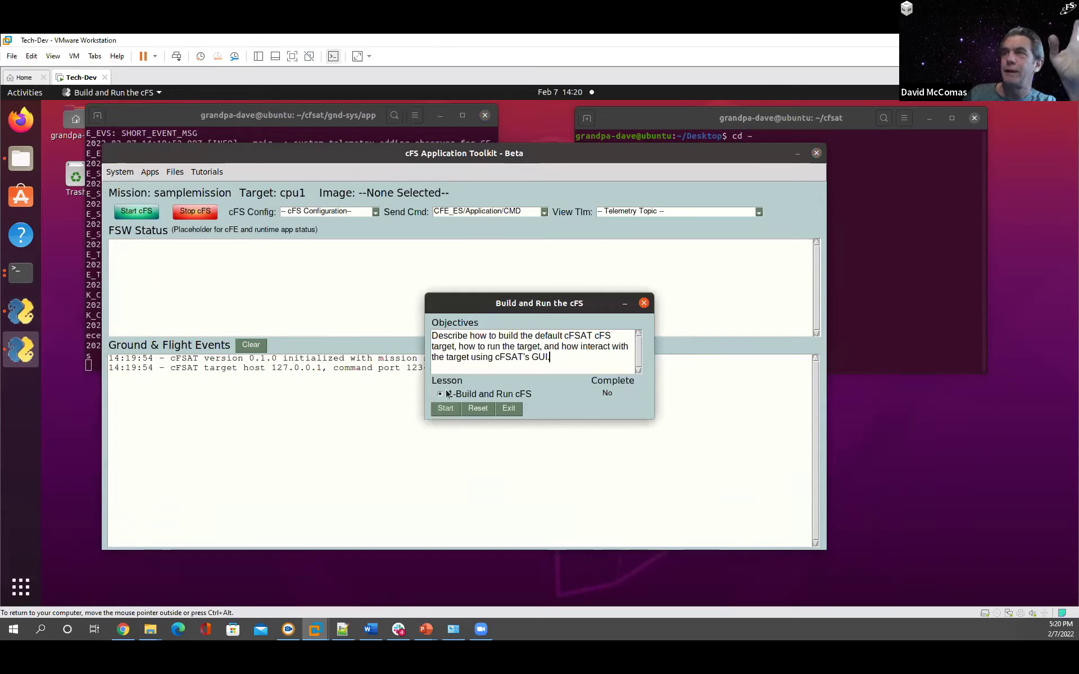
pyautogui.click(444, 413)
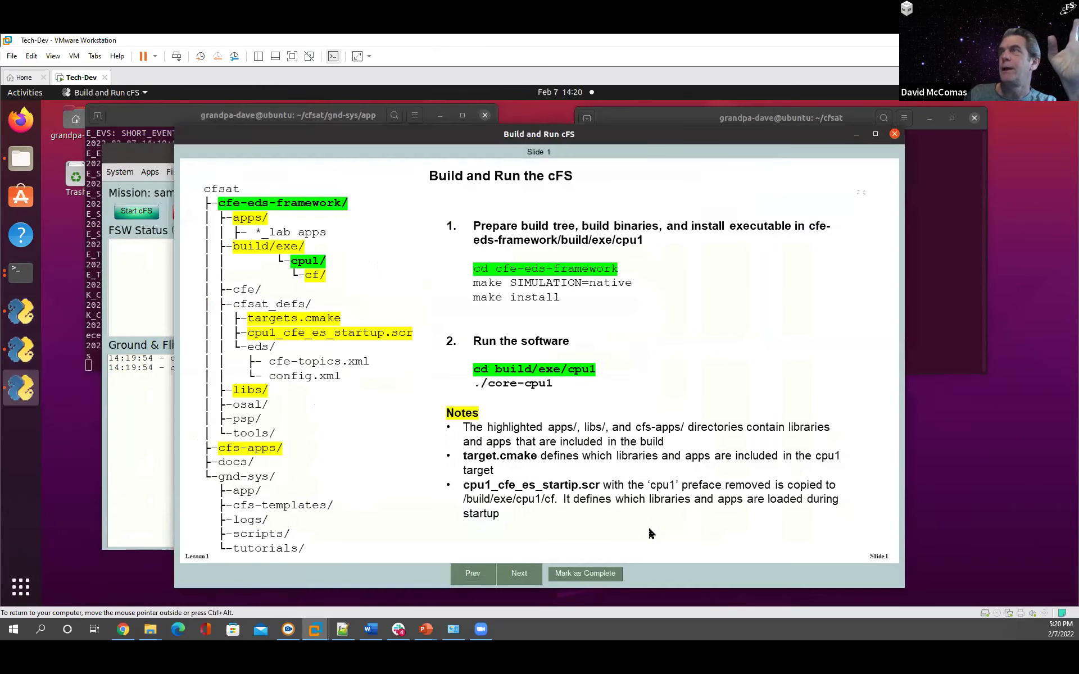
# Step: Arrange the lesson window and the ~/cfsat terminal so the slide's build commands stay readable beside the prompt
pyautogui.moveTo(756, 137); pyautogui.dragTo(633, 114)
pyautogui.click(789, 120)
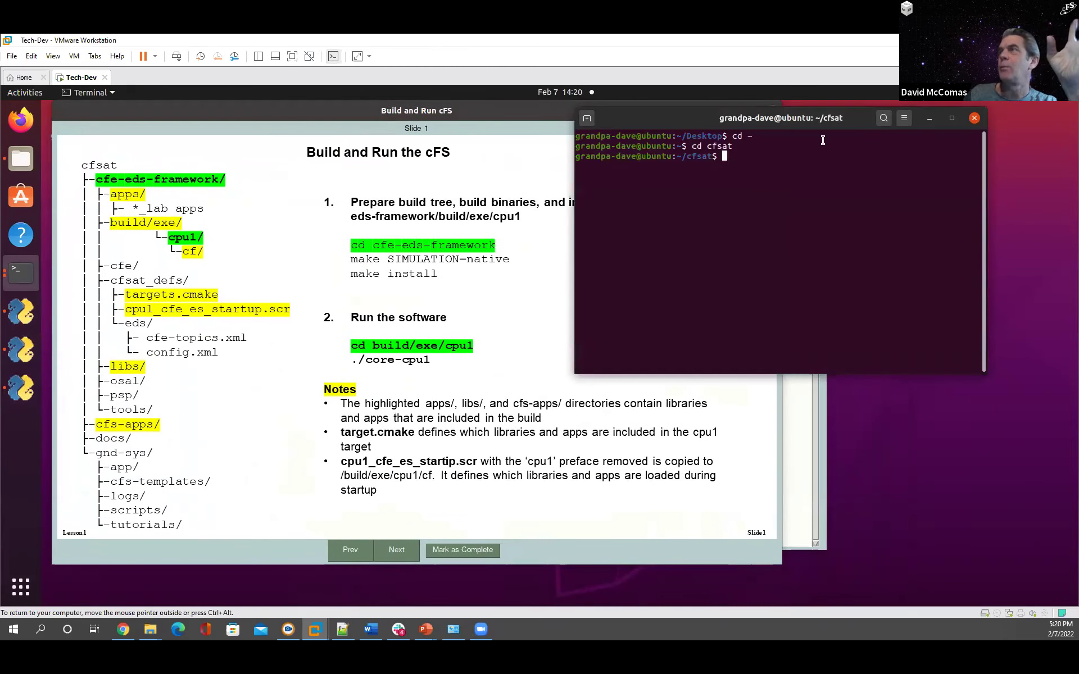
pyautogui.moveTo(790, 122); pyautogui.dragTo(822, 186)
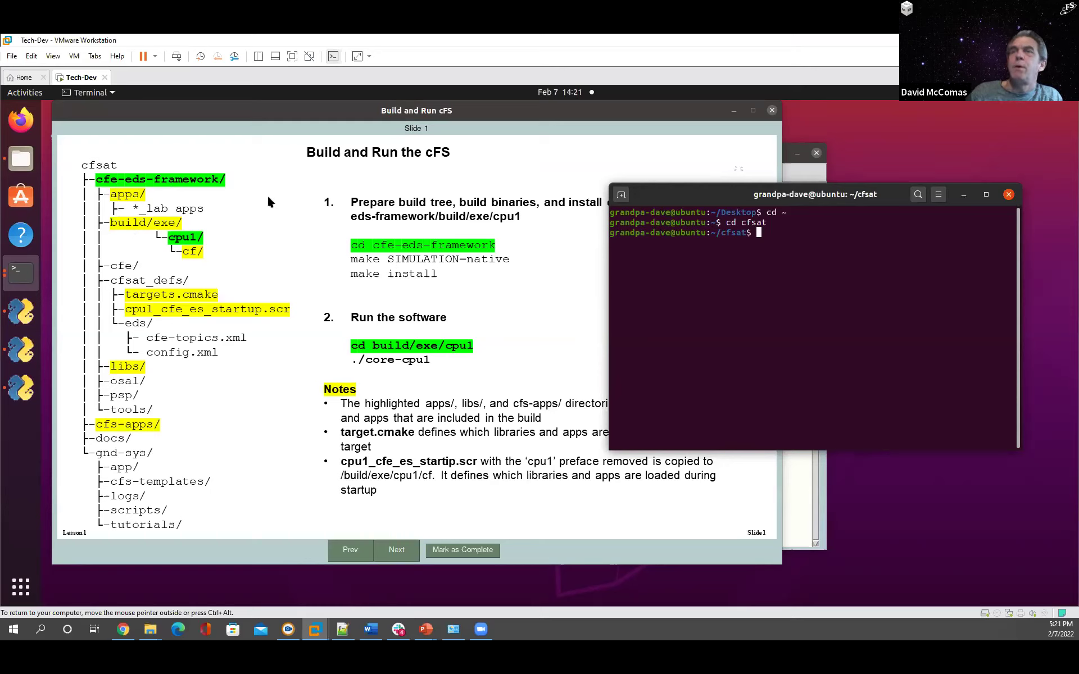
pyautogui.click(427, 252)
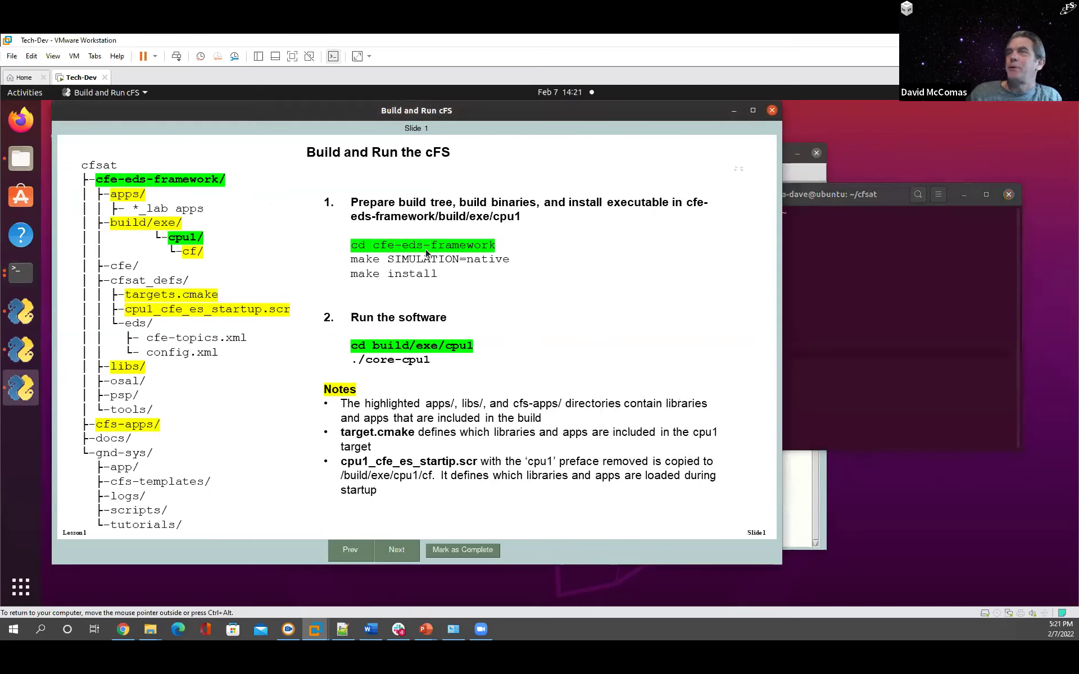
pyautogui.click(842, 257)
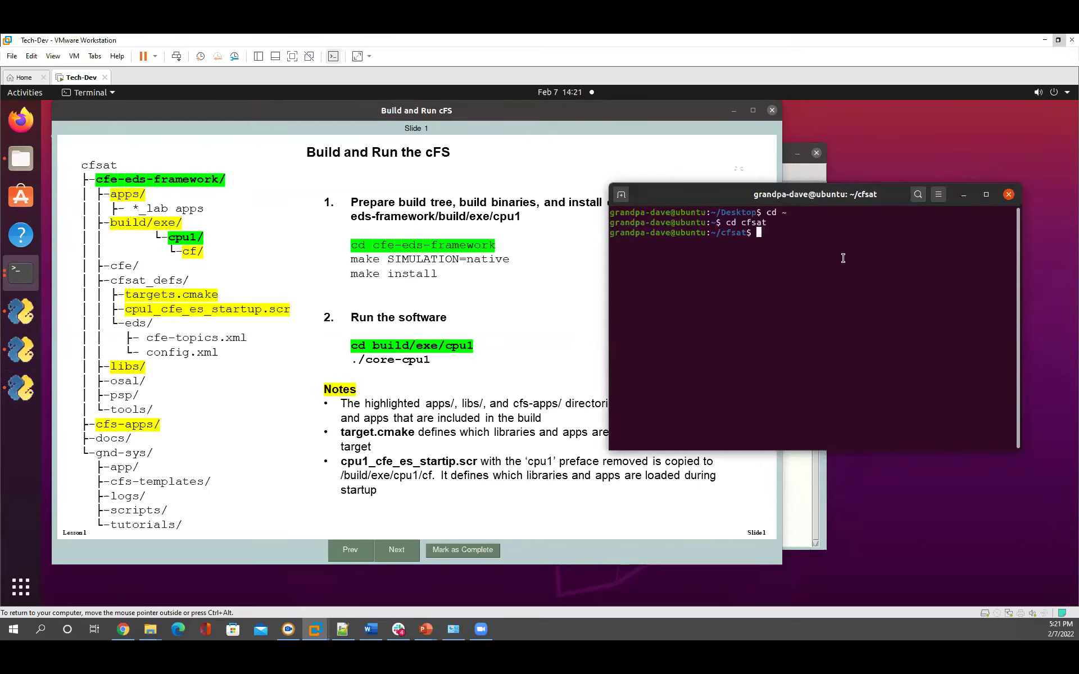
pyautogui.moveTo(731, 195); pyautogui.dragTo(736, 223)
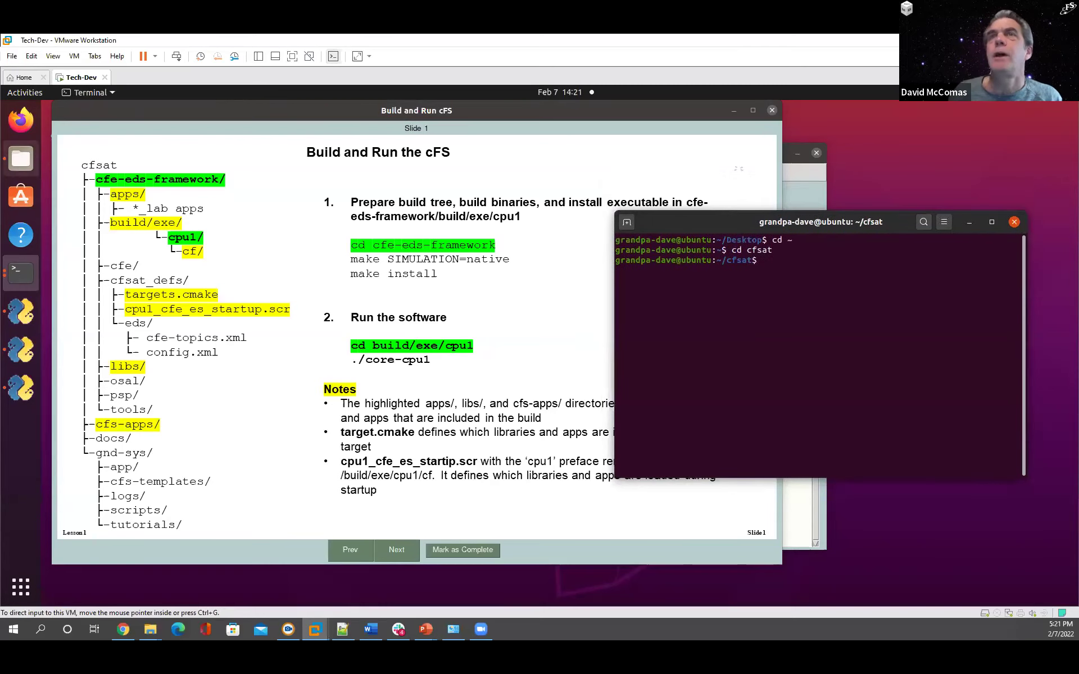
# Step: Move the lesson window aside, then bring the gnd-sys/app terminal forward and widen it
pyautogui.moveTo(288, 112); pyautogui.dragTo(513, 199)
pyautogui.hotkey('alt', 'Tab')
pyautogui.moveTo(495, 339); pyautogui.dragTo(518, 150)
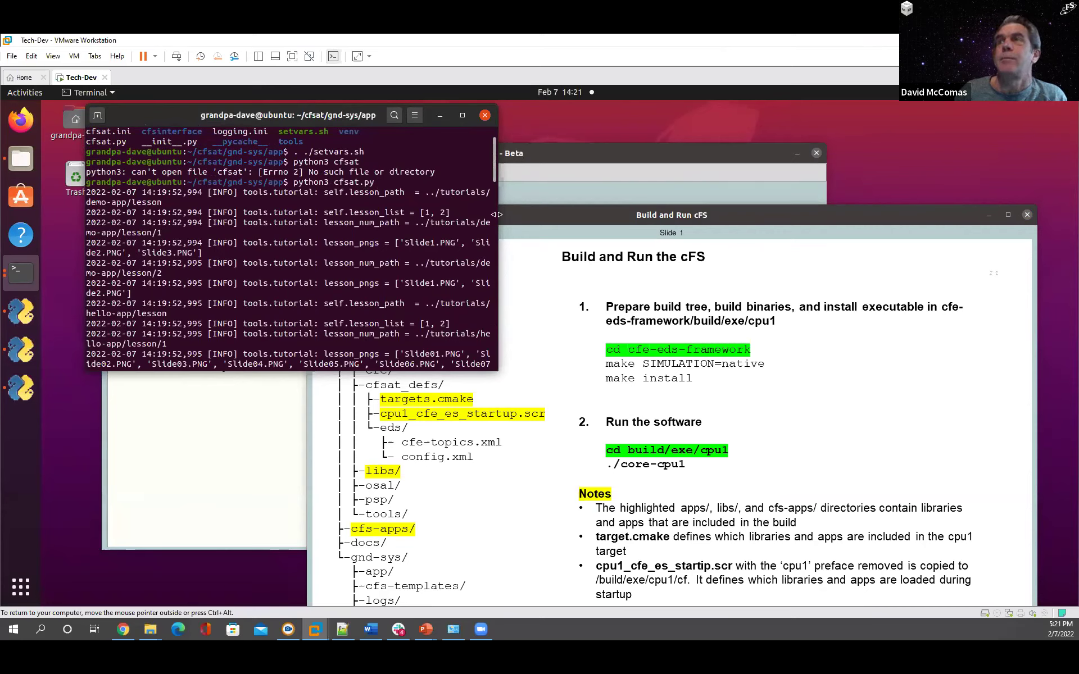
pyautogui.moveTo(496, 214); pyautogui.dragTo(543, 216)
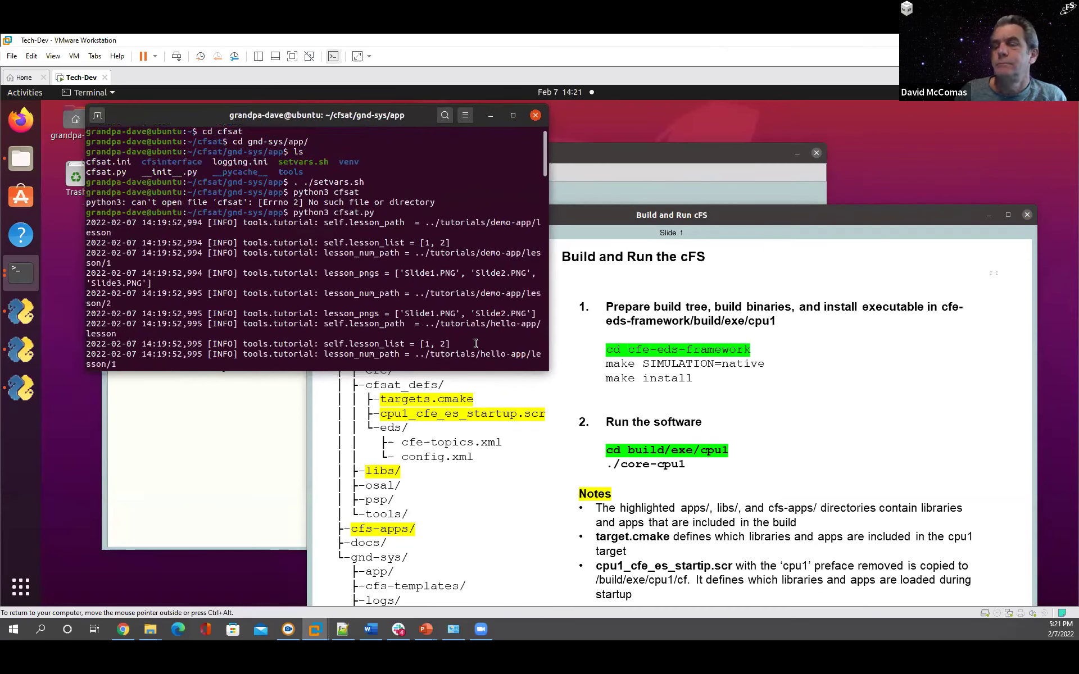
# Step: Move the lesson window back over the gnd-sys/app terminal and bring the ~/cfsat terminal to the front
pyautogui.click(730, 223)
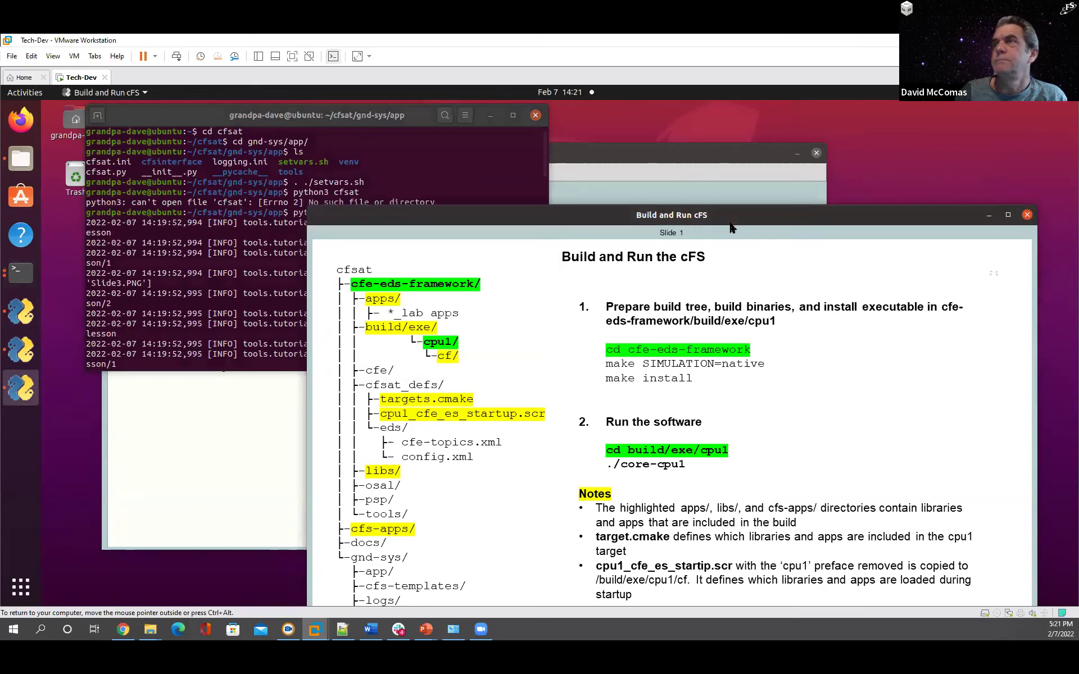
pyautogui.moveTo(732, 228); pyautogui.dragTo(482, 143)
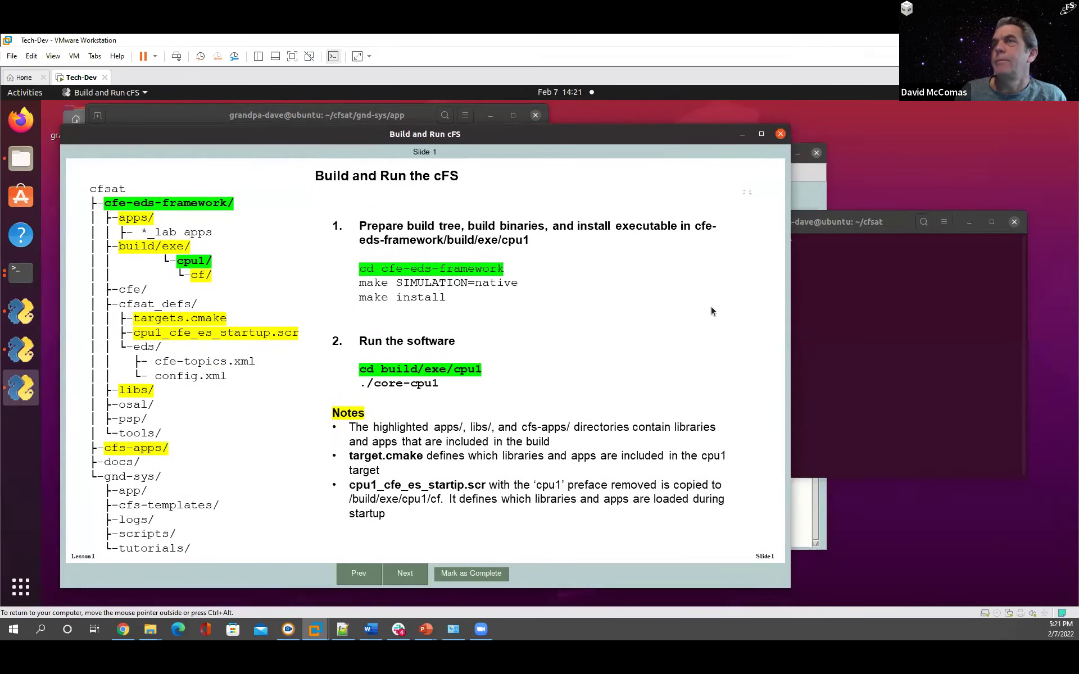
pyautogui.hotkey('alt', 'Tab')
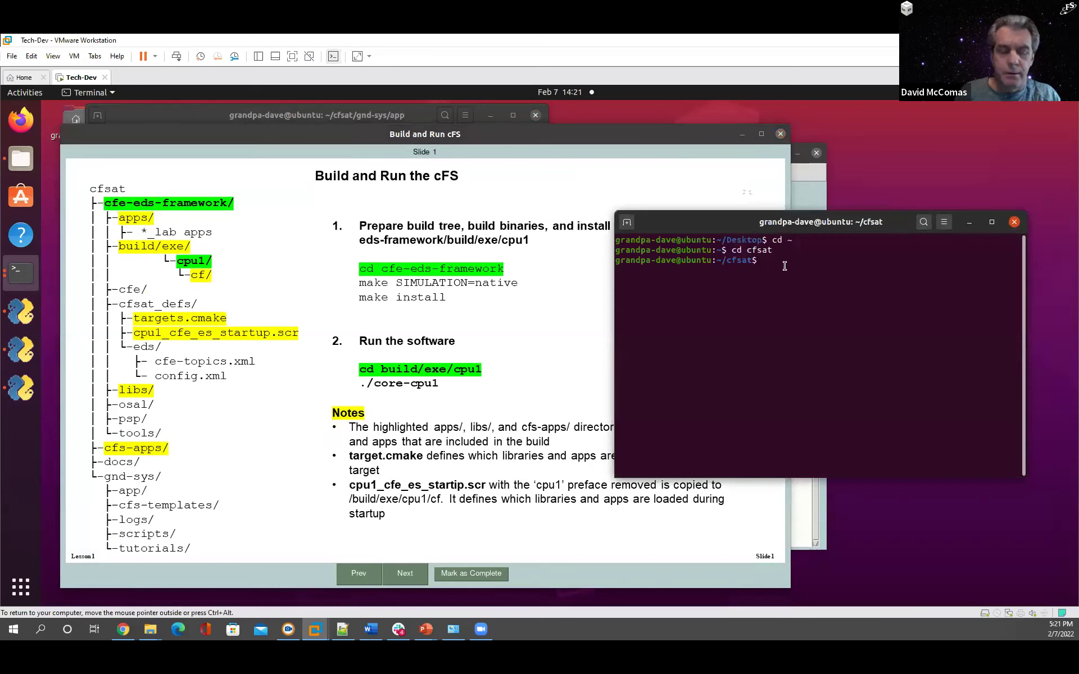
# Step: Change the working directory to cfe-eds-framework in the ~/cfsat terminal
pyautogui.write('cd ')
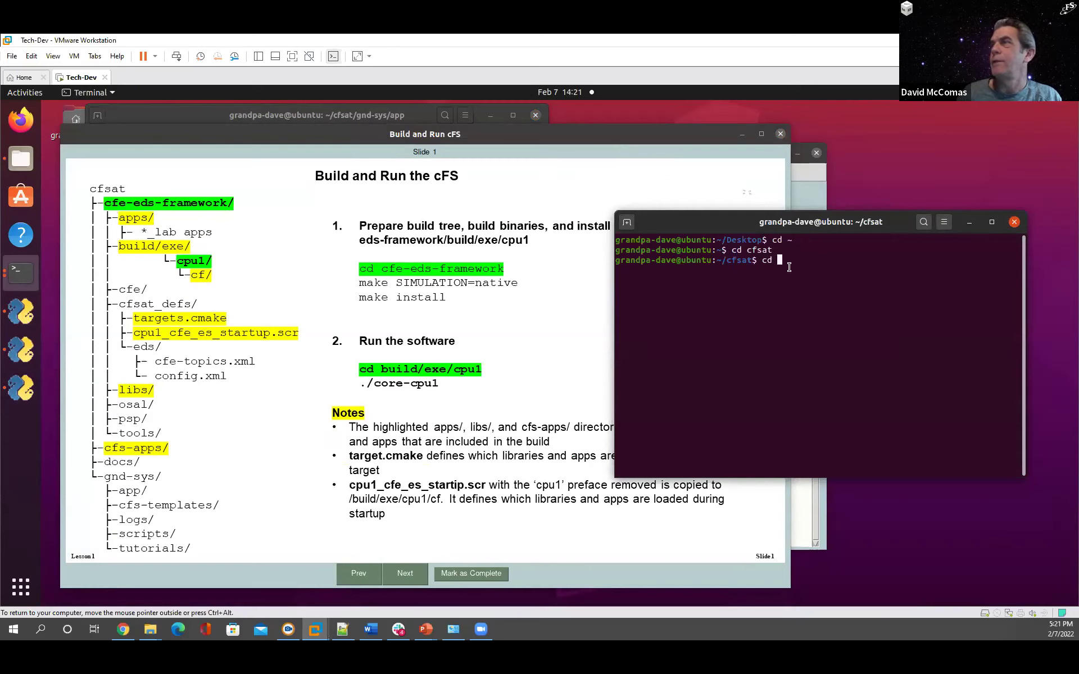
pyautogui.write('cfe-eds-')
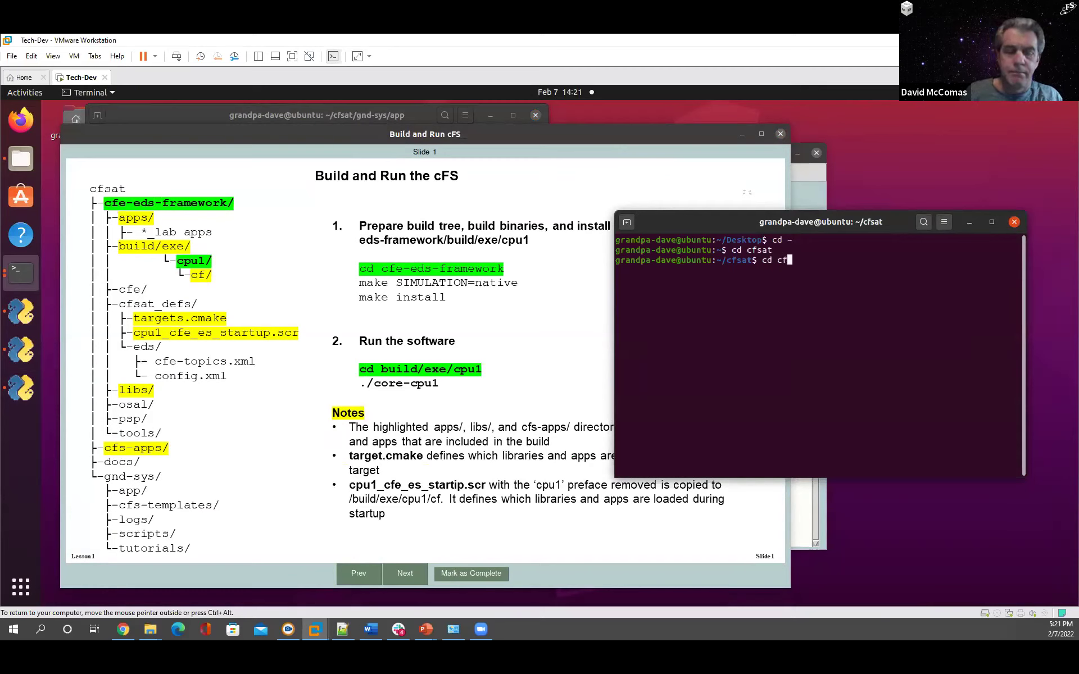
pyautogui.press('Tab')
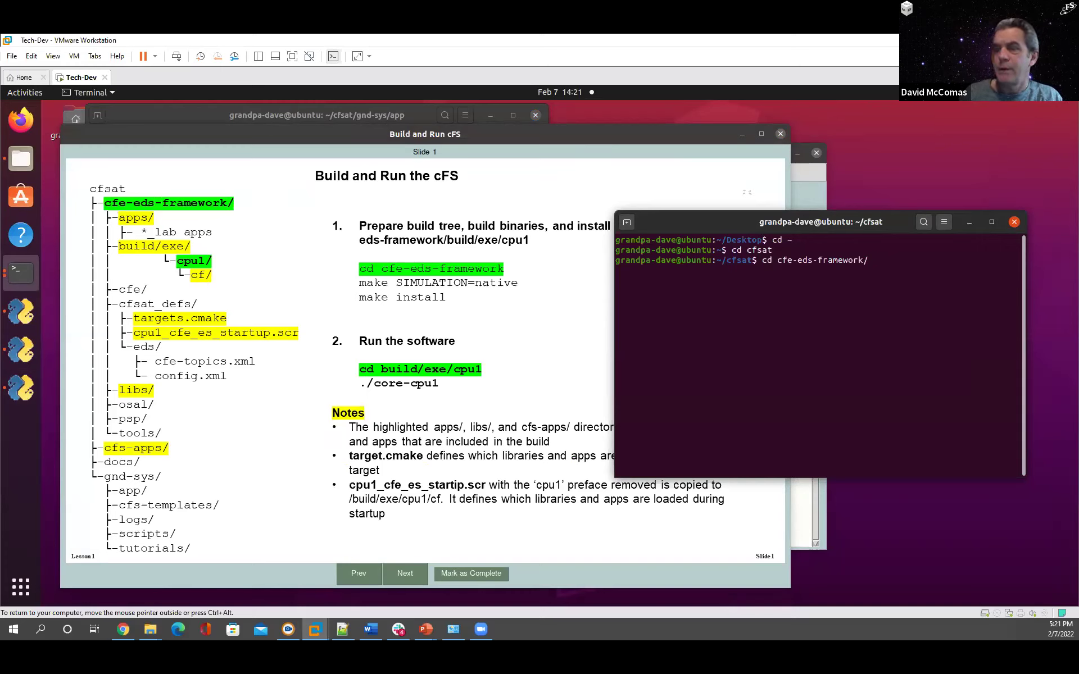
pyautogui.press('Return')
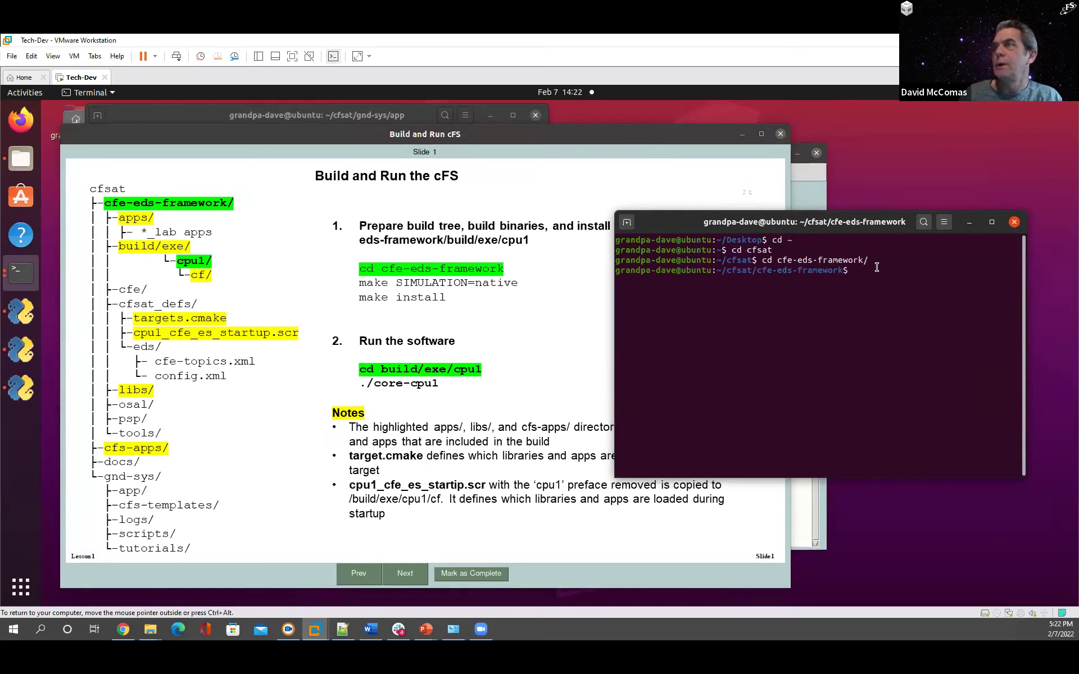
# Step: Prepare the cFS build tree with the command make SIMULATION=native prep
pyautogui.write('make SIM')
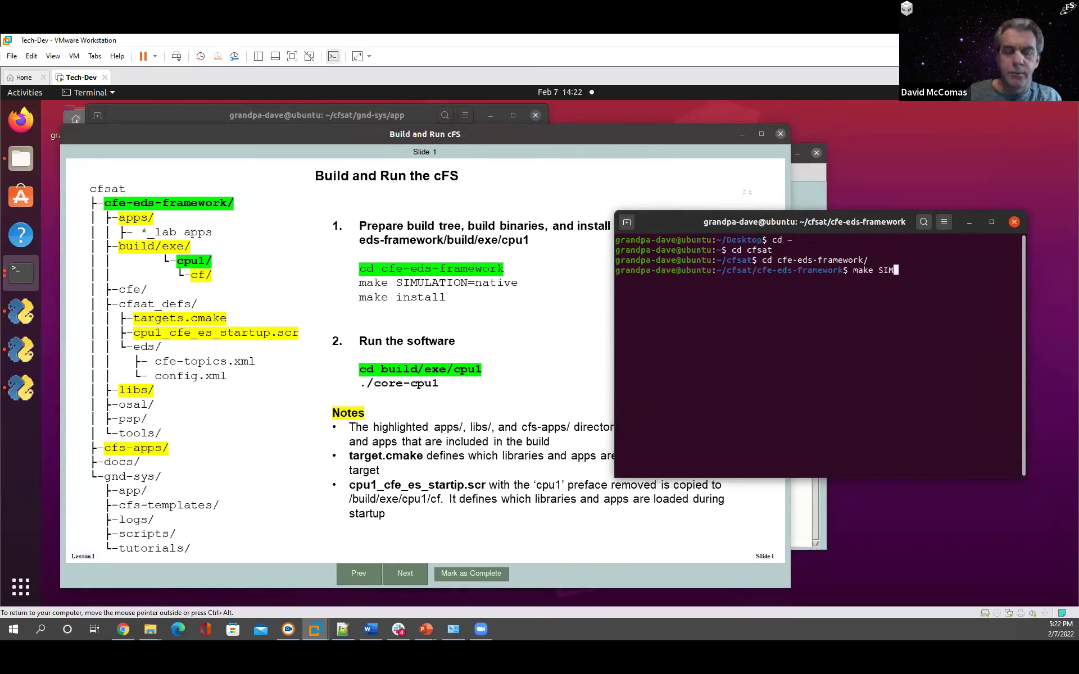
pyautogui.write('LUATION')
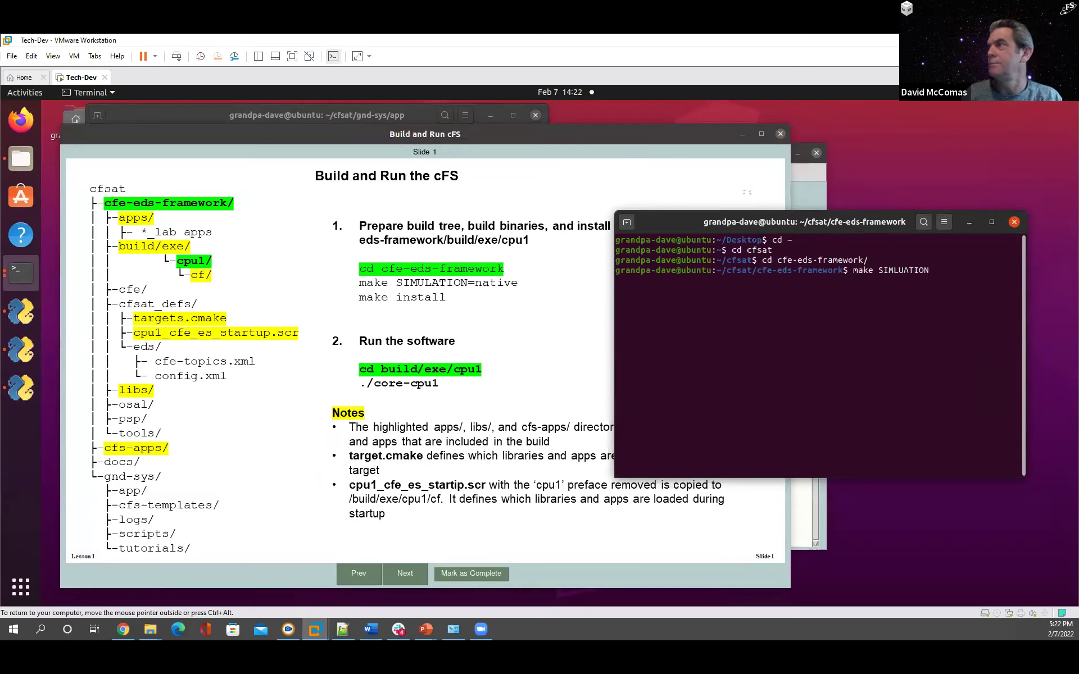
pyautogui.press('BackSpace')
pyautogui.press('BackSpace')
pyautogui.press('BackSpace')
pyautogui.press('BackSpace')
pyautogui.press('BackSpace')
pyautogui.press('BackSpace')
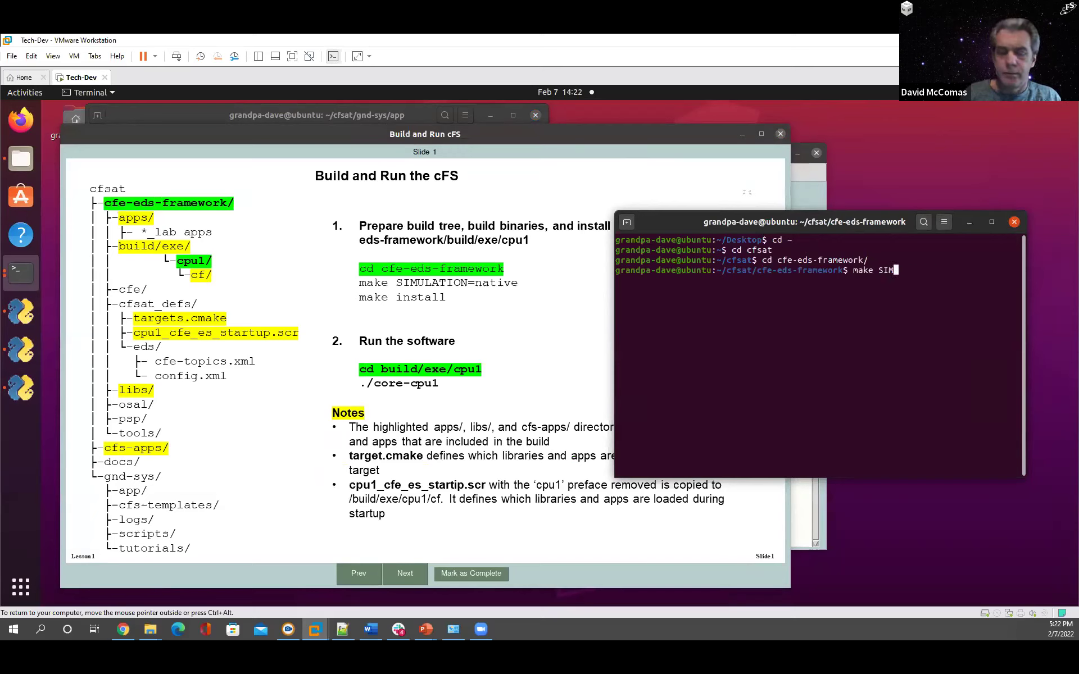
pyautogui.write('ULATION')
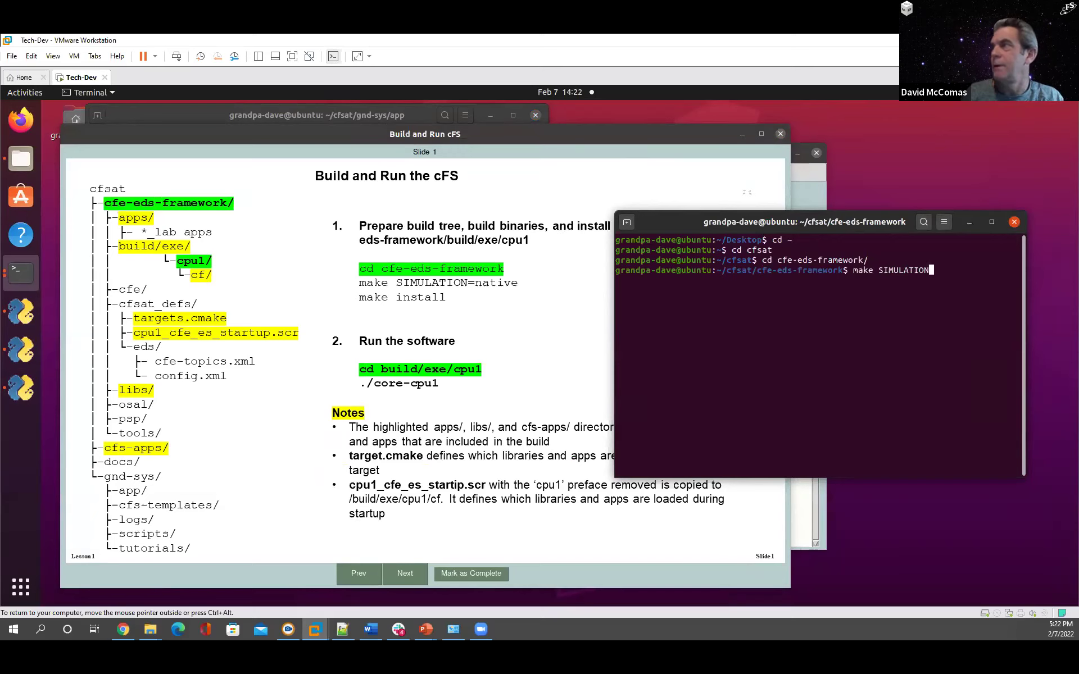
pyautogui.write('=native')
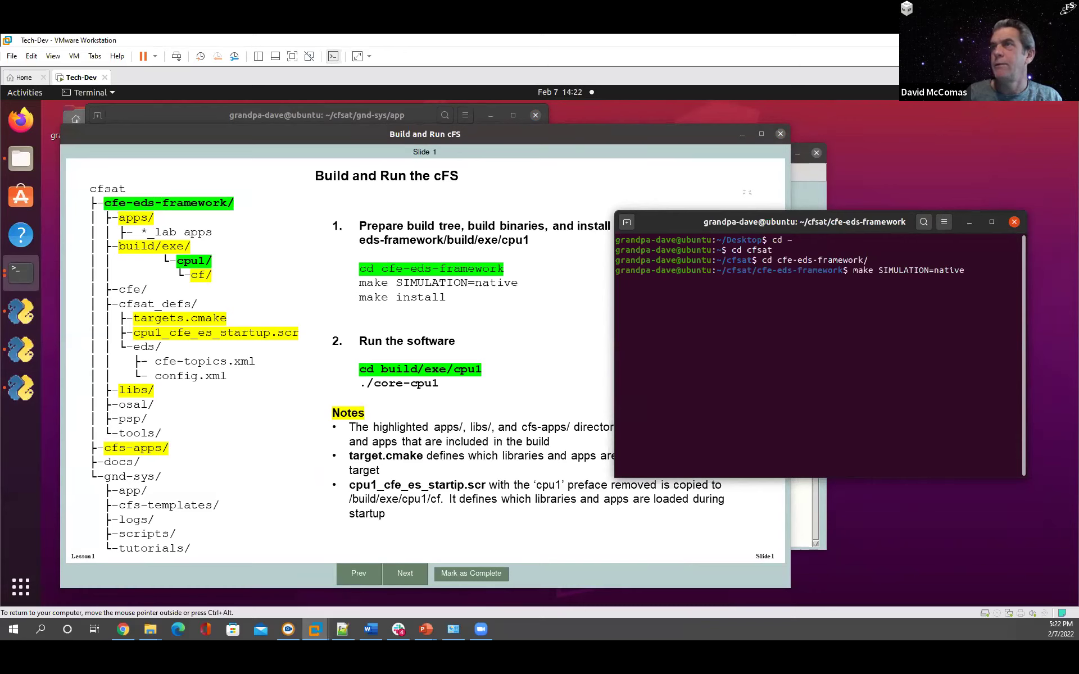
pyautogui.write(' prep')
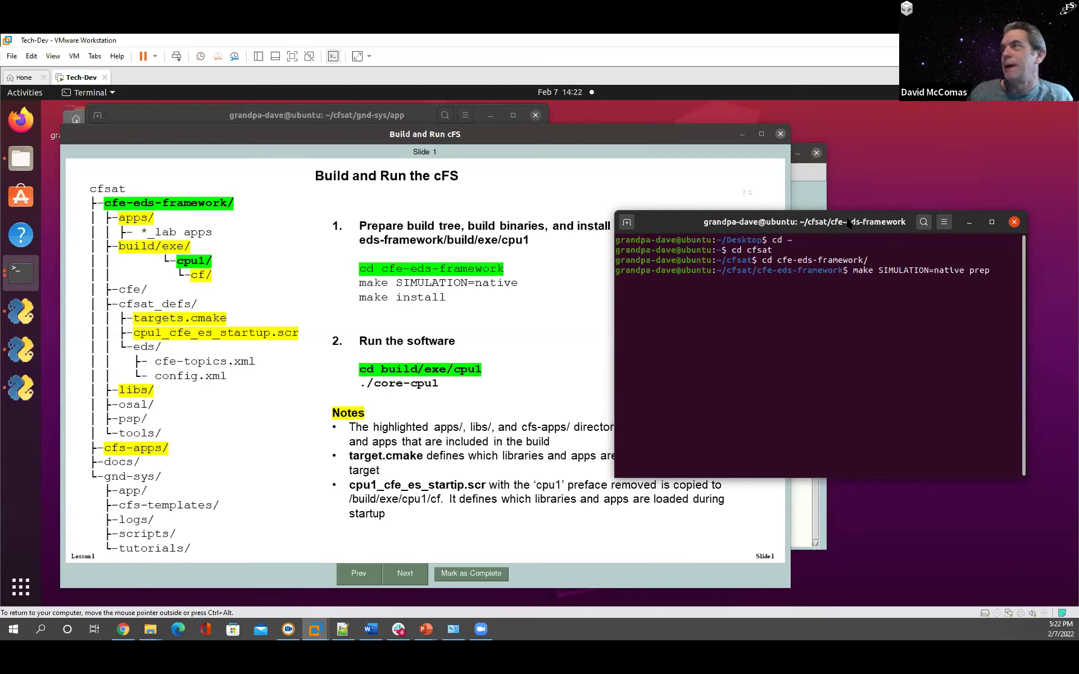
# Step: Widen the cfe-eds-framework terminal and reposition it so the lesson's build commands are uncovered
pyautogui.moveTo(702, 223); pyautogui.dragTo(673, 215)
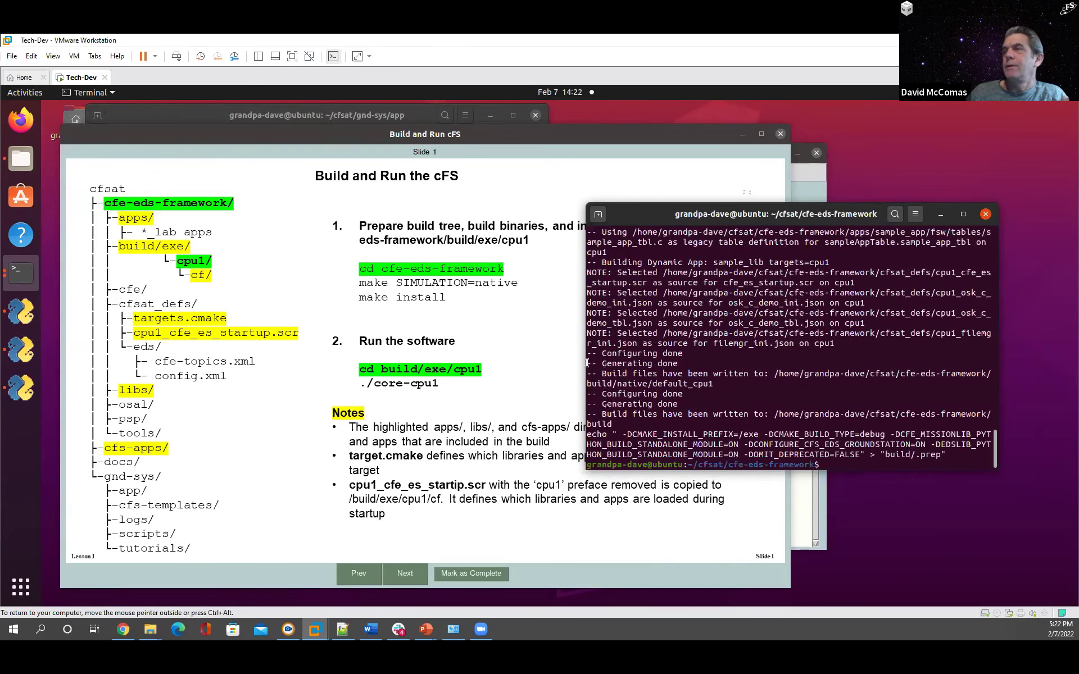
pyautogui.moveTo(587, 363); pyautogui.dragTo(450, 362)
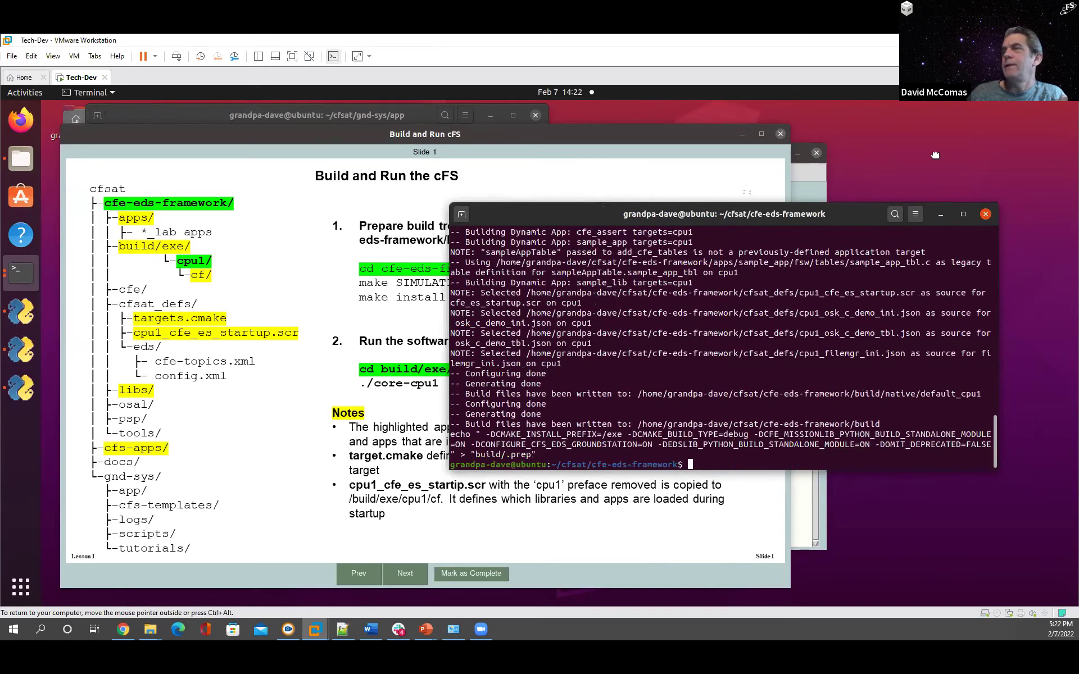
pyautogui.moveTo(772, 214); pyautogui.dragTo(849, 170)
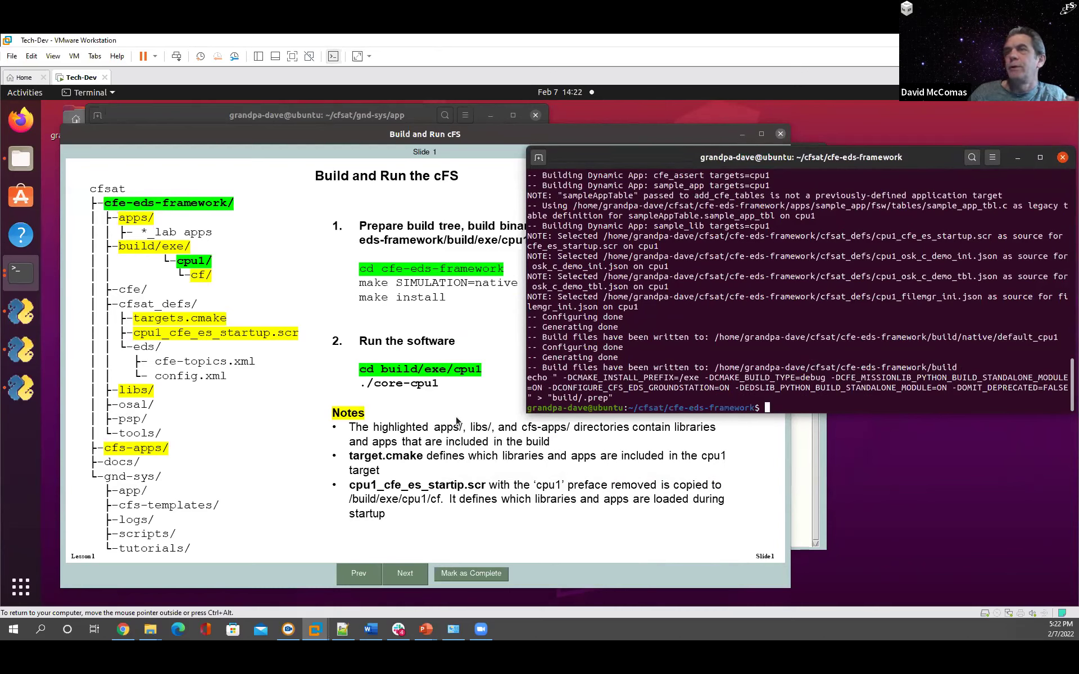
# Step: Change the terminal's working directory from cfe-eds-framework to build/exe/cpu1
pyautogui.press('Return')
pyautogui.press('Return')
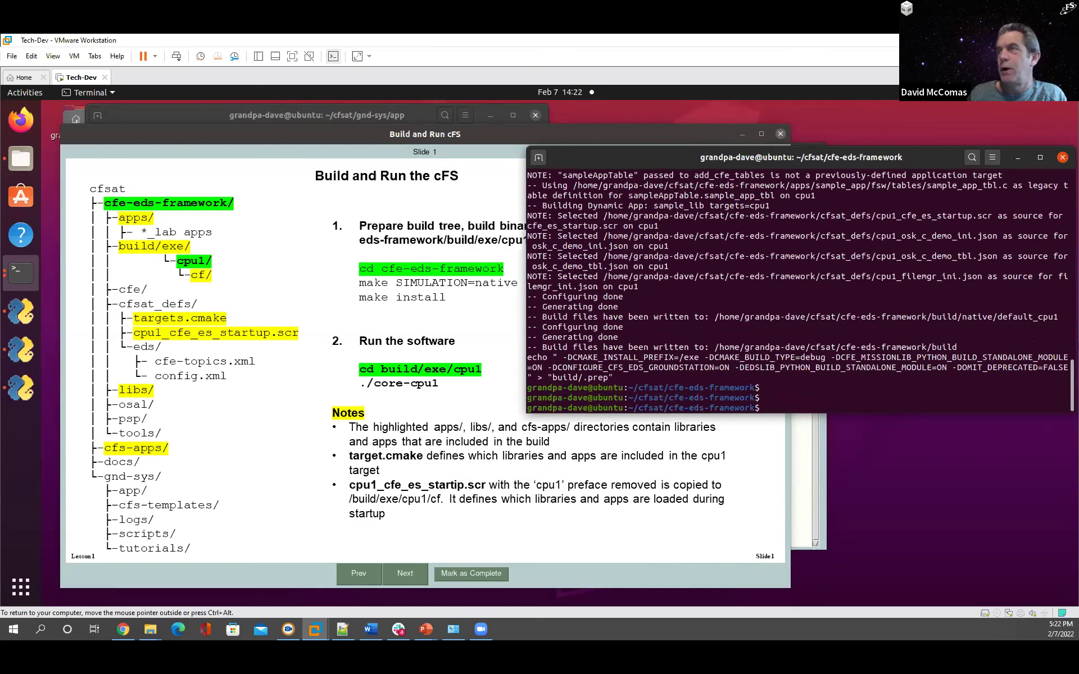
pyautogui.write('cd ')
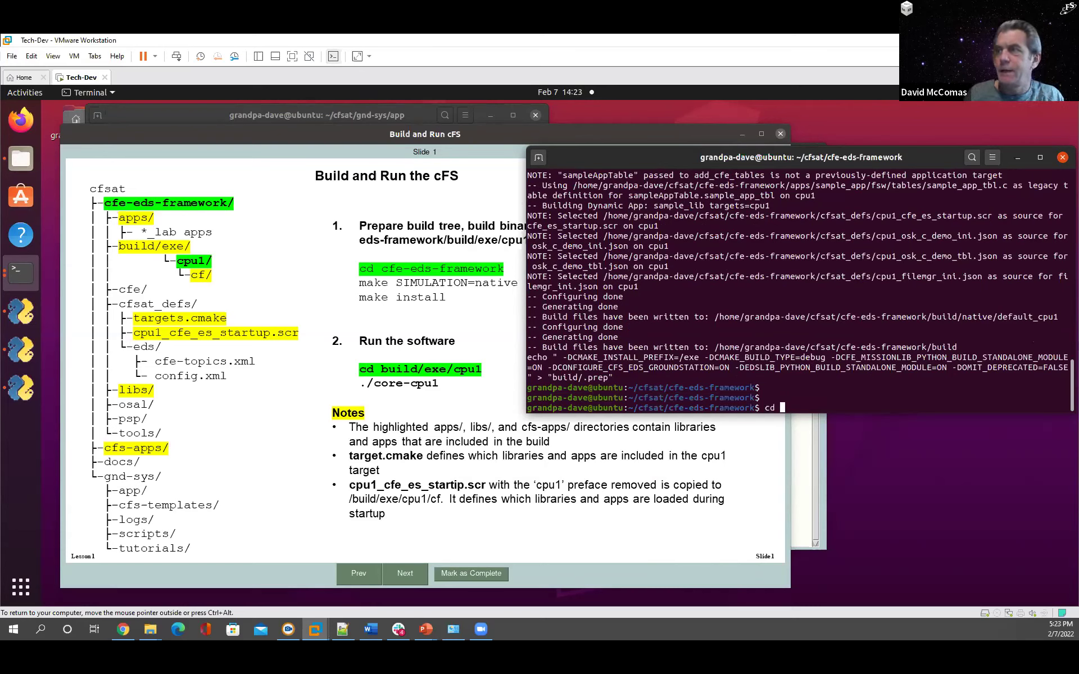
pyautogui.write('build')
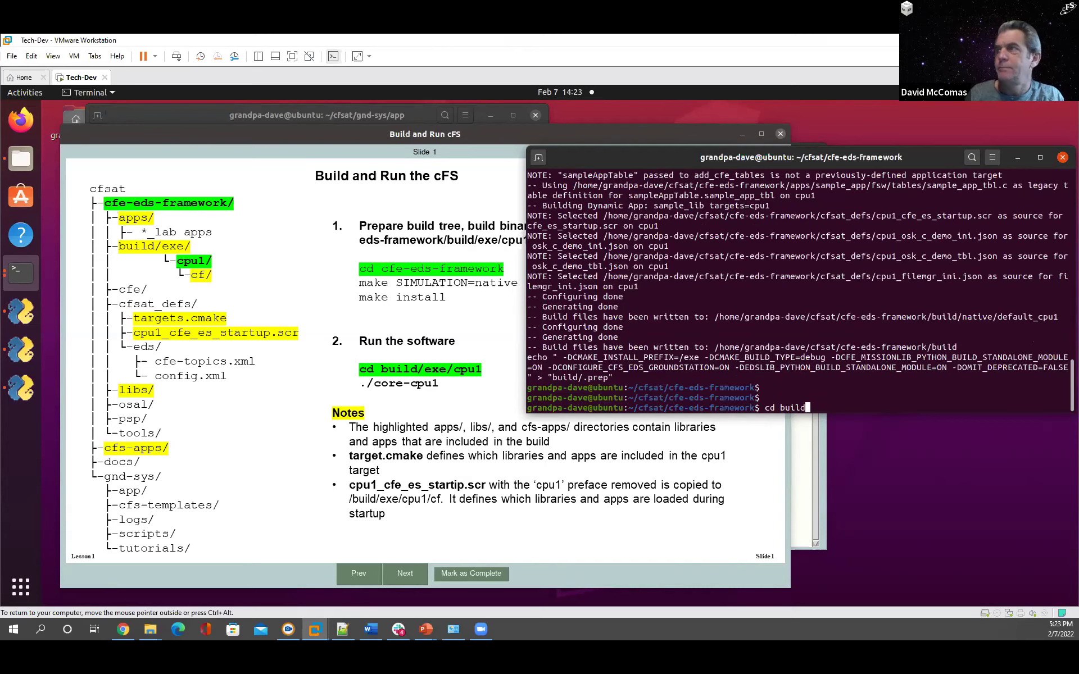
pyautogui.write('/e')
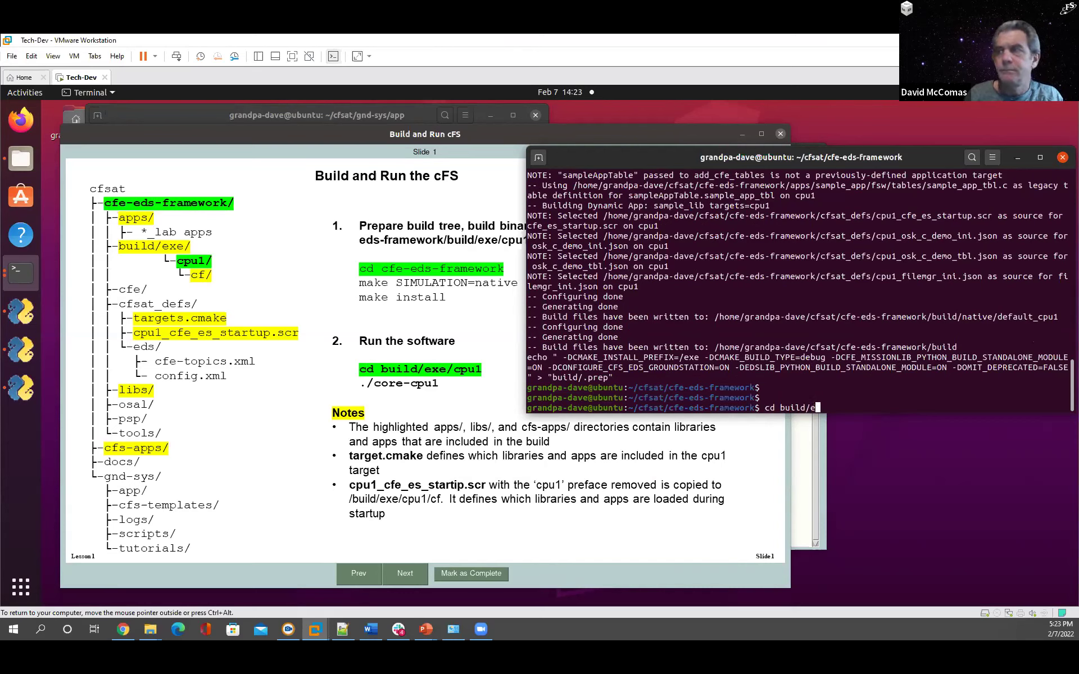
pyautogui.write('xe/cpu1')
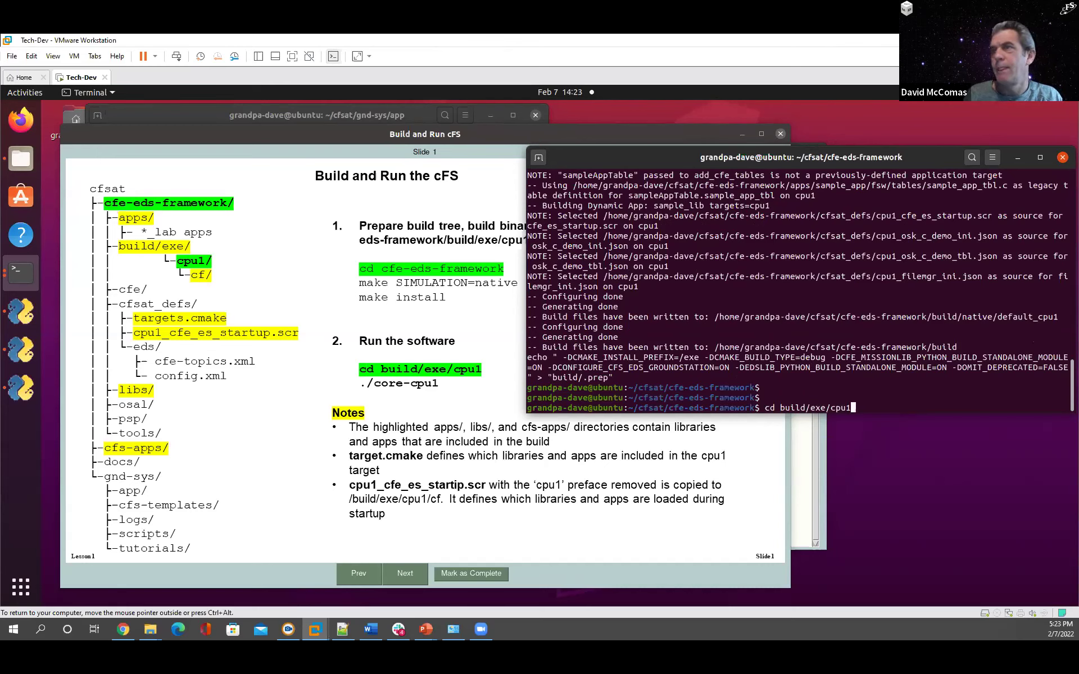
pyautogui.press('Return')
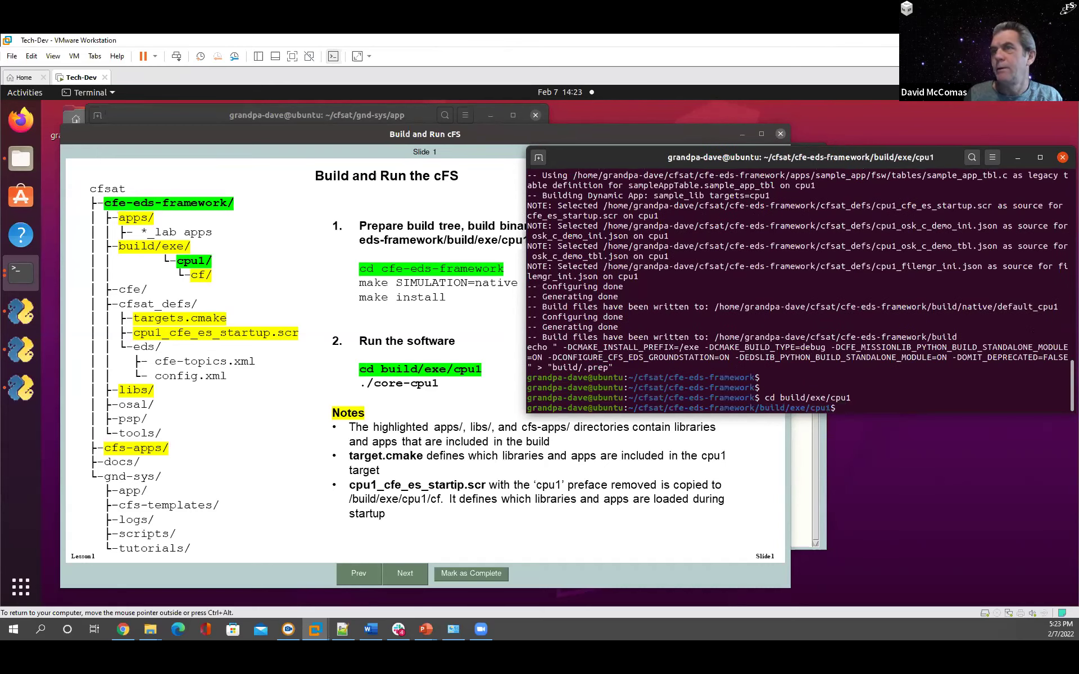
# Step: Start the cFS target from the build/exe/cpu1 directory with the command ./core-cpu1
pyautogui.write('./core')
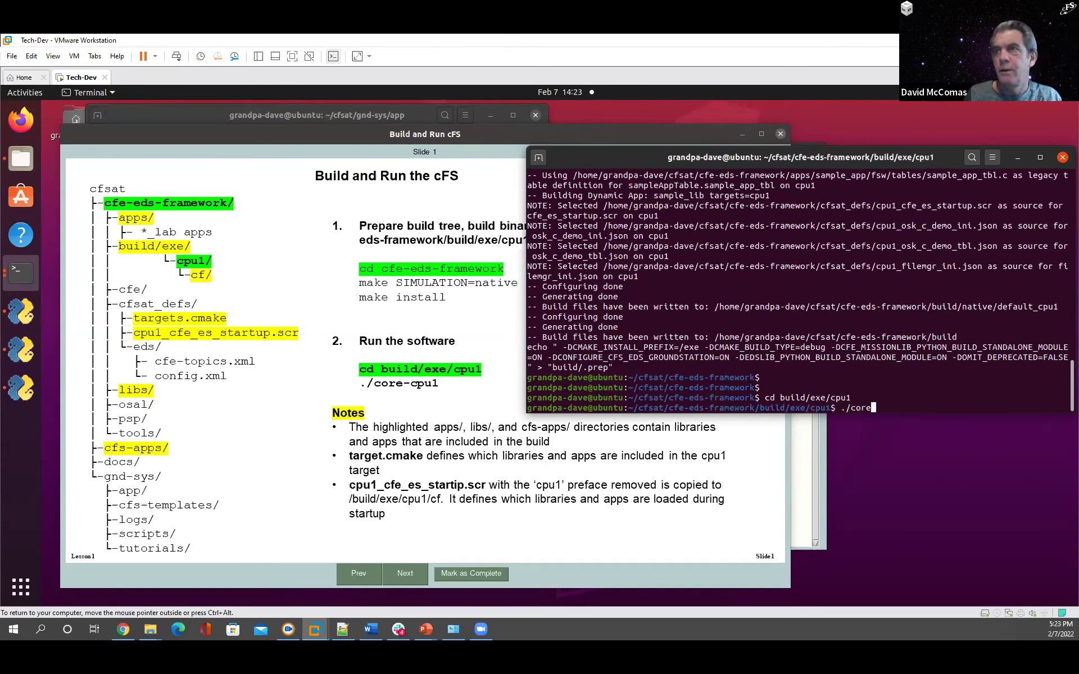
pyautogui.write('-cpu')
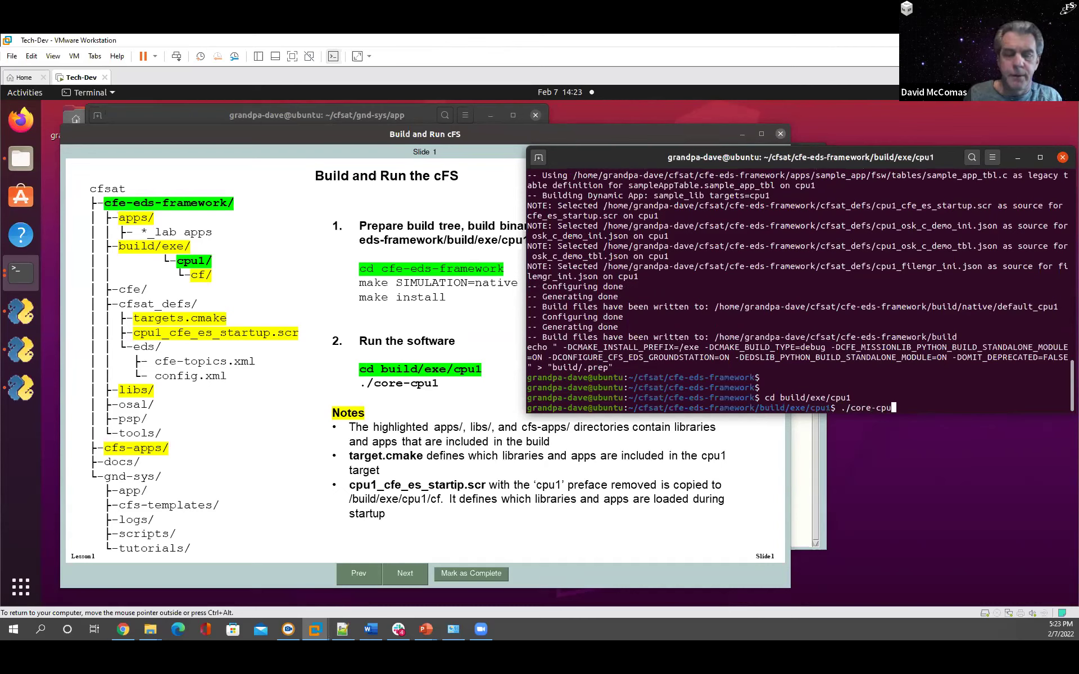
pyautogui.write('1')
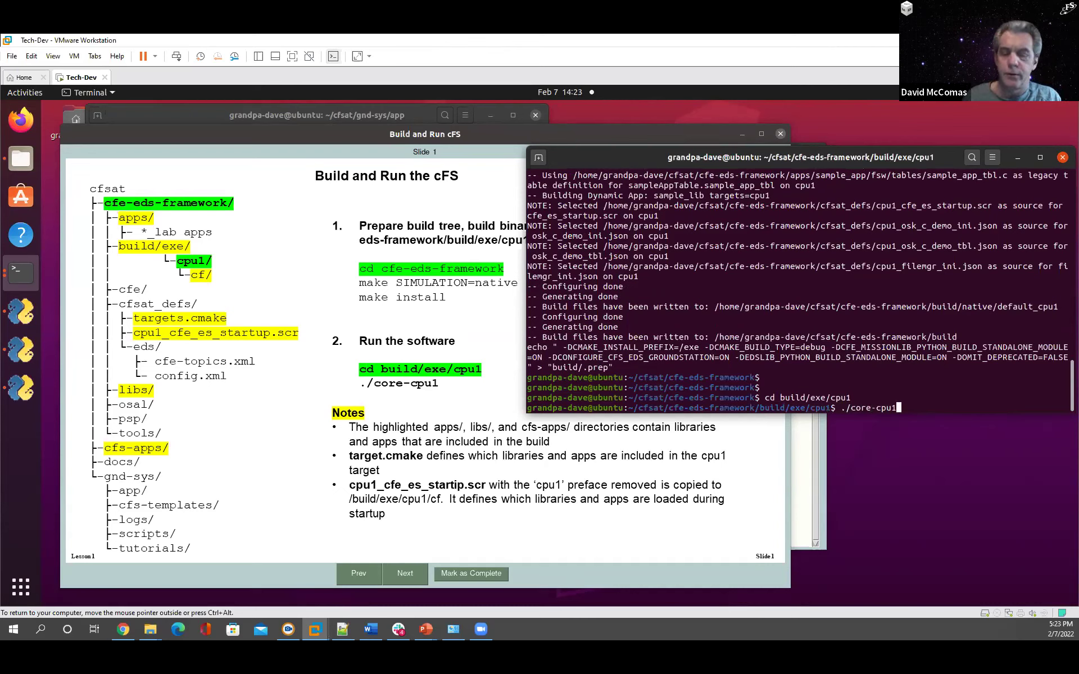
pyautogui.press('Return')
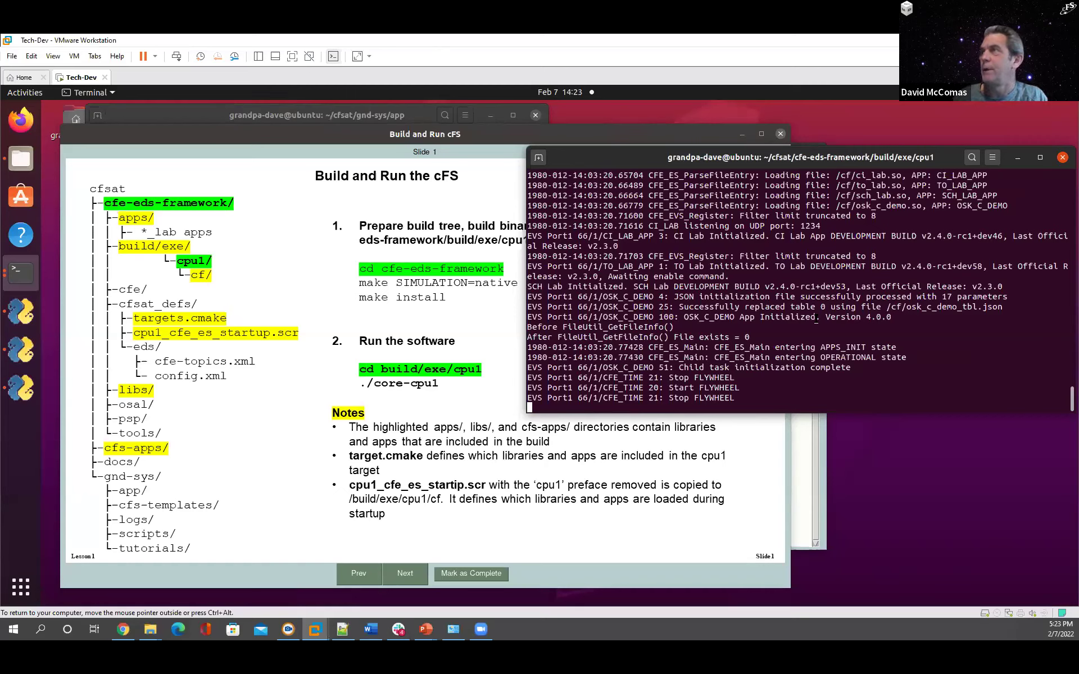
# Step: Look through the core-cpu1 startup output, covering module version information, the startup script and the library and app loading messages
pyautogui.scroll(10, 817, 318)
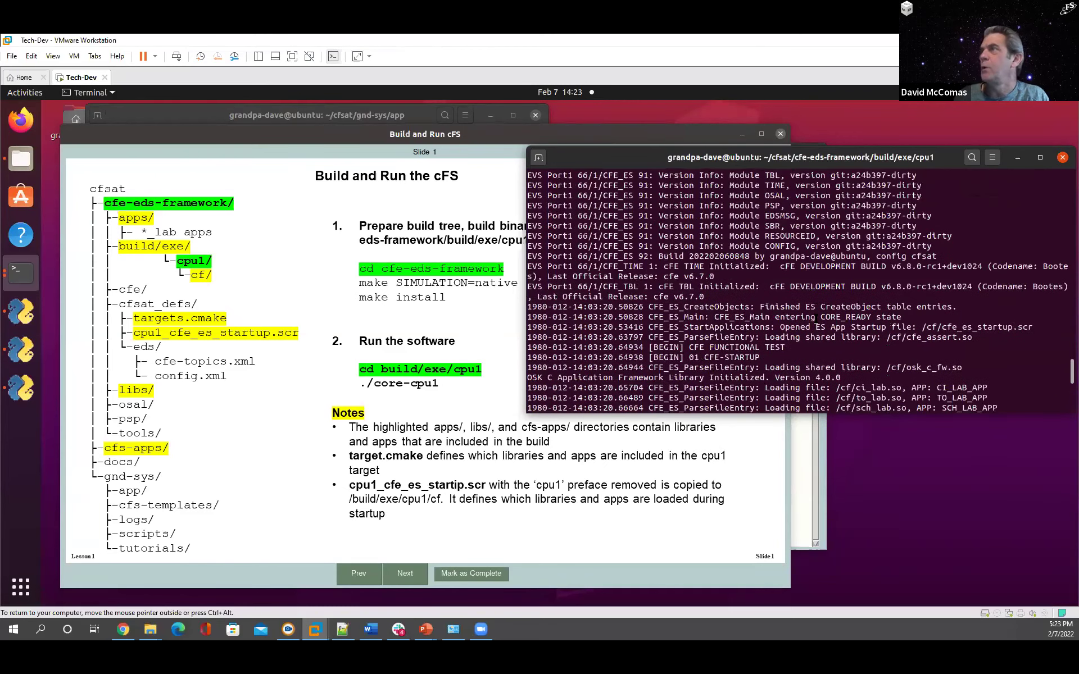
pyautogui.scroll(3, 817, 318)
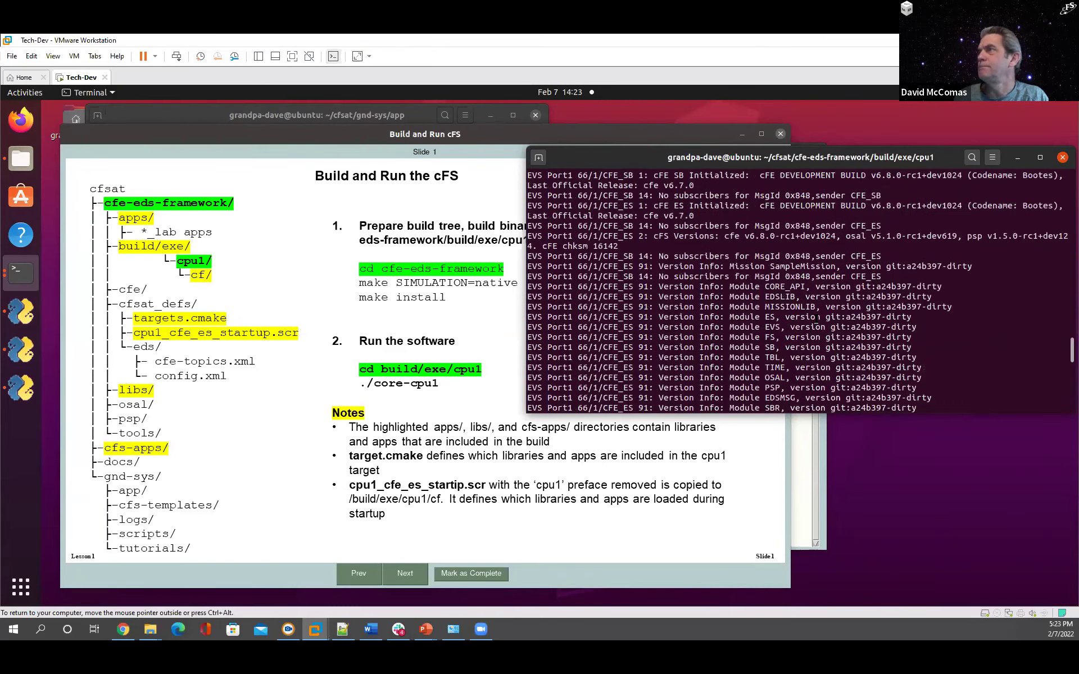
pyautogui.scroll(-5, 817, 317)
pyautogui.scroll(-1, 836, 358)
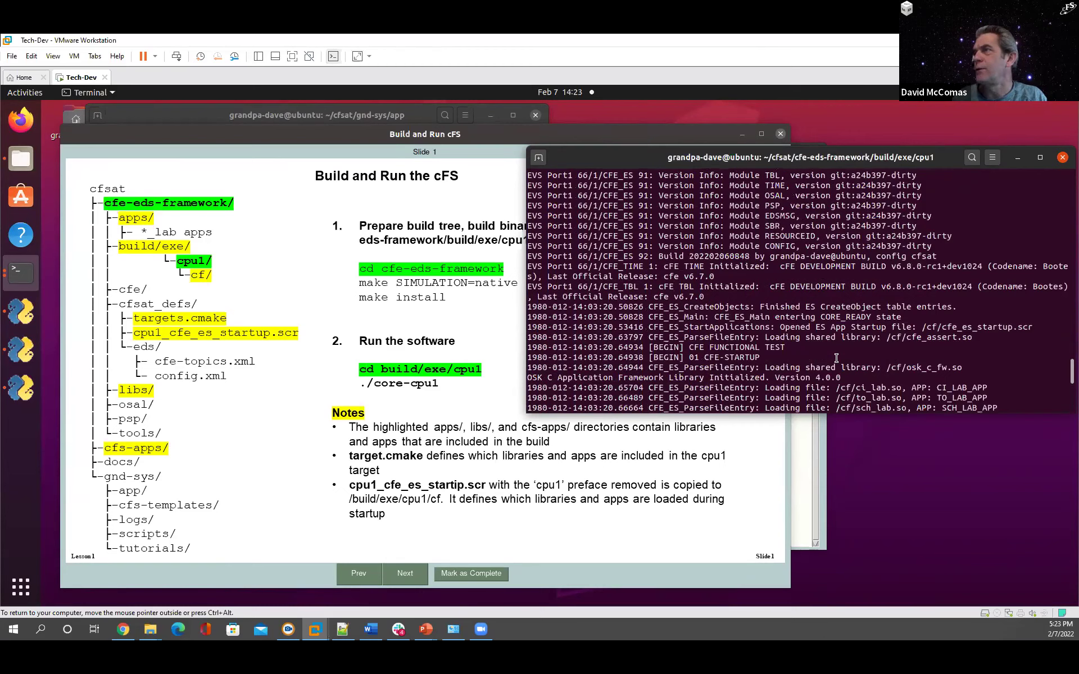
pyautogui.scroll(-1, 836, 358)
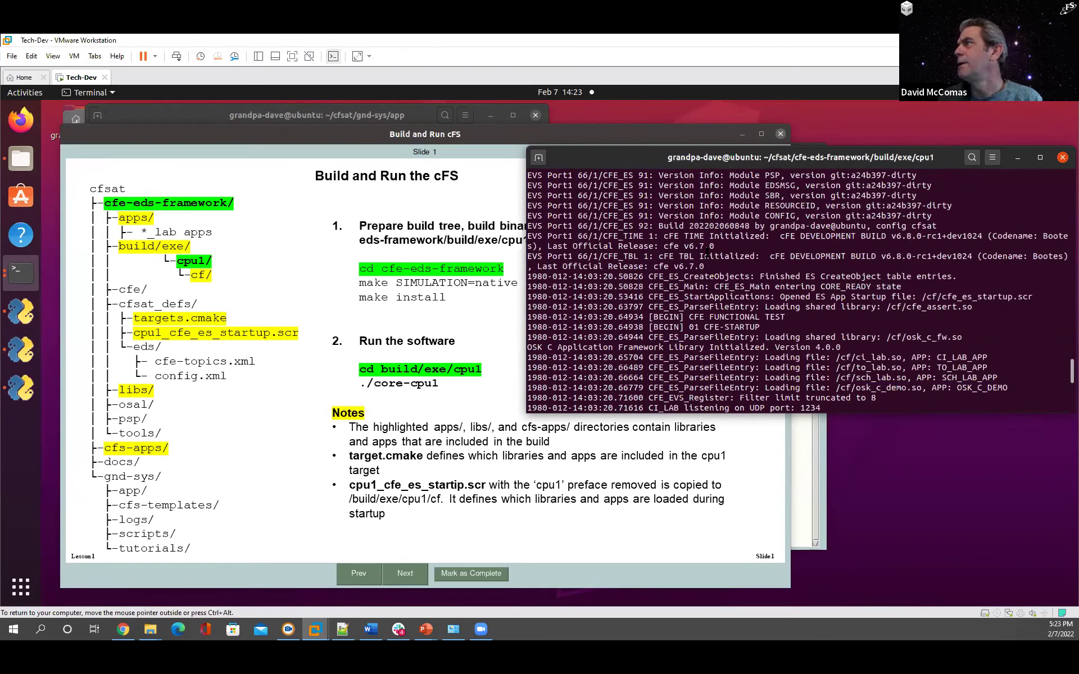
pyautogui.scroll(-2, 707, 256)
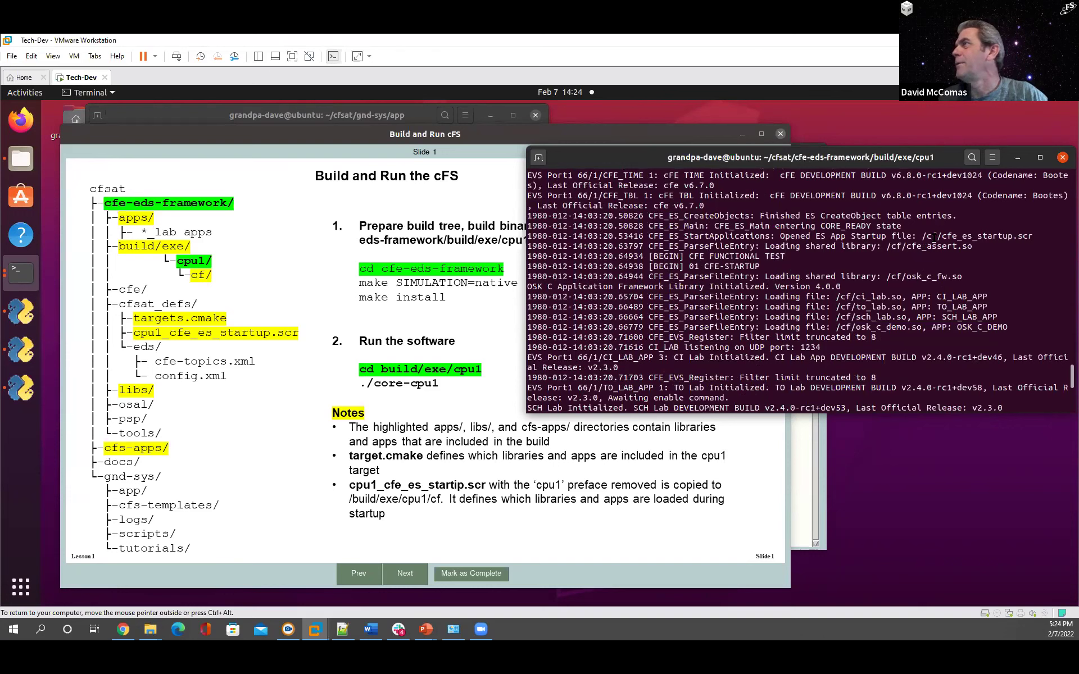
# Step: Highlight the startup script path /cf/cfe_es_startup.scr and the shared libraries cfe_assert.so and osk_c_fw.so in the startup output
pyautogui.moveTo(922, 236); pyautogui.dragTo(1049, 236)
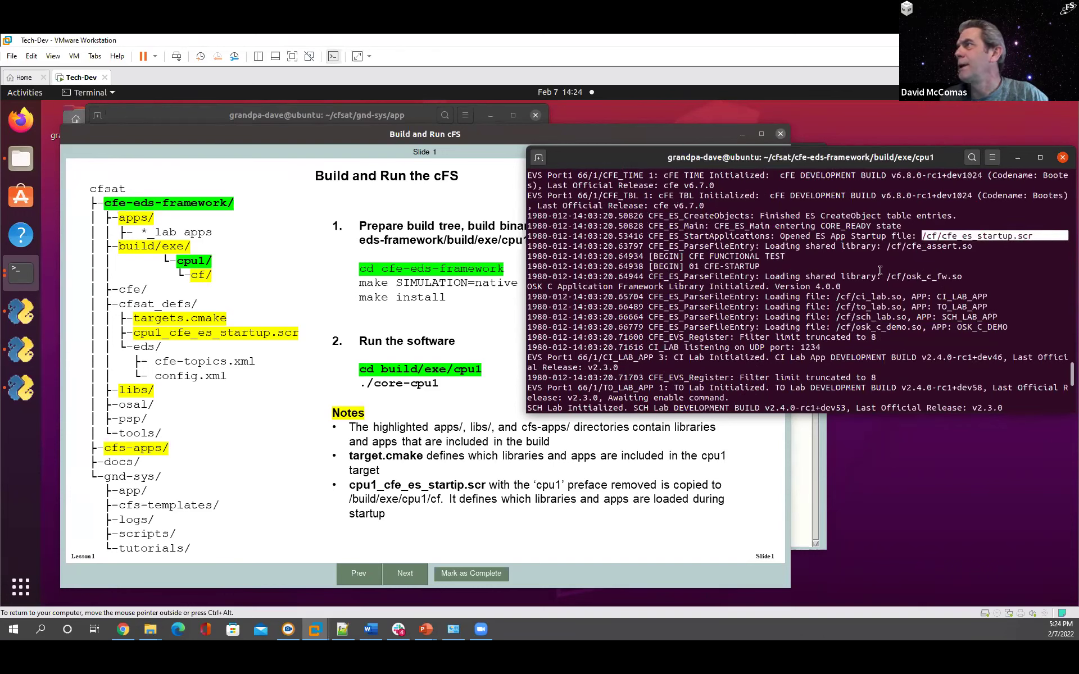
pyautogui.click(894, 249)
pyautogui.moveTo(894, 249); pyautogui.dragTo(972, 247)
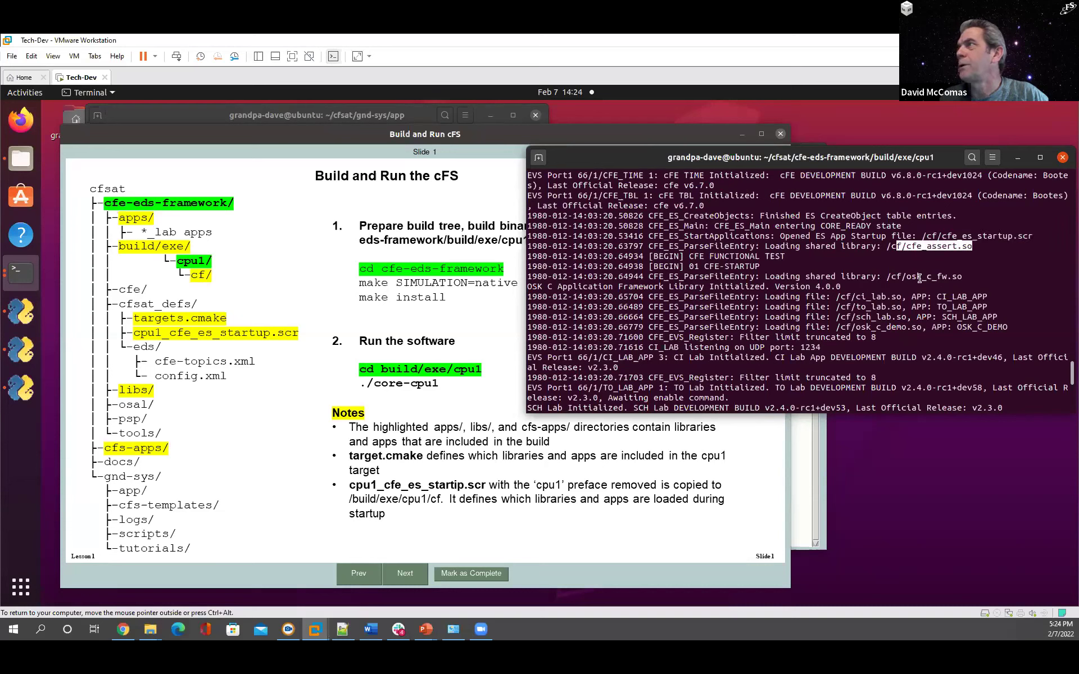
pyautogui.click(889, 276)
pyautogui.moveTo(891, 276); pyautogui.dragTo(974, 276)
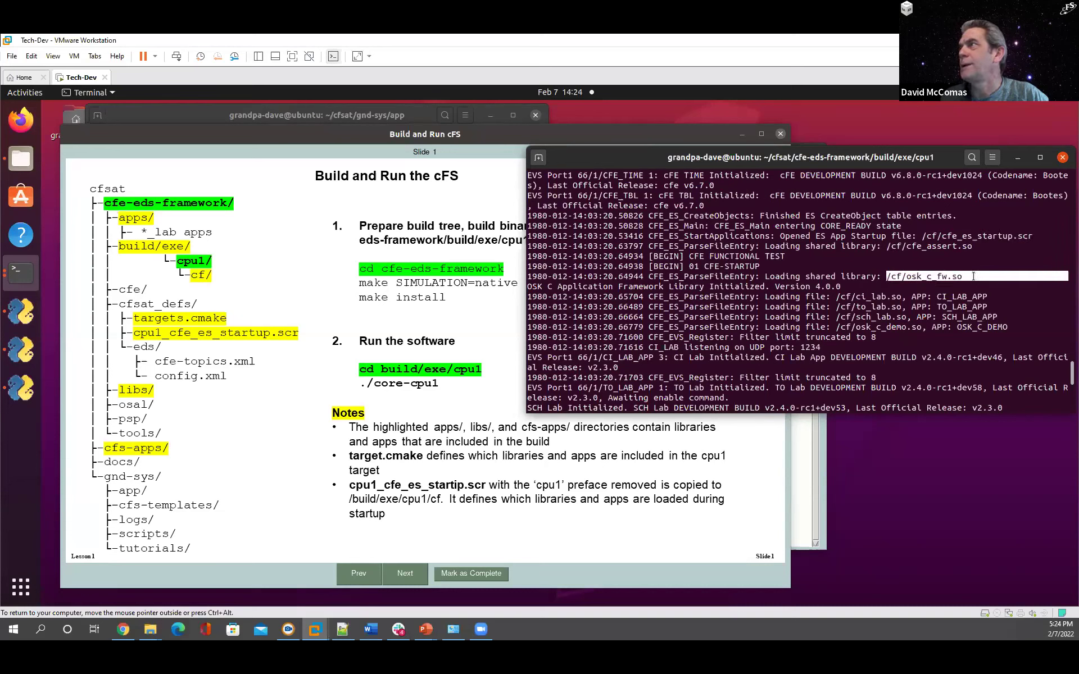
# Step: Highlight the ci_lab.so app file in the startup output and examine the OSK_C_DEMO app initialization message
pyautogui.moveTo(850, 296); pyautogui.dragTo(900, 296)
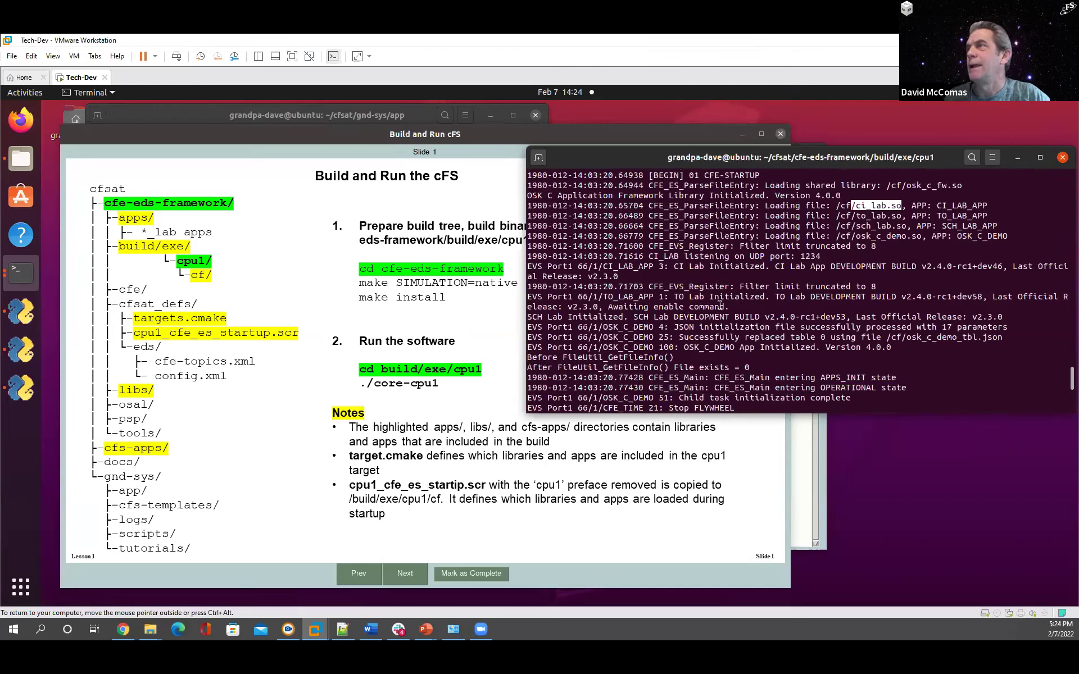
pyautogui.scroll(2, 719, 305)
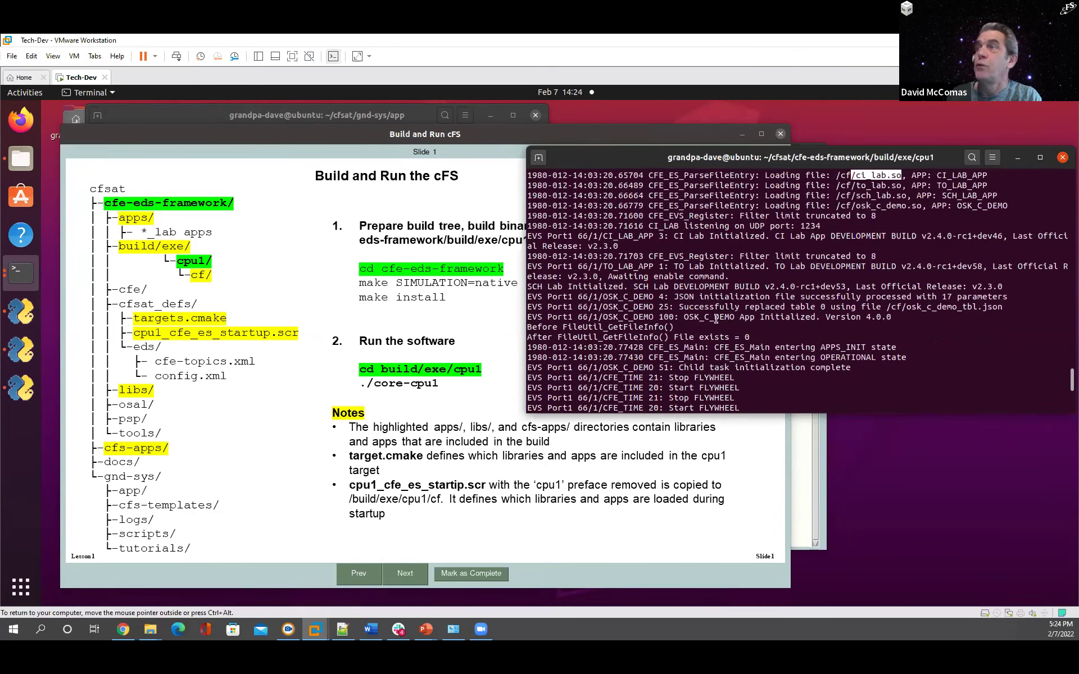
pyautogui.click(684, 321)
pyautogui.moveTo(708, 313); pyautogui.dragTo(817, 321)
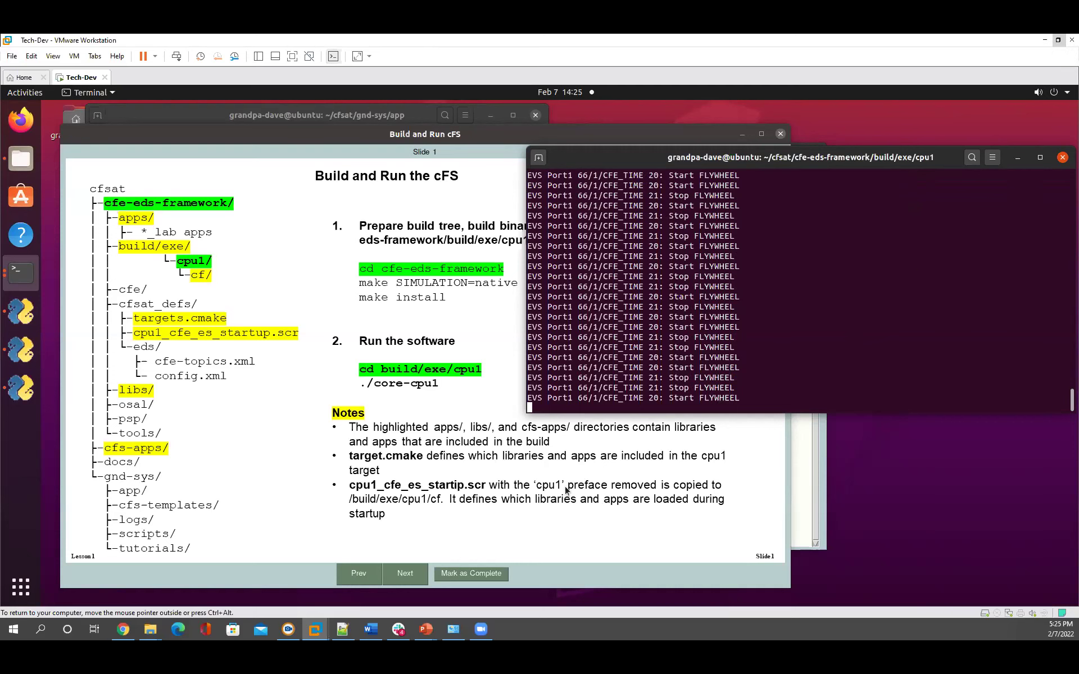
# Step: Shift the build/exe/cpu1 terminal off the lesson's build commands and advance the lesson to slide 2
pyautogui.click(1001, 292)
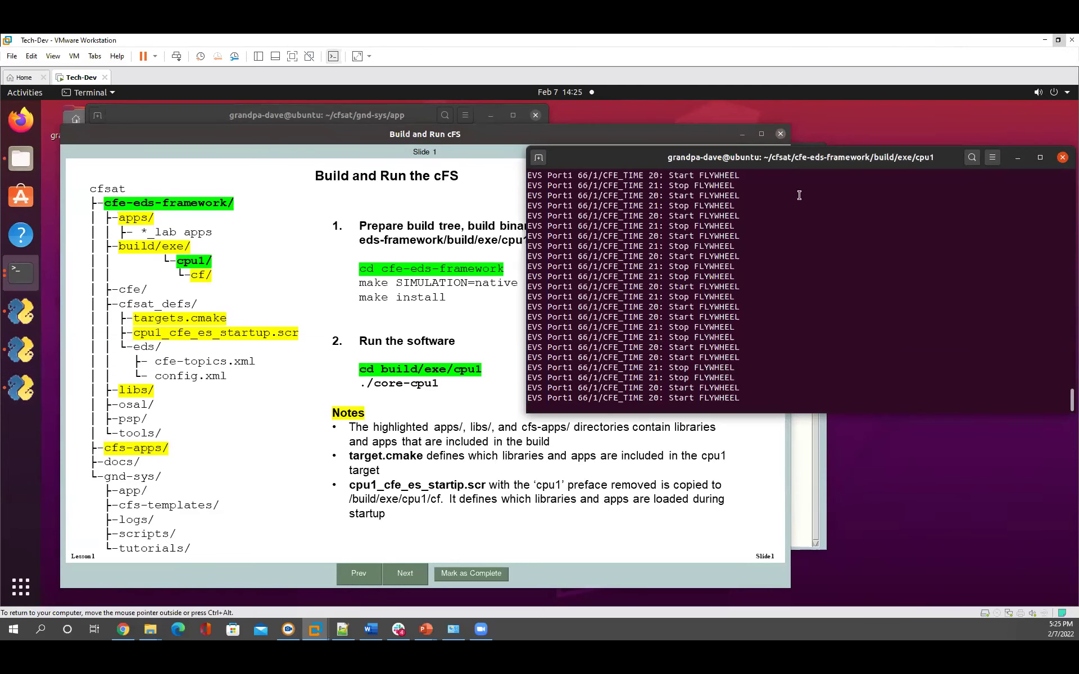
pyautogui.moveTo(592, 161); pyautogui.dragTo(633, 161)
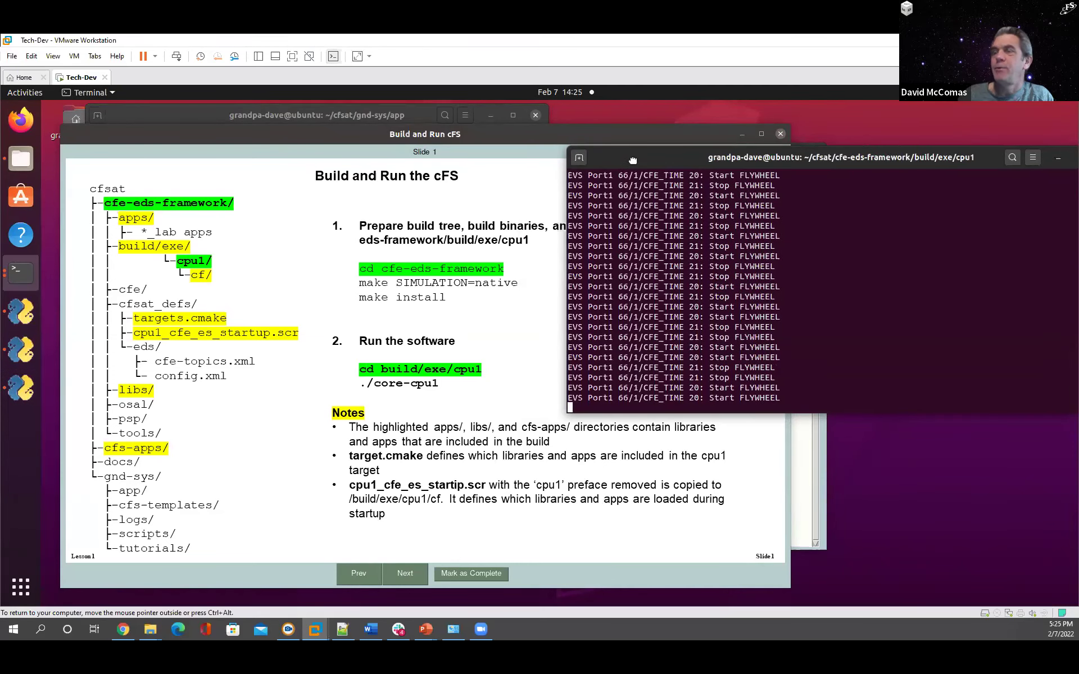
pyautogui.click(394, 577)
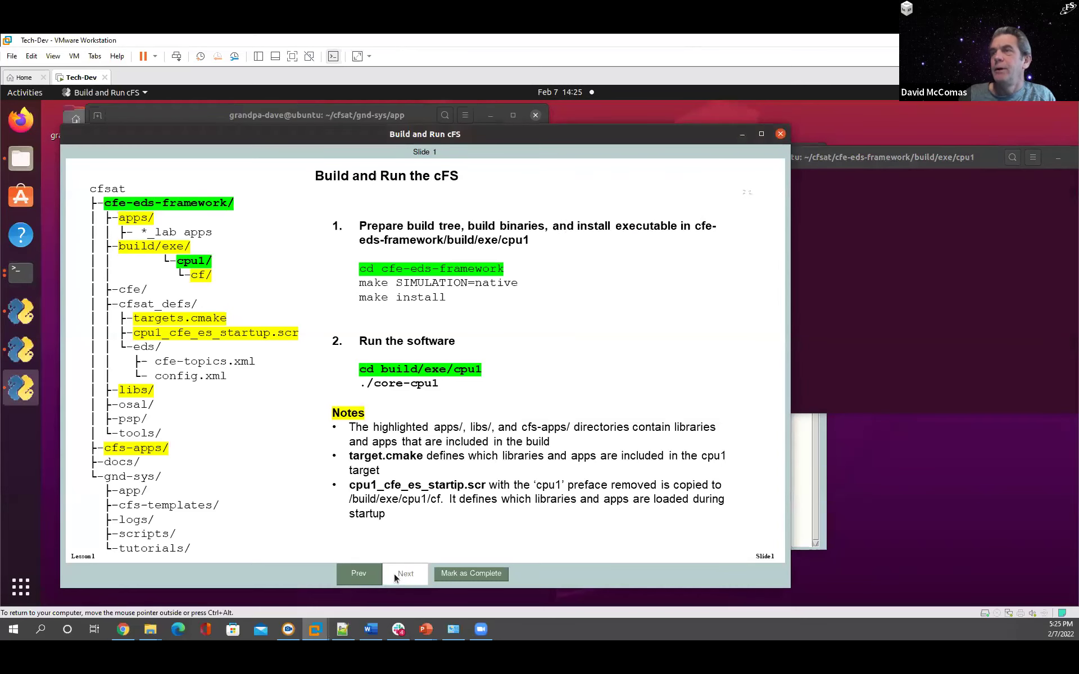
pyautogui.click(395, 577)
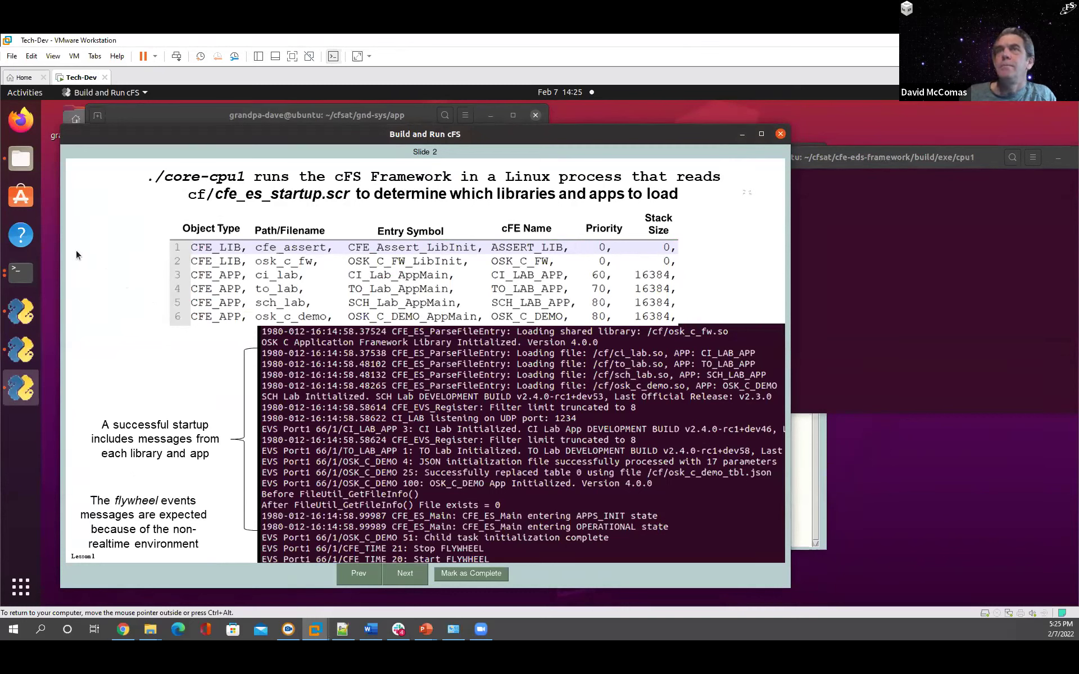
# Step: Revisit slide 1 of the lesson and page forward to slide 4 on enabling telemetry
pyautogui.click(358, 573)
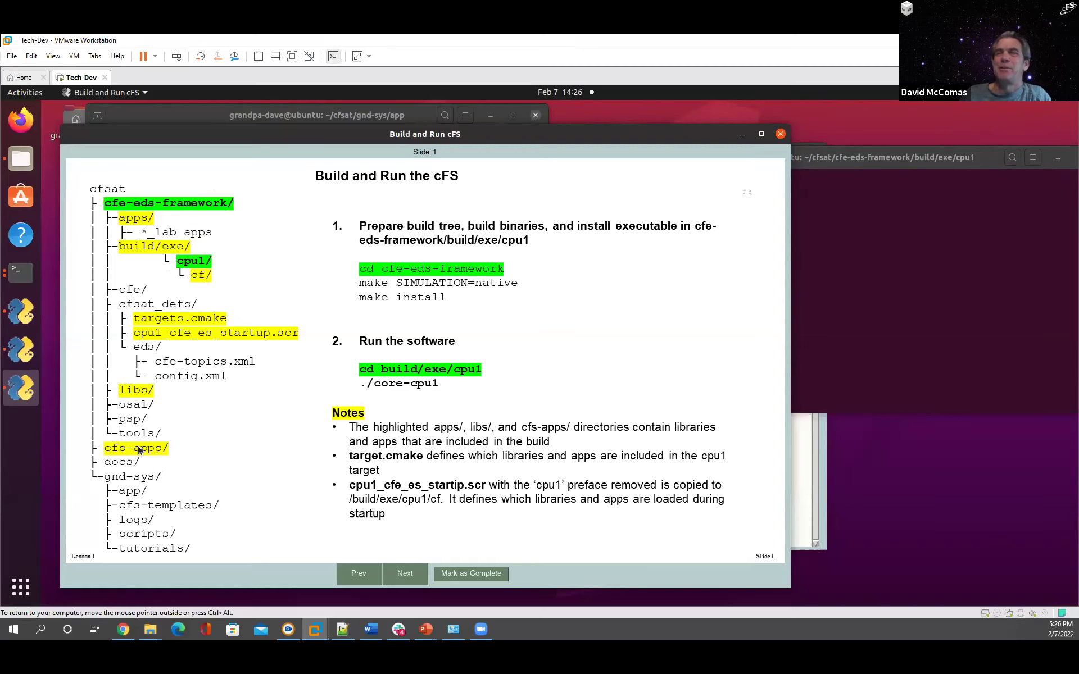
pyautogui.click(393, 564)
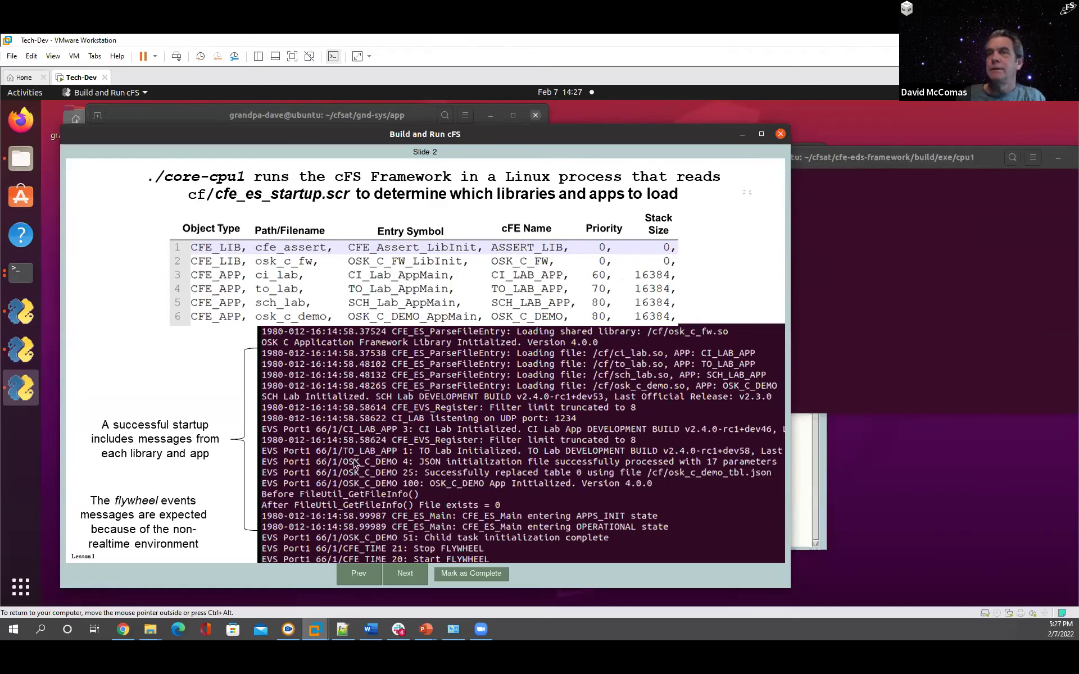
pyautogui.click(405, 574)
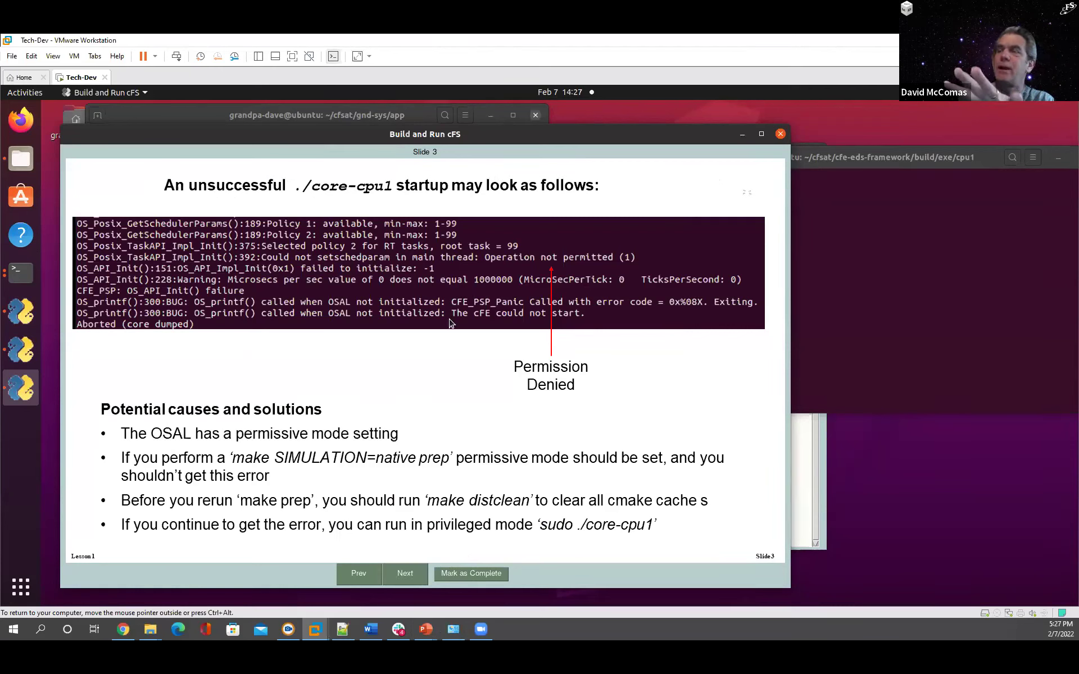
pyautogui.click(399, 576)
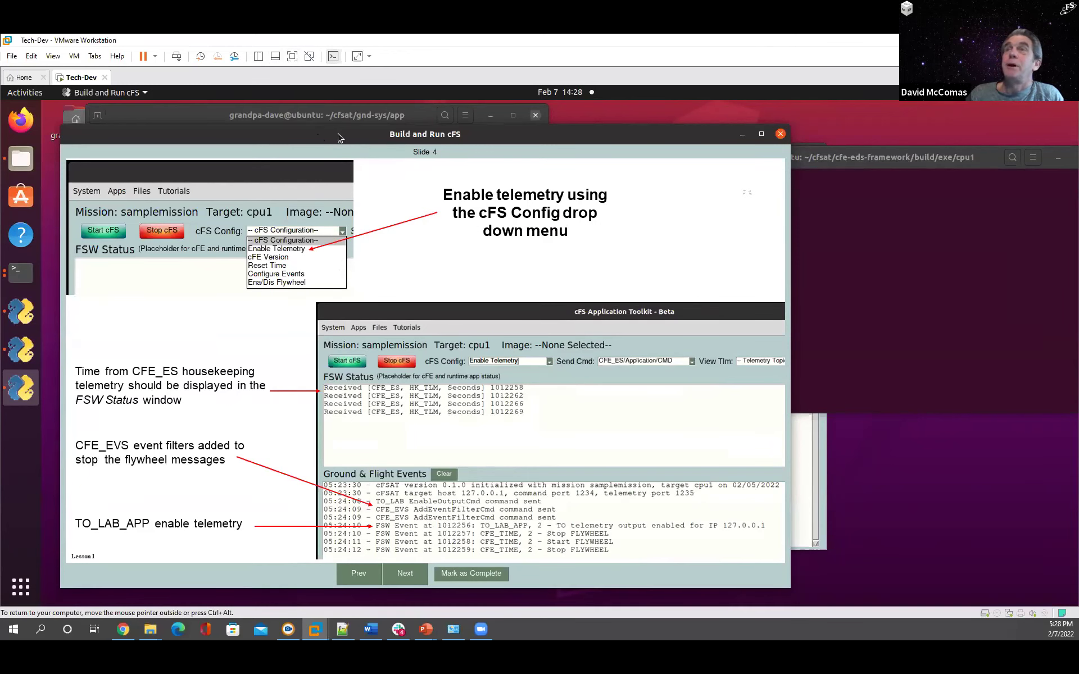
# Step: Bring the cFS Application Toolkit window in front of the lesson and choose Enable Telemetry as the cFS Config option
pyautogui.moveTo(340, 138); pyautogui.dragTo(379, 187)
pyautogui.moveTo(358, 131); pyautogui.dragTo(358, 131)
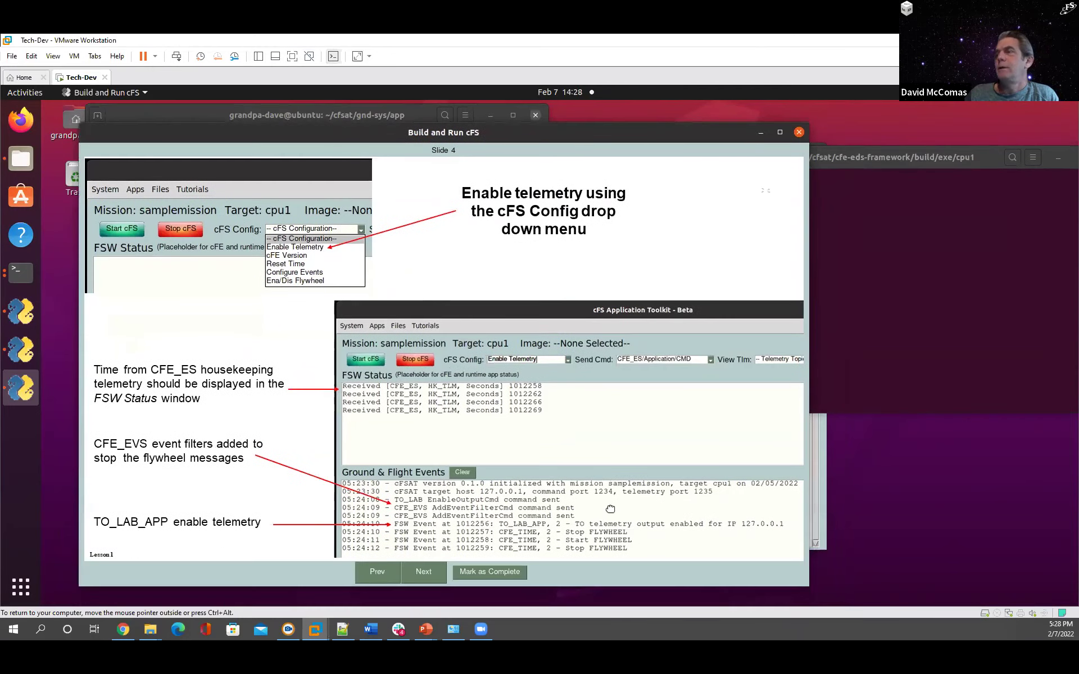
pyautogui.click(826, 516)
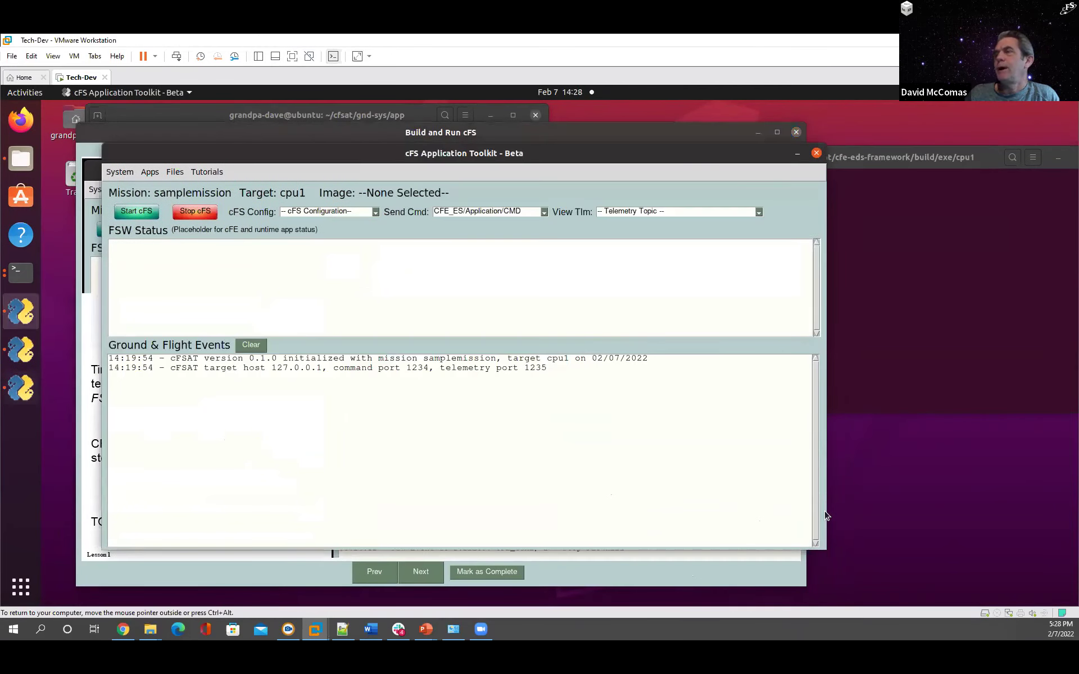
pyautogui.moveTo(583, 162); pyautogui.dragTo(619, 175)
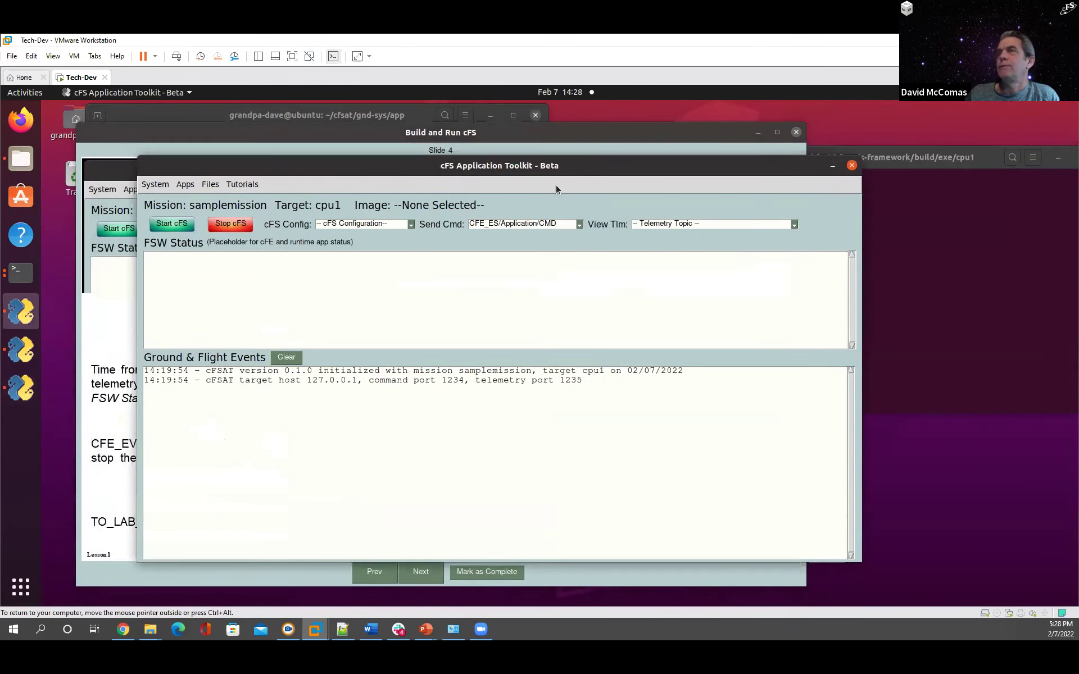
pyautogui.click(409, 225)
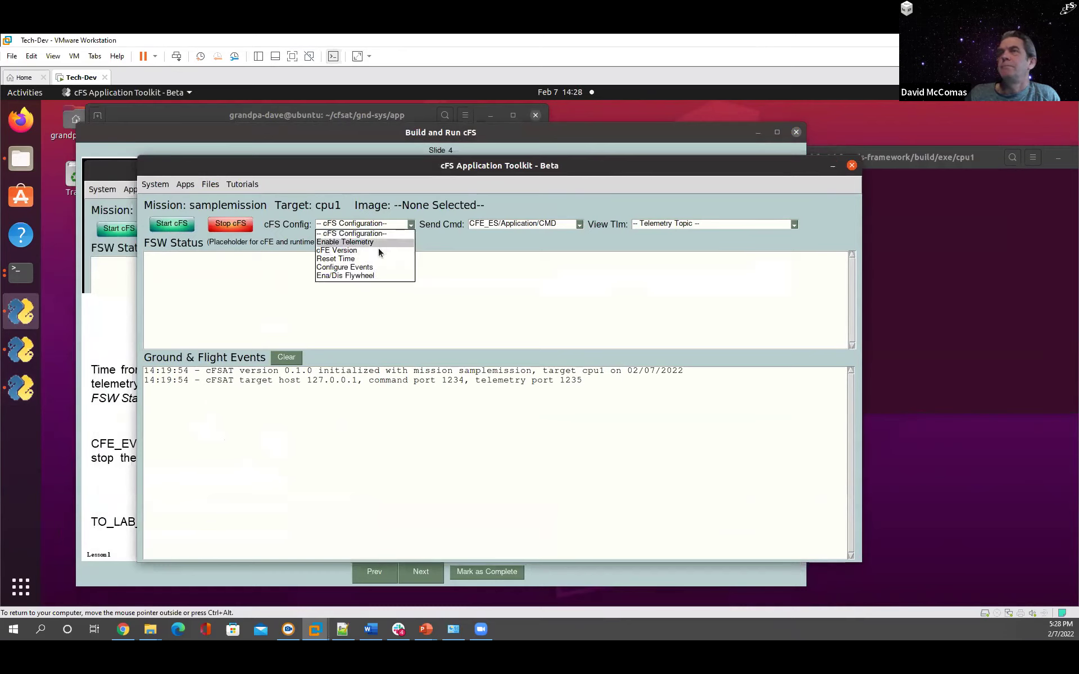
pyautogui.click(379, 248)
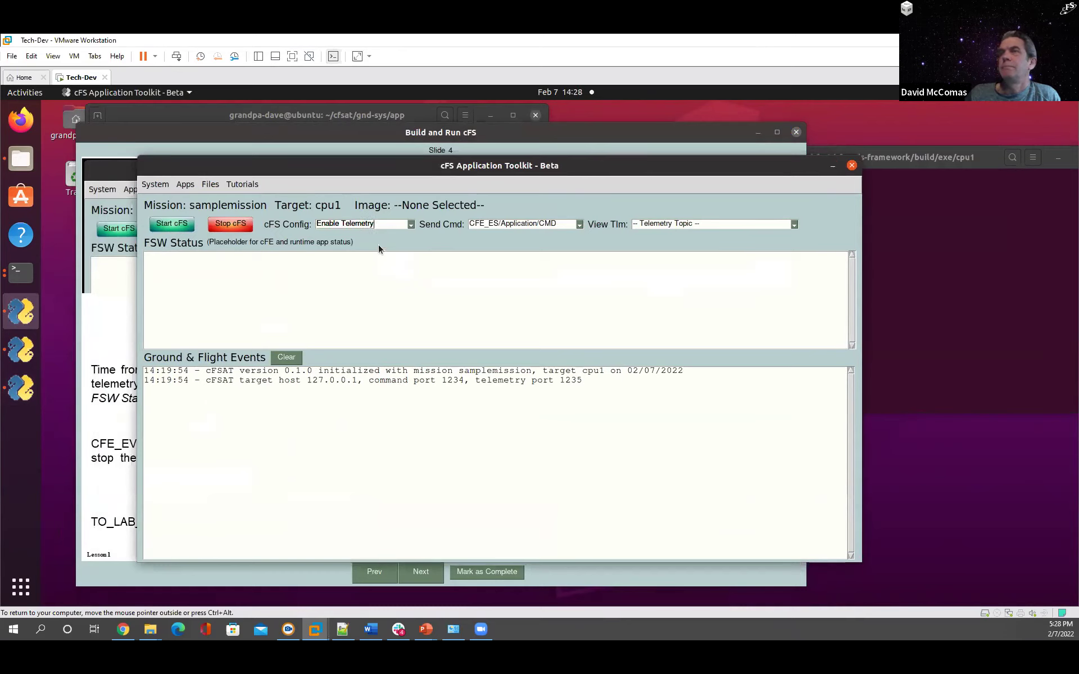
# Step: Close the cFS Application Toolkit window, move the lesson window aside and bring the gnd-sys/app terminal to the front
pyautogui.click(852, 166)
pyautogui.moveTo(228, 138); pyautogui.dragTo(352, 200)
pyautogui.click(334, 172)
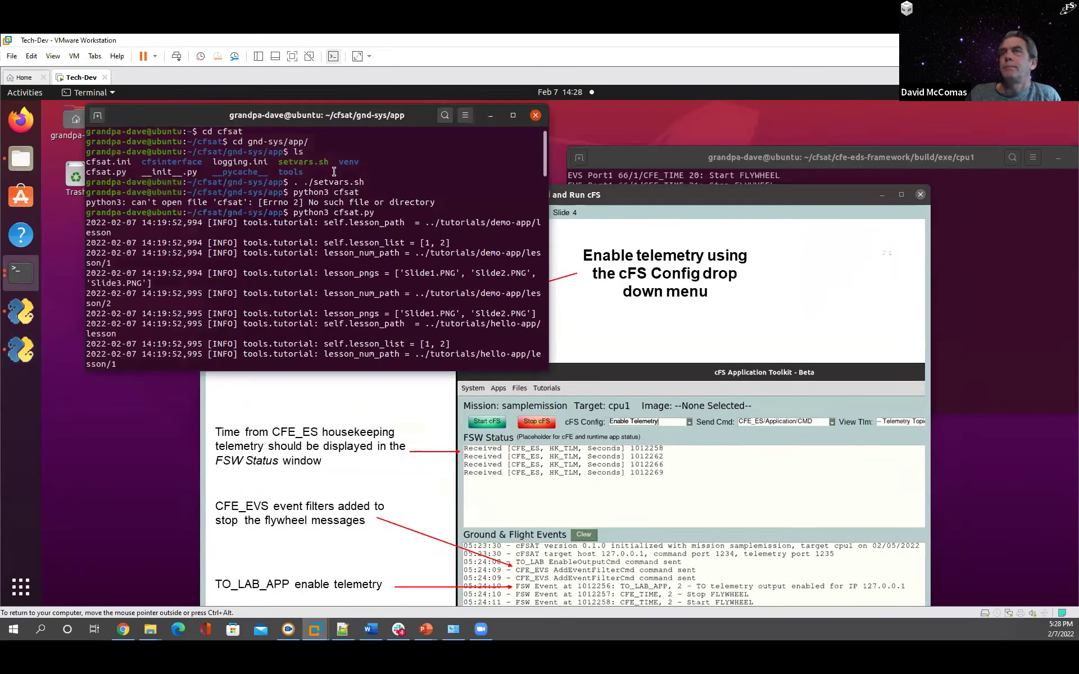
# Step: Interrupt the toolkit process still running in the gnd-sys/app terminal and close the Build and Run cFS lesson window
pyautogui.press('Up')
pyautogui.press('Up')
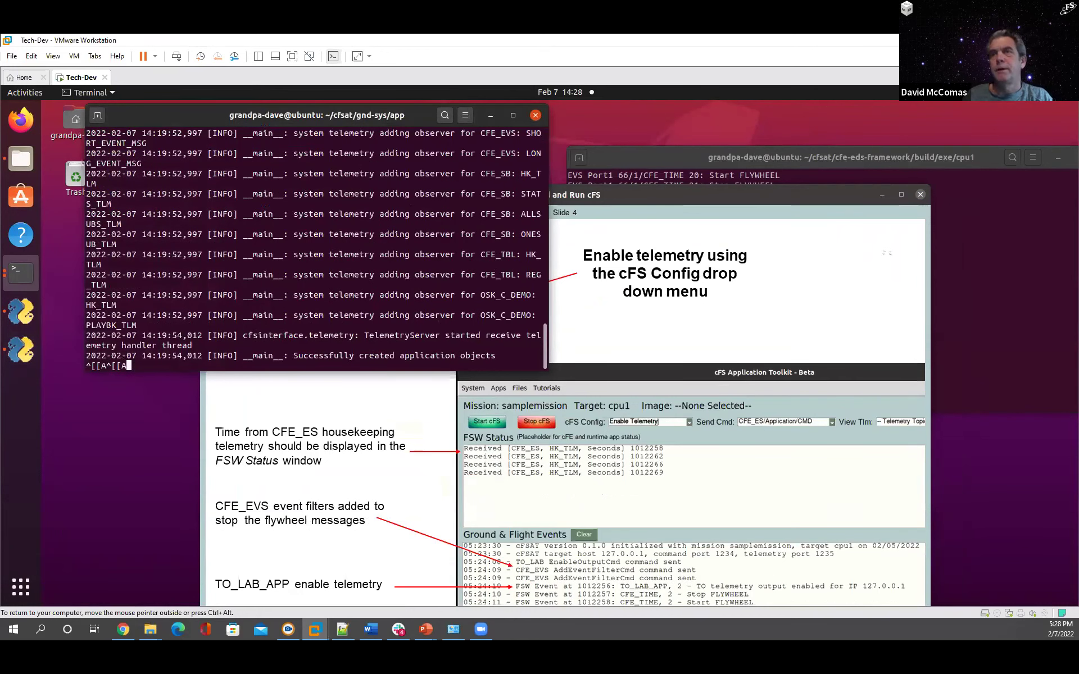
pyautogui.press('Return')
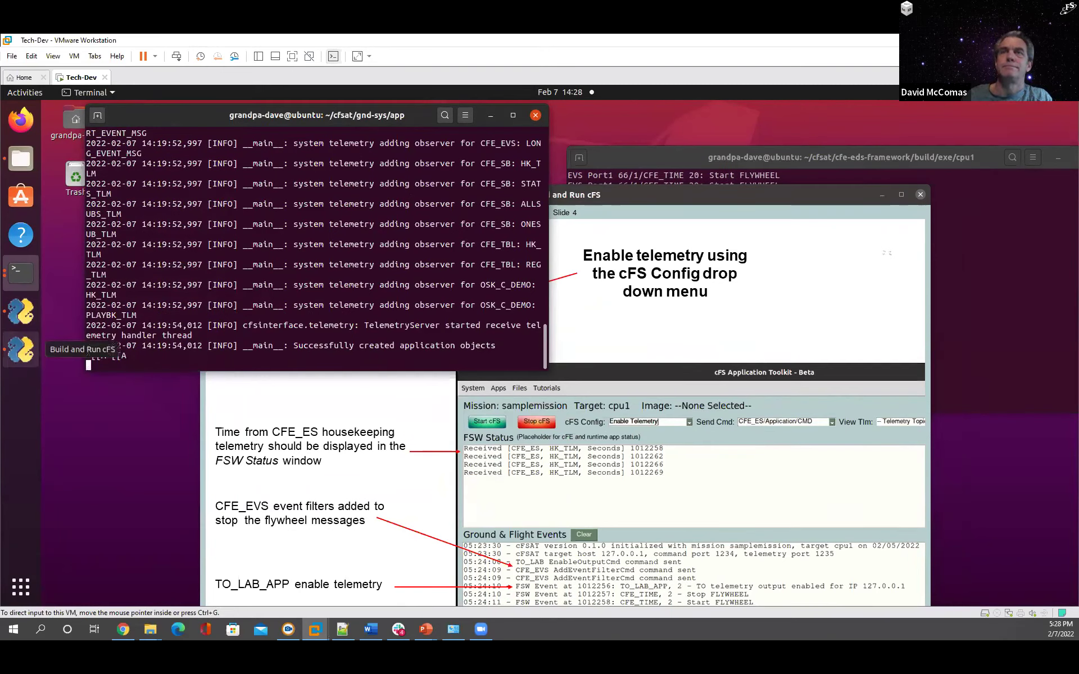
pyautogui.hotkey('ctrl', 'c')
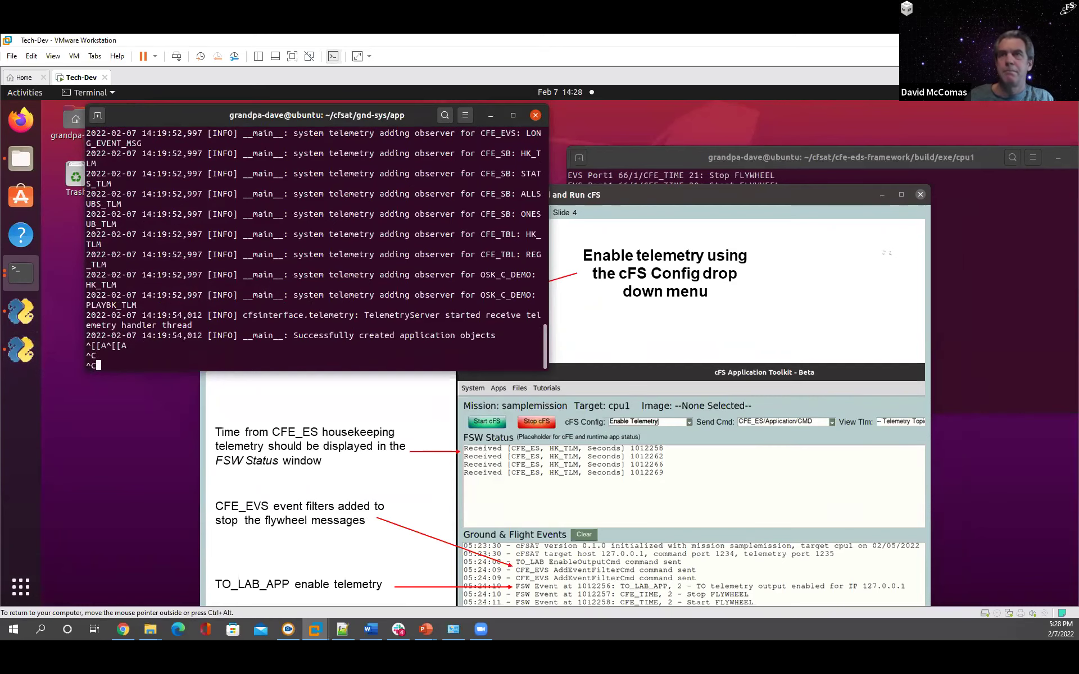
pyautogui.hotkey('ctrl', 'c')
pyautogui.hotkey('ctrl', 'c')
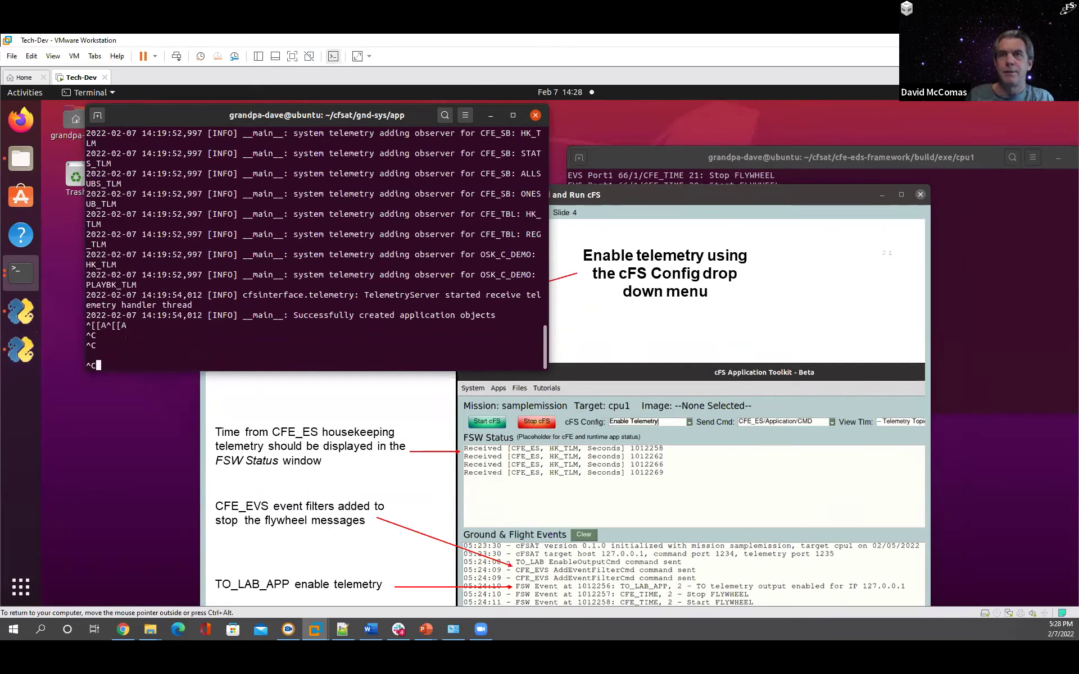
pyautogui.click(469, 452)
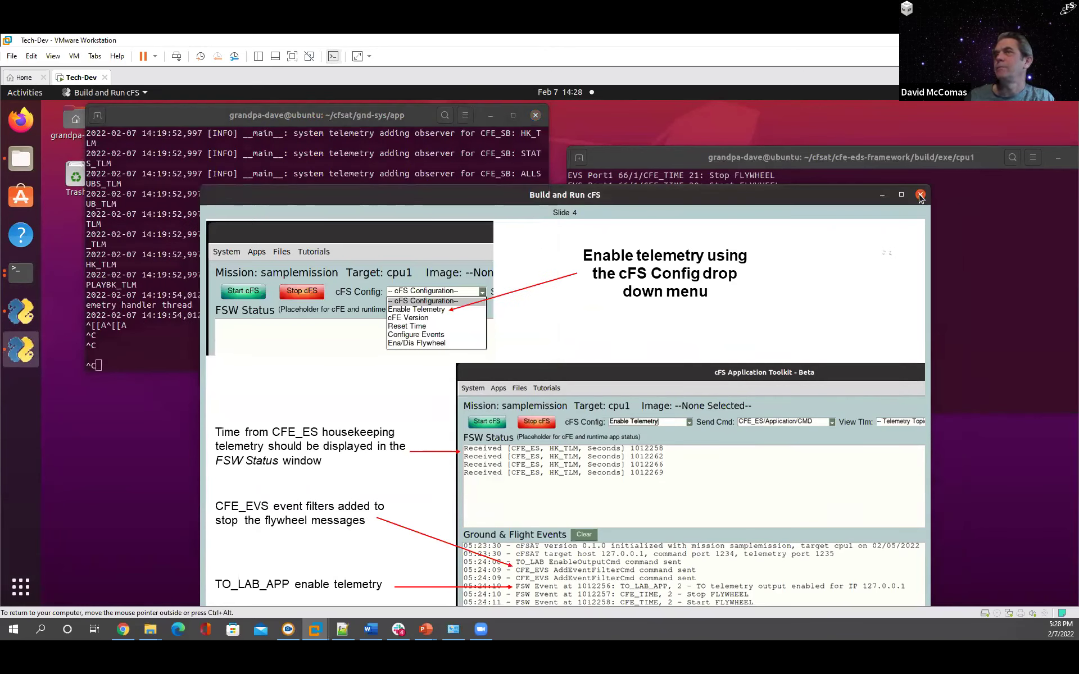
pyautogui.click(191, 344)
pyautogui.hotkey('ctrl', 'c')
pyautogui.hotkey('ctrl', 'c')
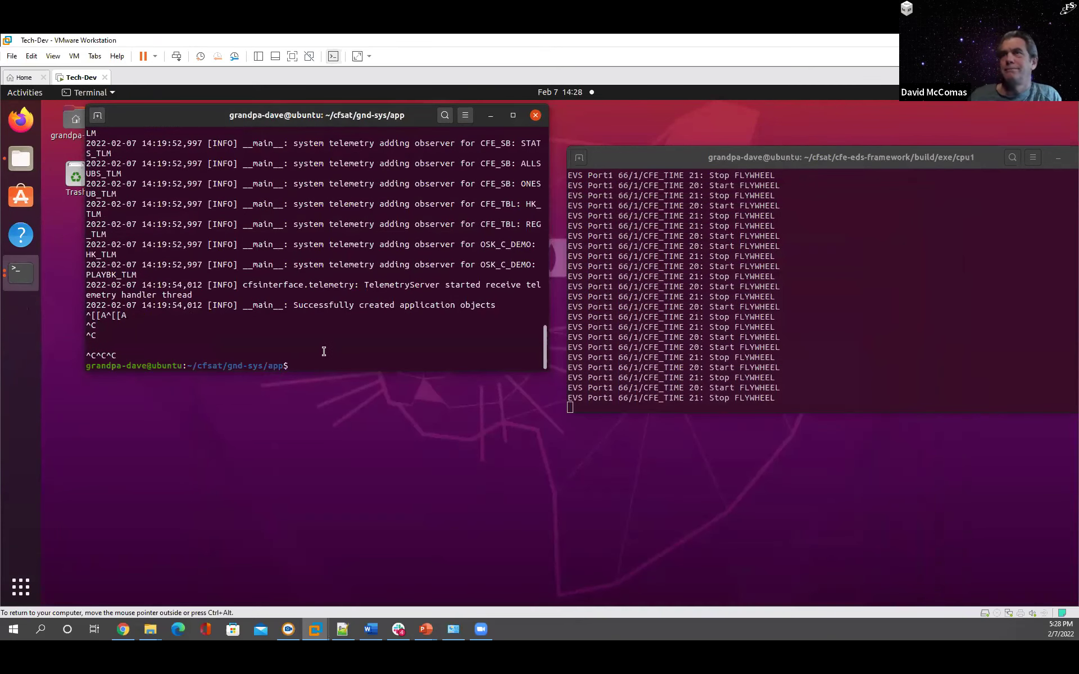
# Step: Relaunch the toolkit by rerunning python3 cfsat.py and shift its window further off the cpu1 terminal
pyautogui.press('Up')
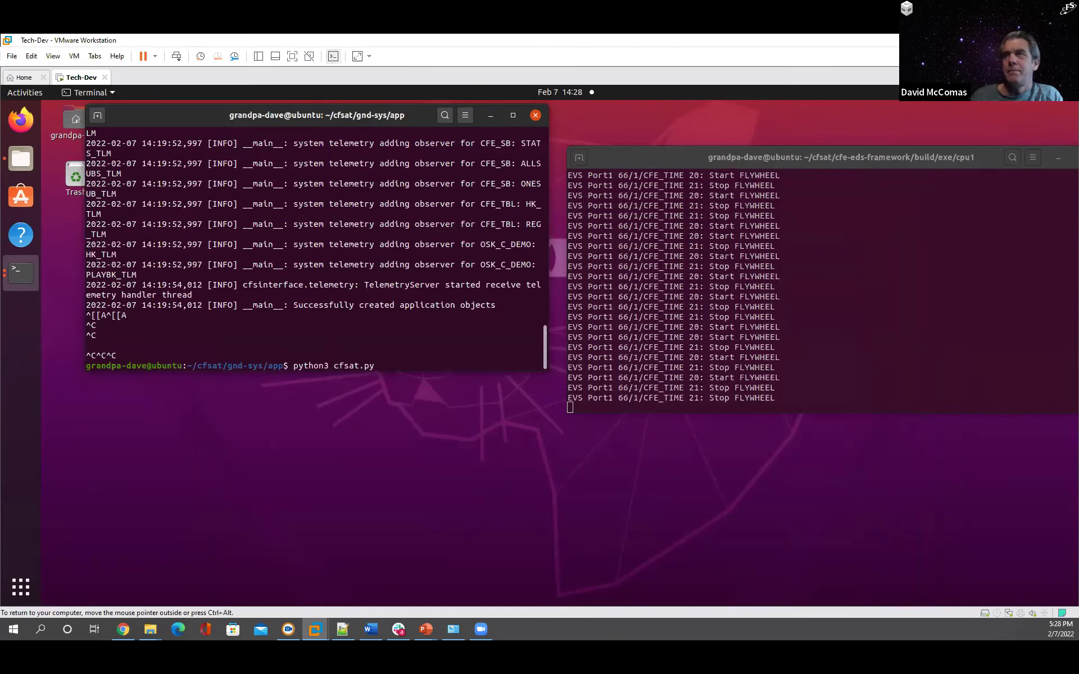
pyautogui.press('Return')
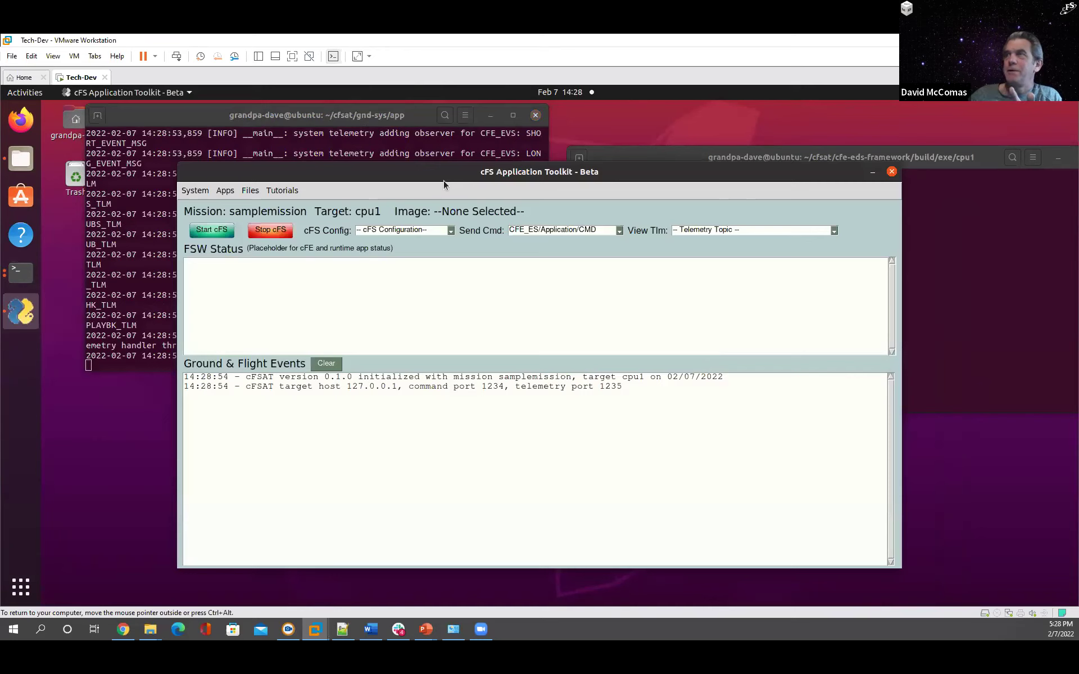
pyautogui.moveTo(443, 180); pyautogui.dragTo(347, 172)
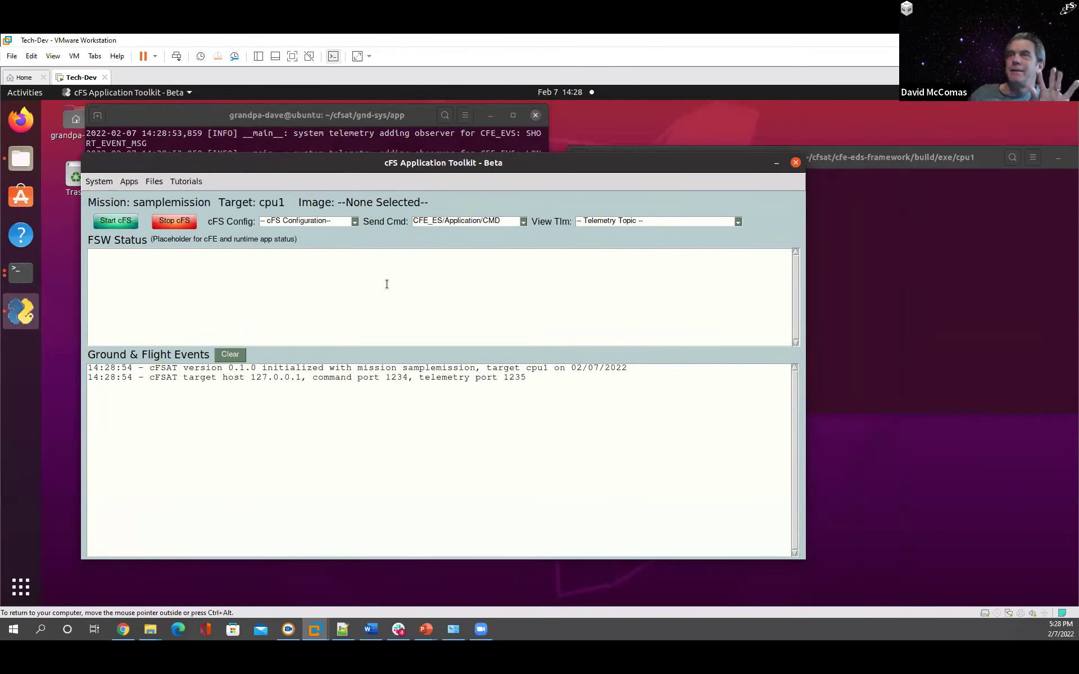
# Step: Choose Enable Telemetry as the cFS Config option and check the cpu1 terminal for the telemetry output event
pyautogui.click(355, 222)
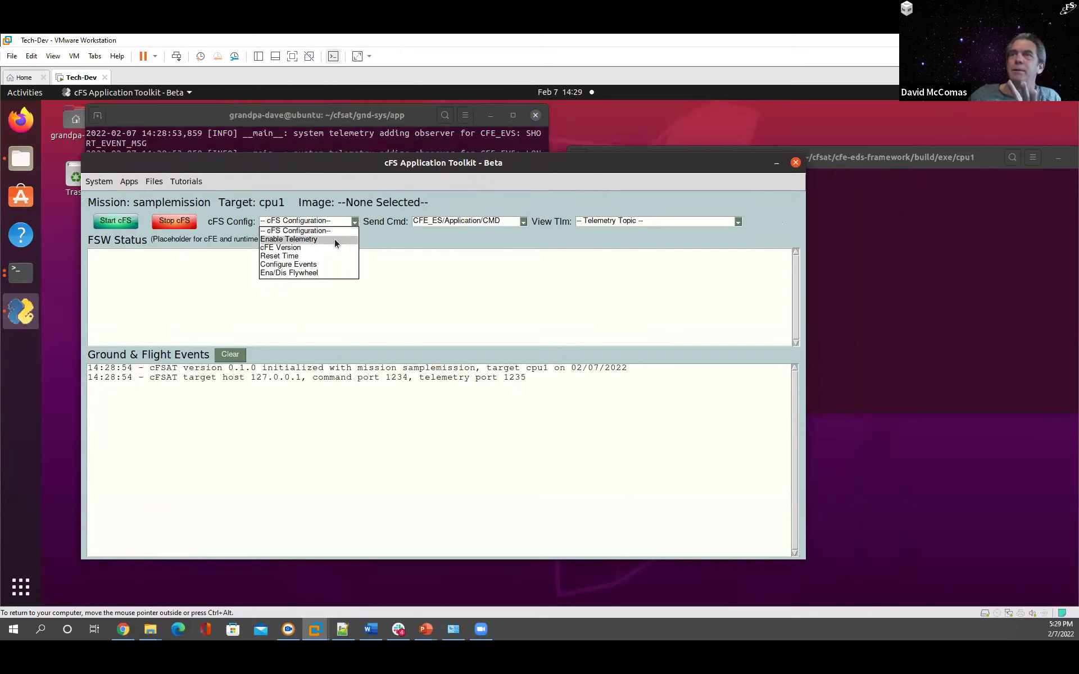
pyautogui.click(335, 240)
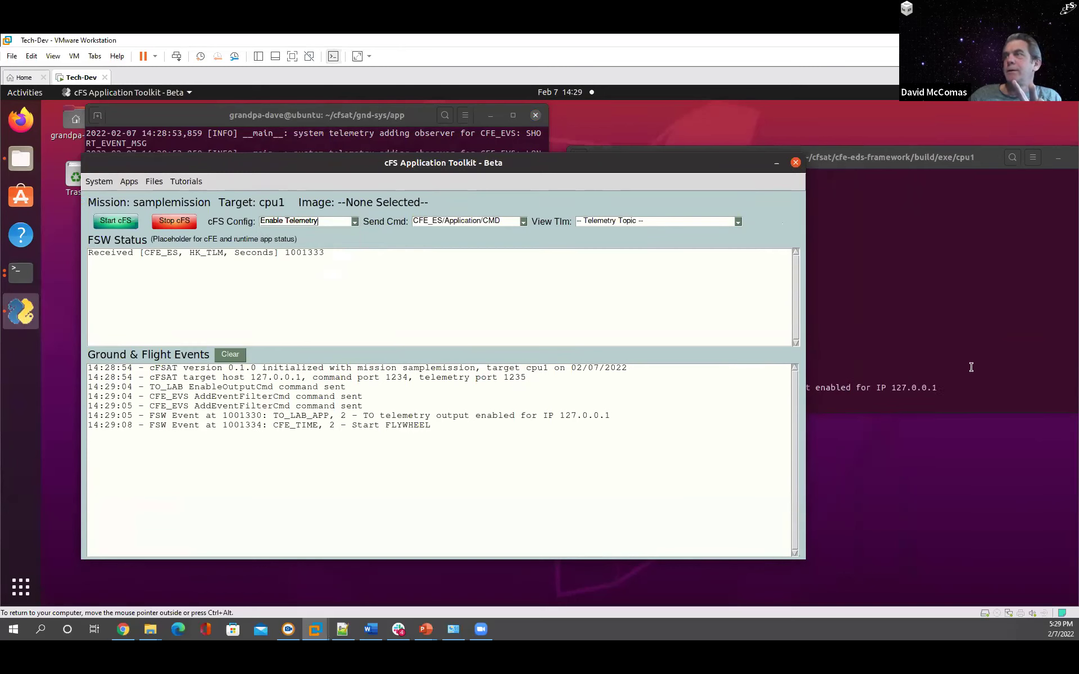
pyautogui.click(946, 348)
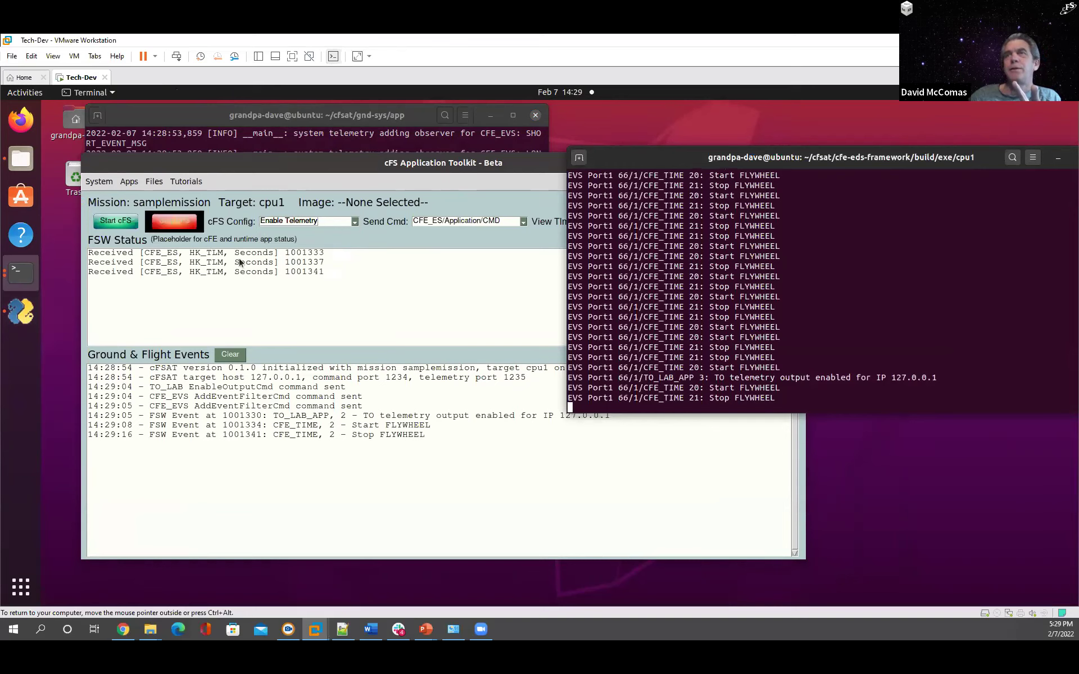
pyautogui.click(385, 299)
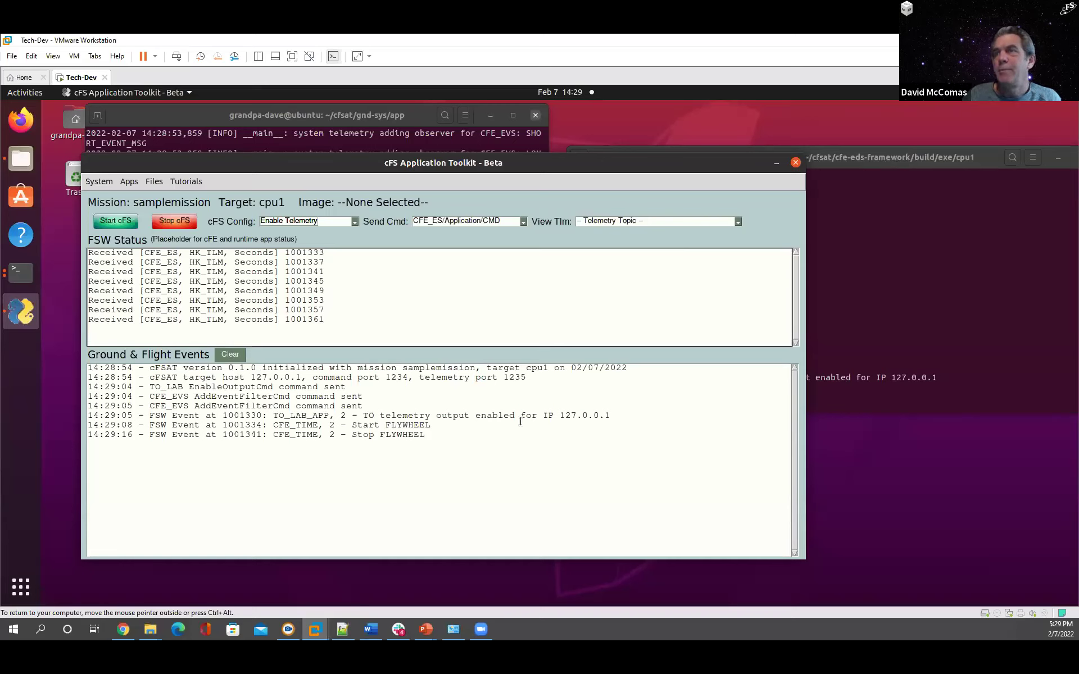
# Step: Highlight the CFE_TIME flywheel events in Ground & Flight Events and compare them with the cpu1 terminal output
pyautogui.moveTo(273, 425); pyautogui.dragTo(426, 436)
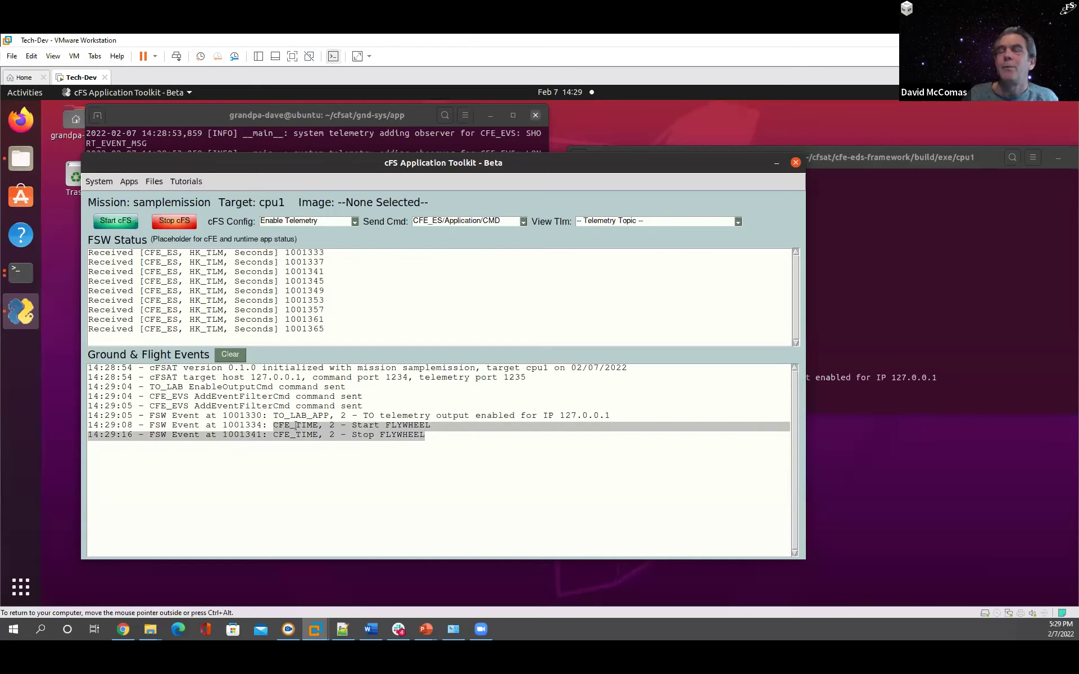
pyautogui.click(950, 371)
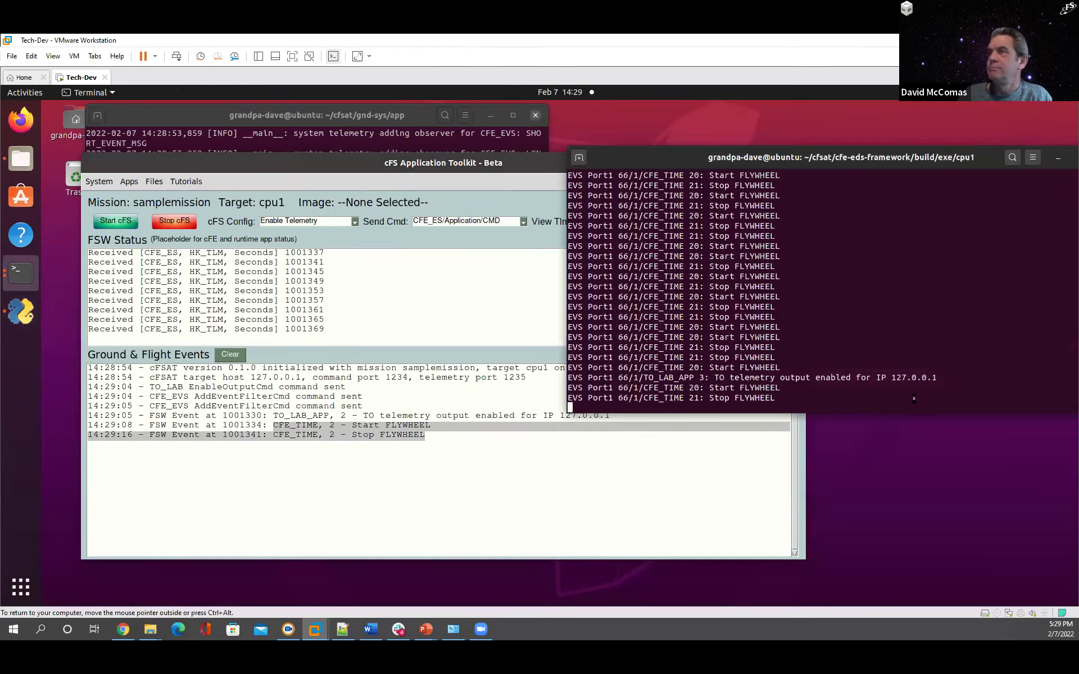
pyautogui.click(614, 493)
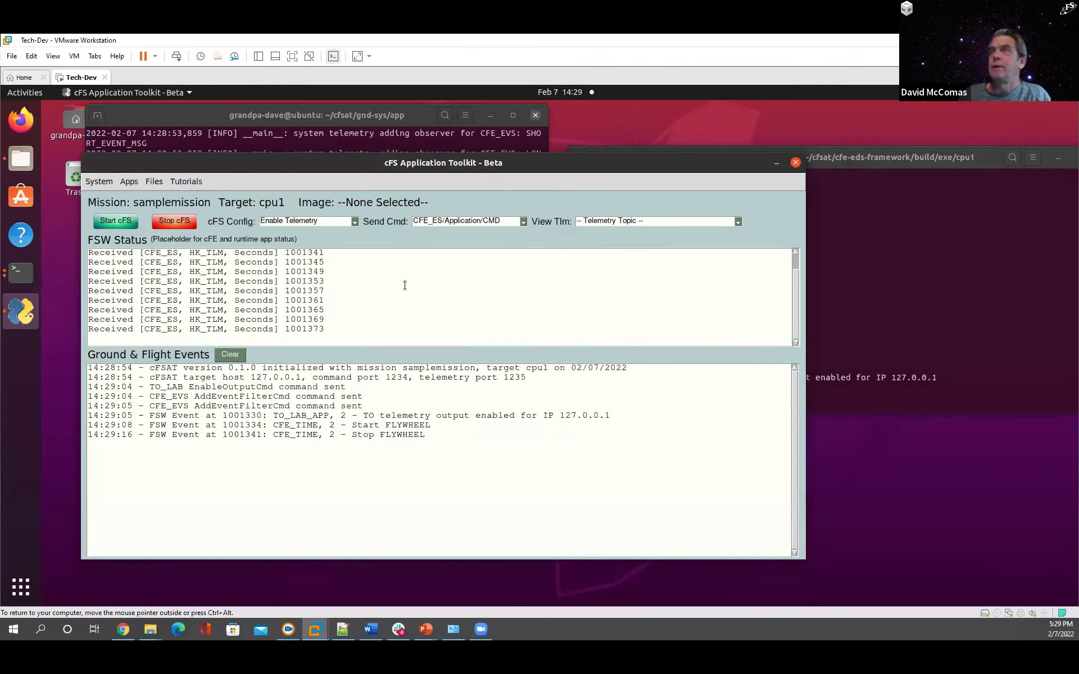
# Step: Send NoopCmd to CFE_ES/Application/CMD and compare the resulting events in the cpu1 terminal and the toolkit window
pyautogui.click(523, 222)
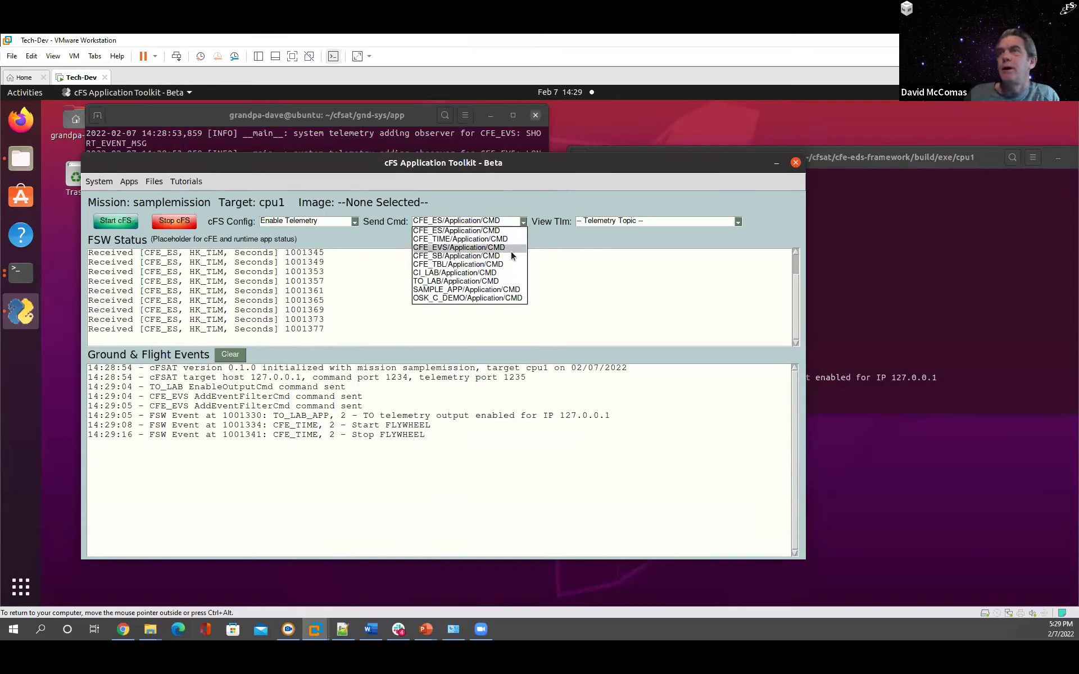
pyautogui.click(486, 231)
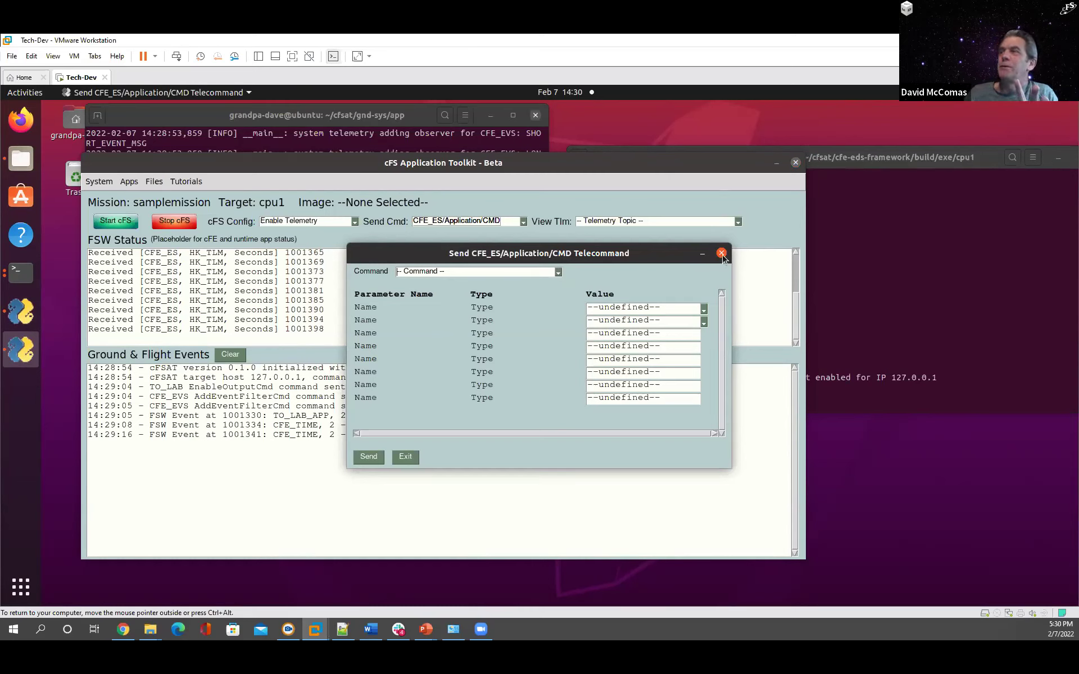
pyautogui.click(556, 273)
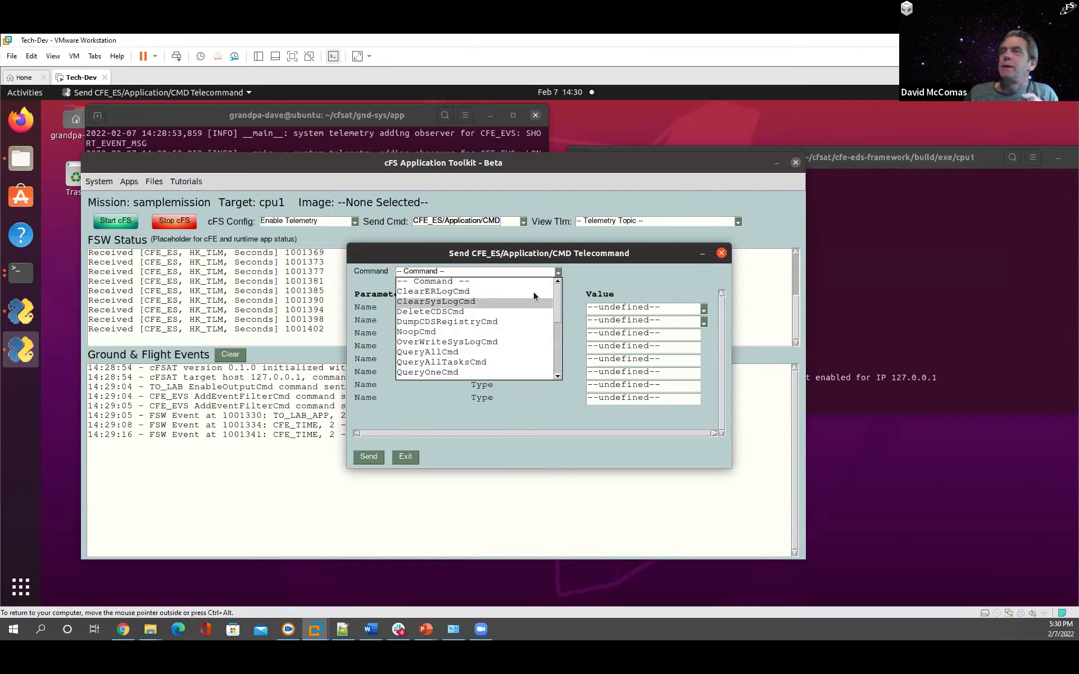
pyautogui.click(465, 332)
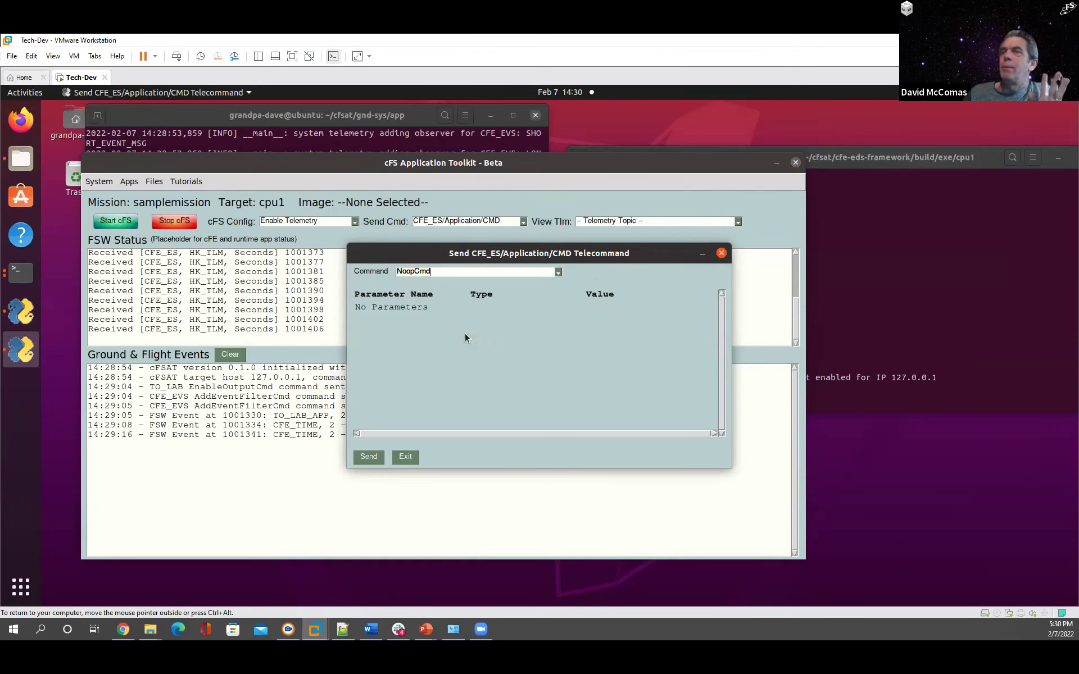
pyautogui.click(368, 458)
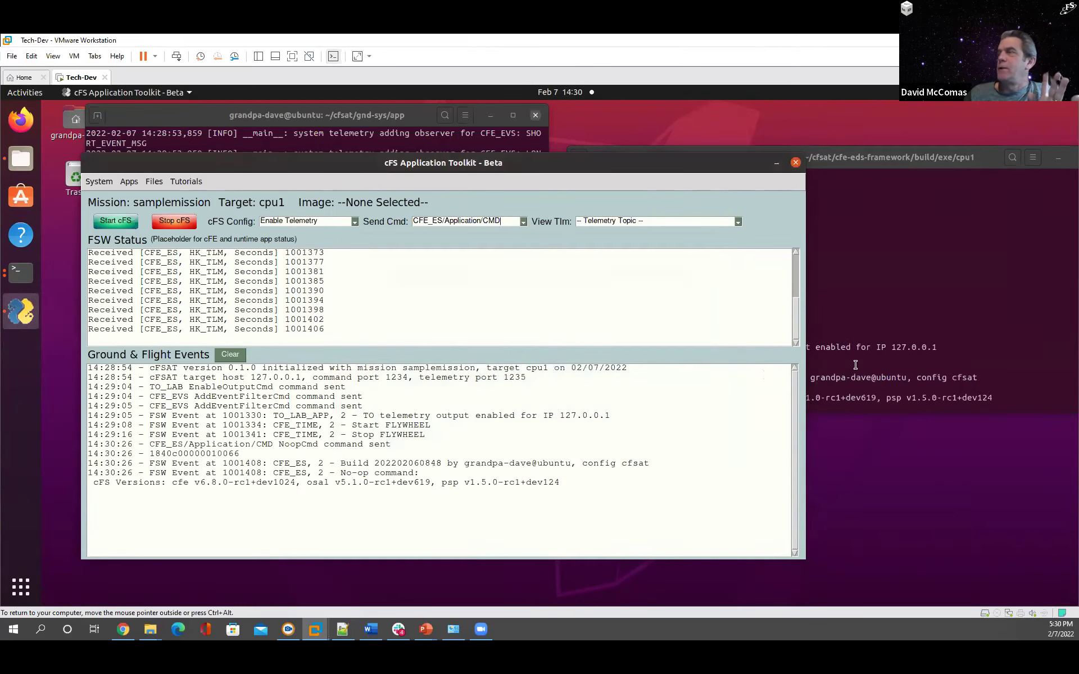
pyautogui.click(854, 365)
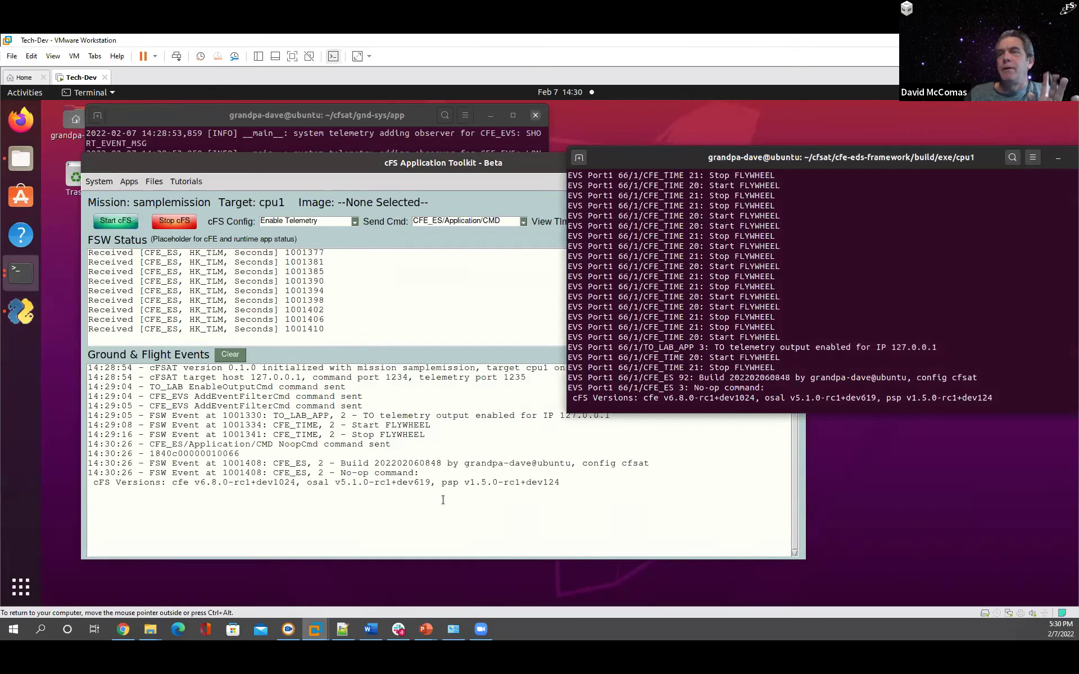
pyautogui.click(494, 500)
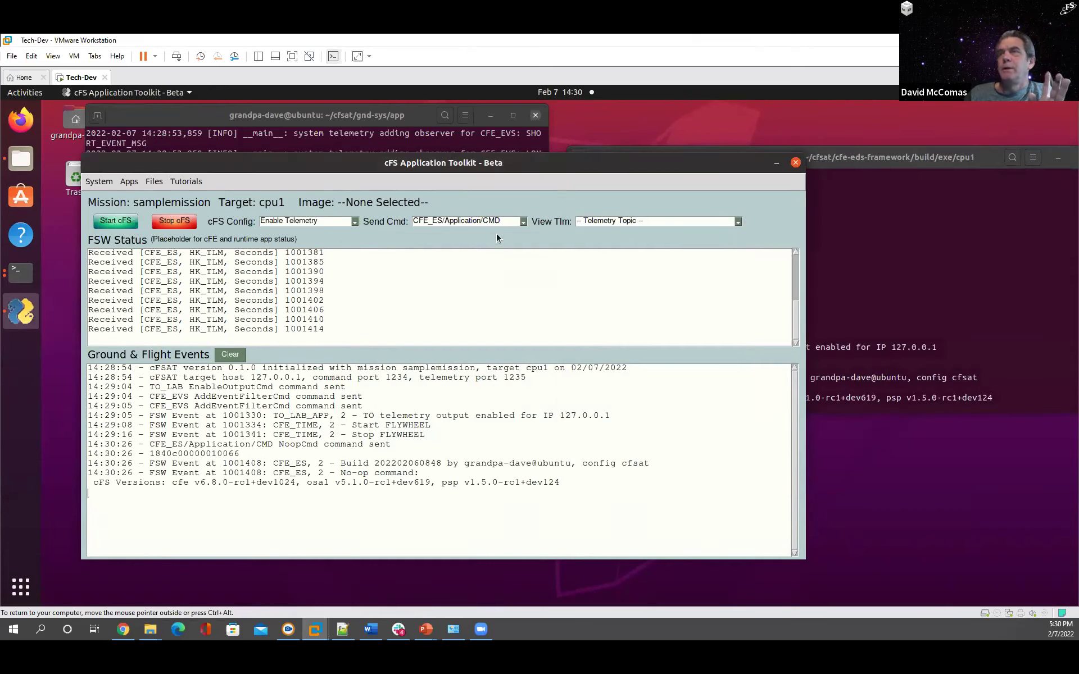
# Step: Examine the Mode parameter choices of the CFE_ES OverWriteSysLogCmd telecommand and close its dialog without sending
pyautogui.click(523, 222)
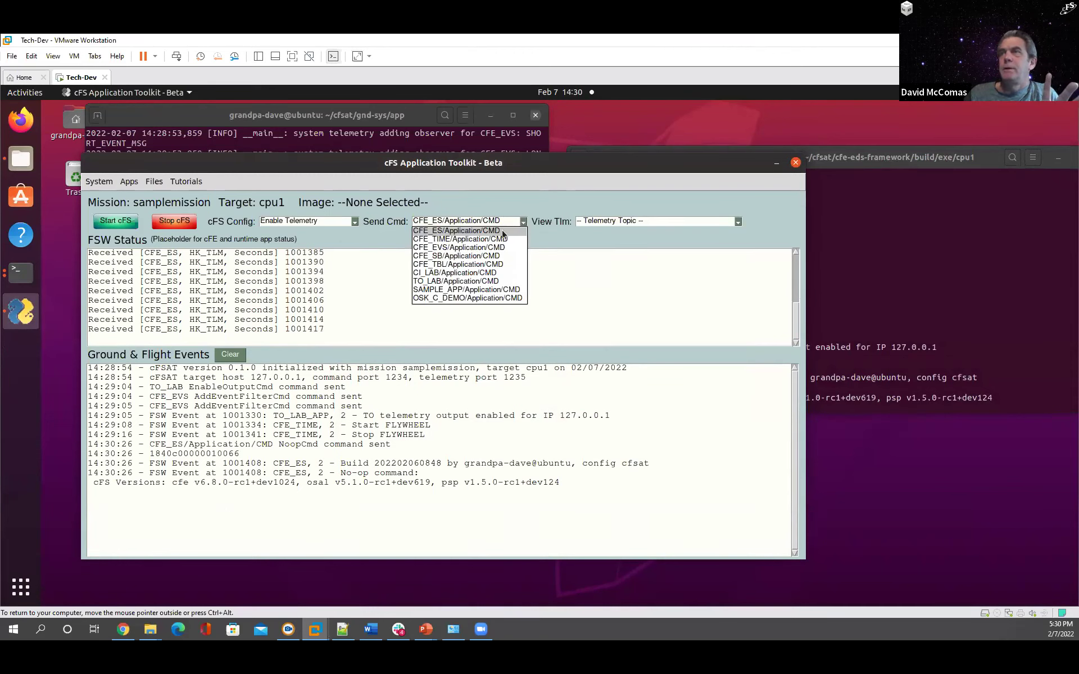
pyautogui.click(500, 231)
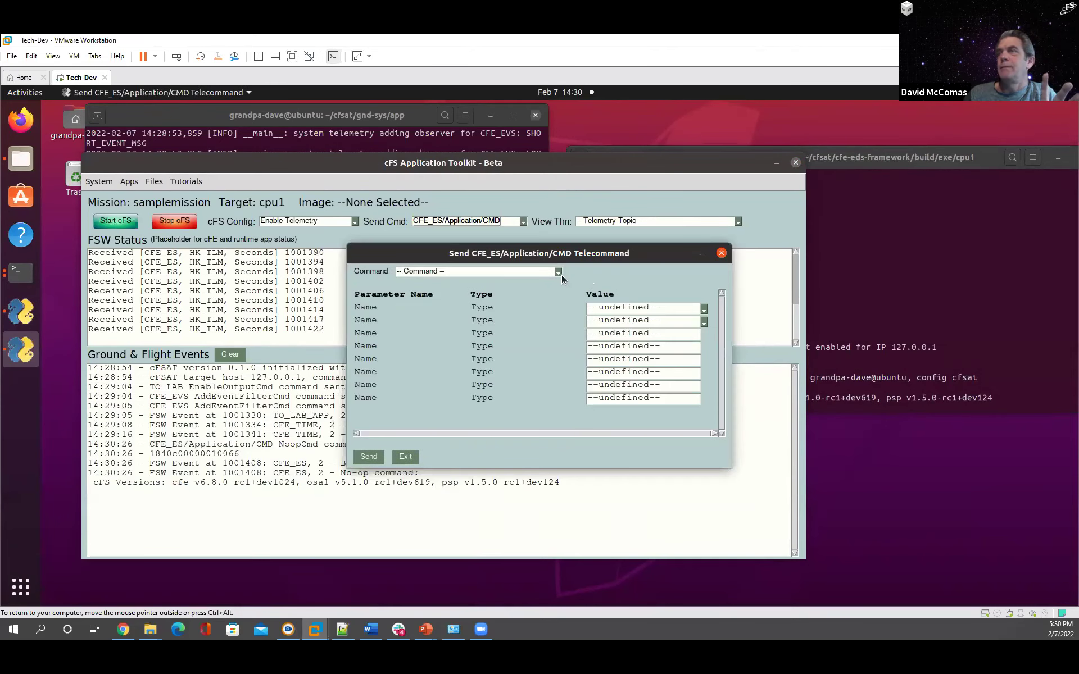
pyautogui.click(559, 273)
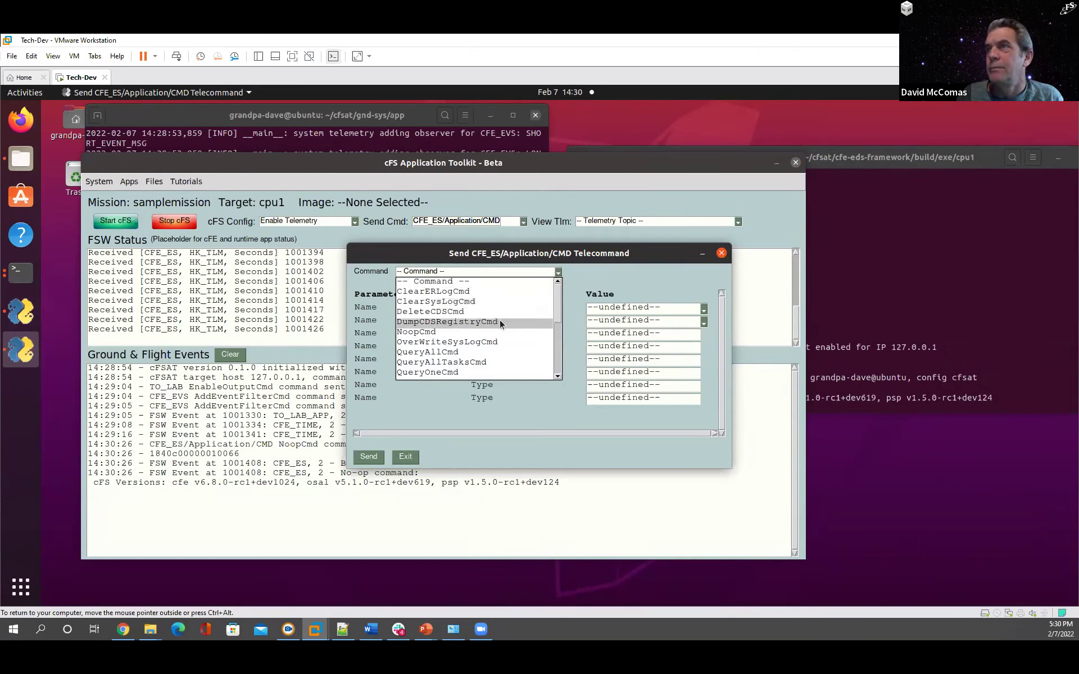
pyautogui.click(489, 343)
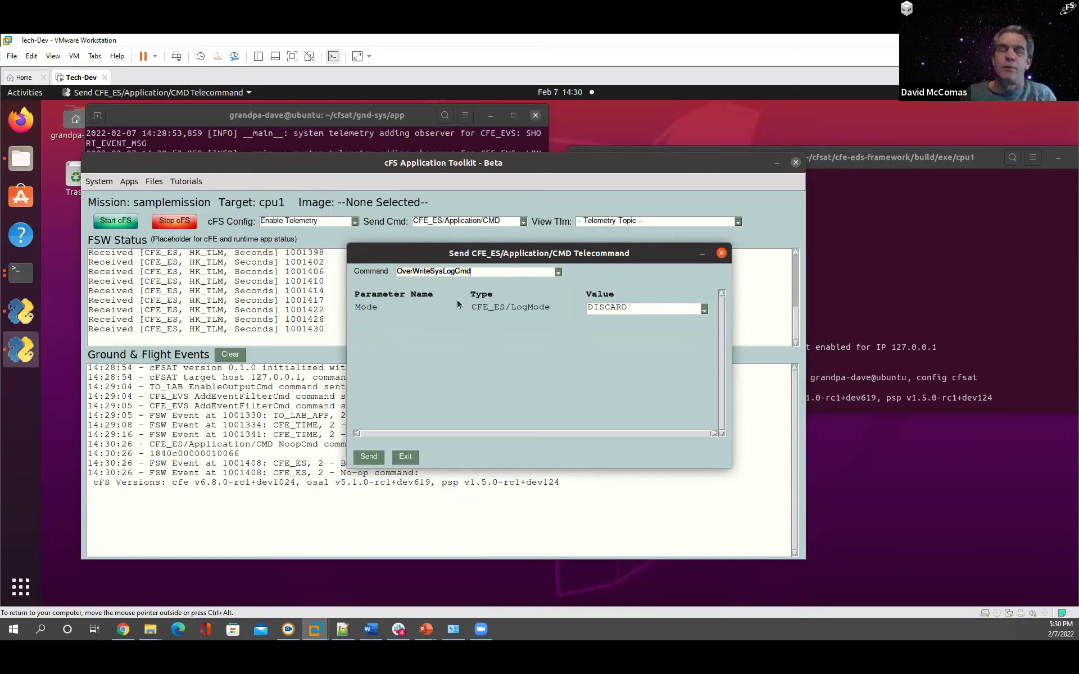
pyautogui.click(704, 308)
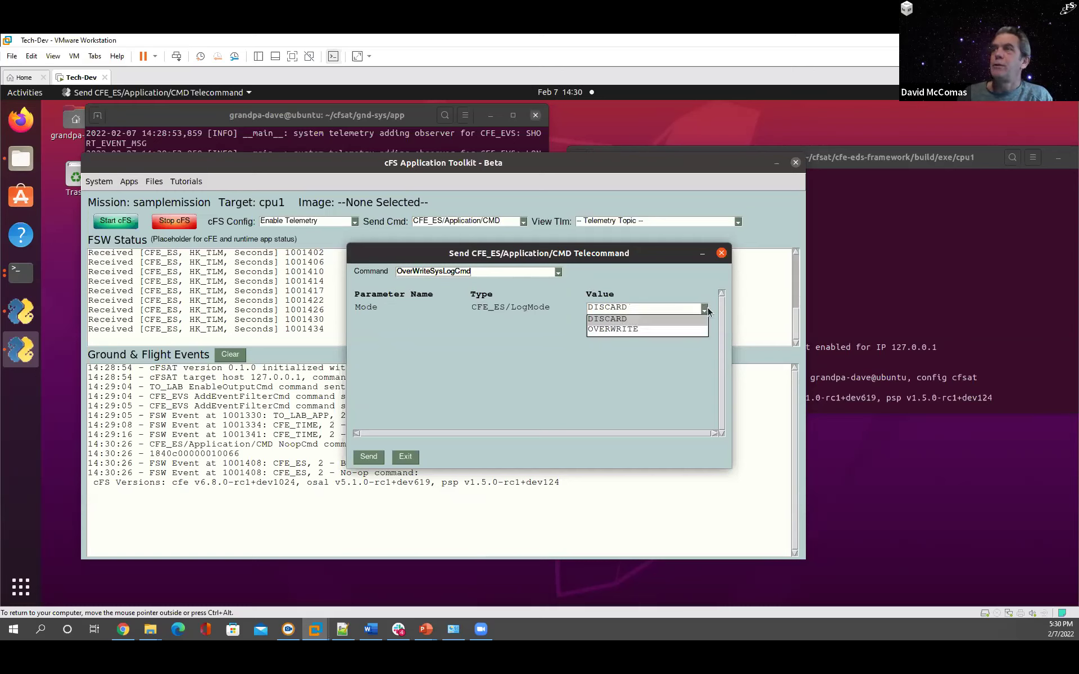
pyautogui.click(676, 368)
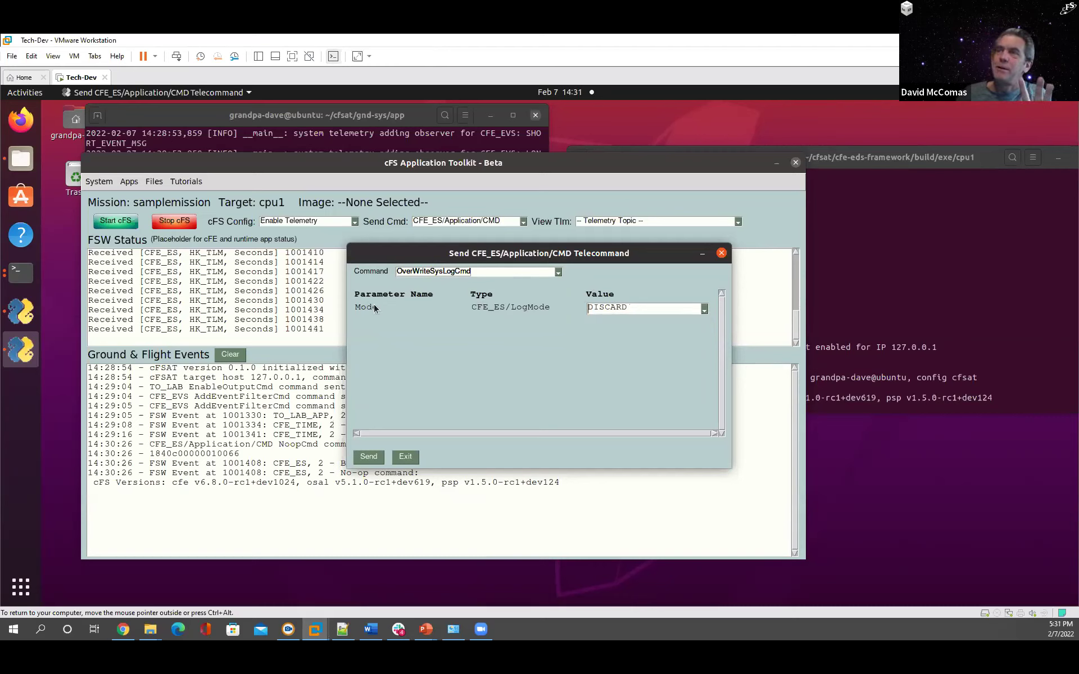
pyautogui.click(705, 310)
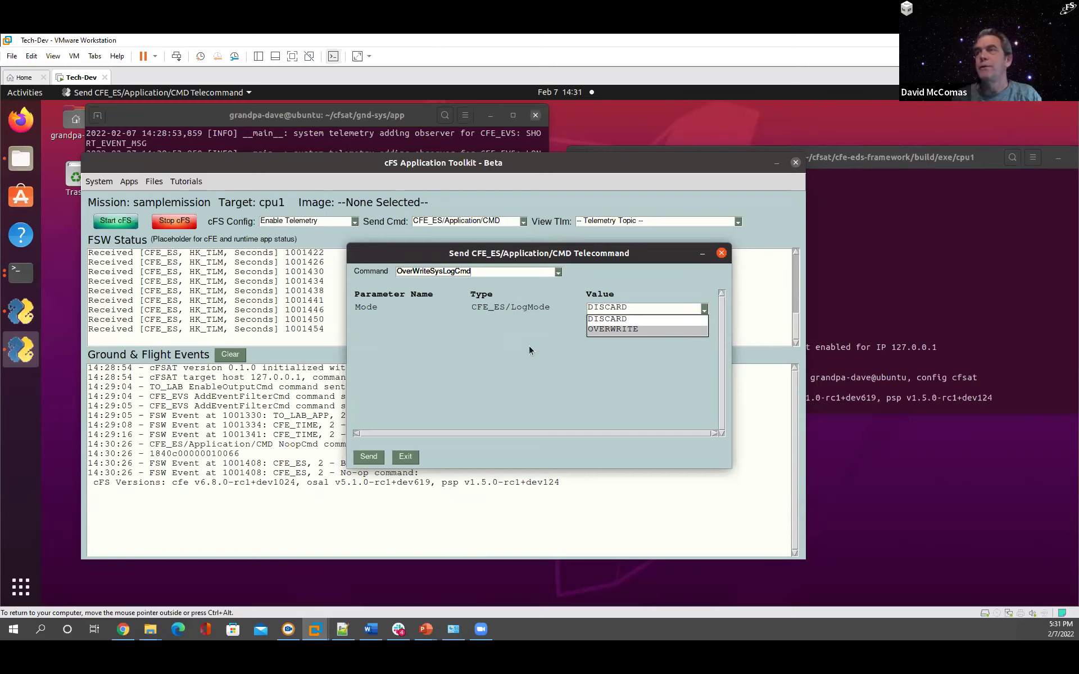
pyautogui.click(549, 363)
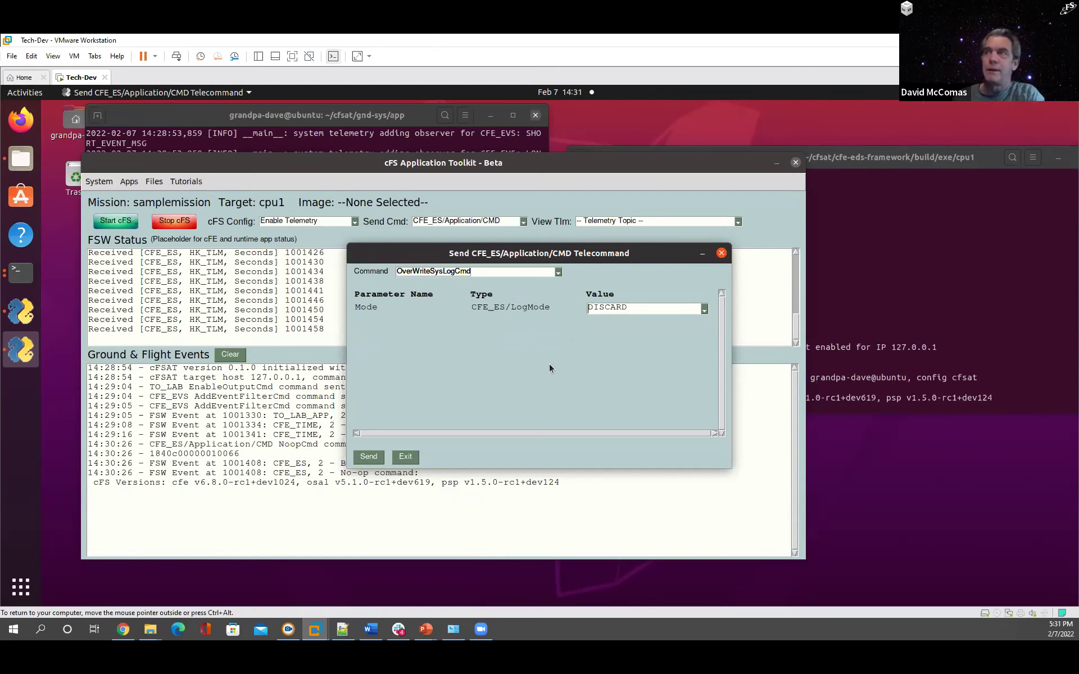
pyautogui.click(721, 255)
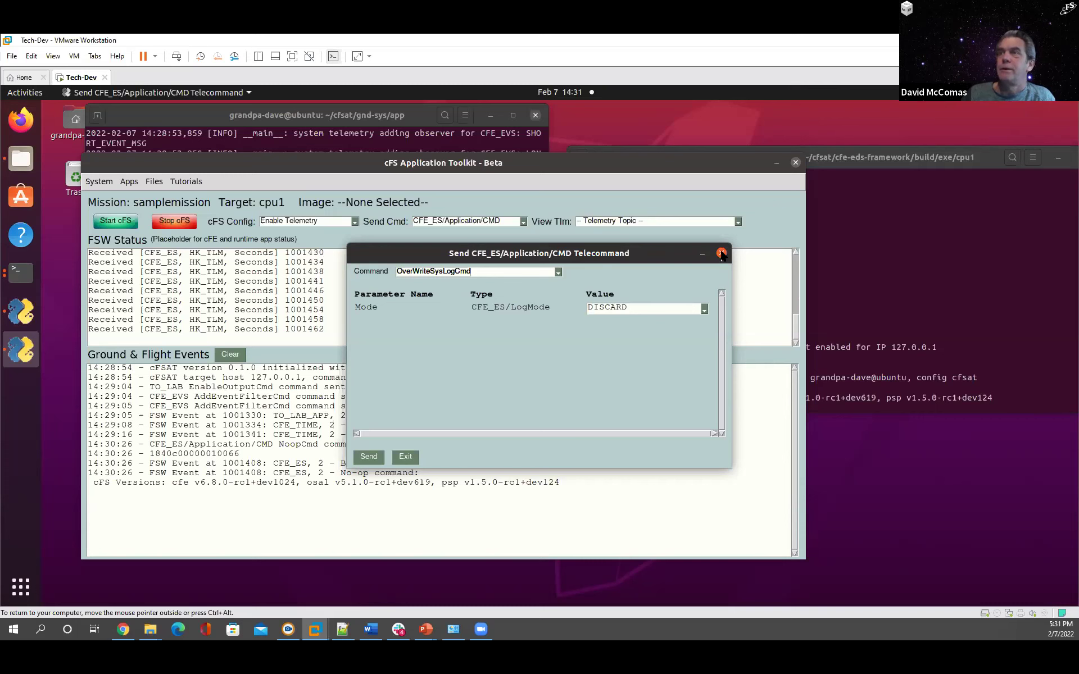
# Step: Open the CFE_ES/Application/HK_TLM telemetry screen and move it aside to uncover the toolkit's status and event logs
pyautogui.click(737, 221)
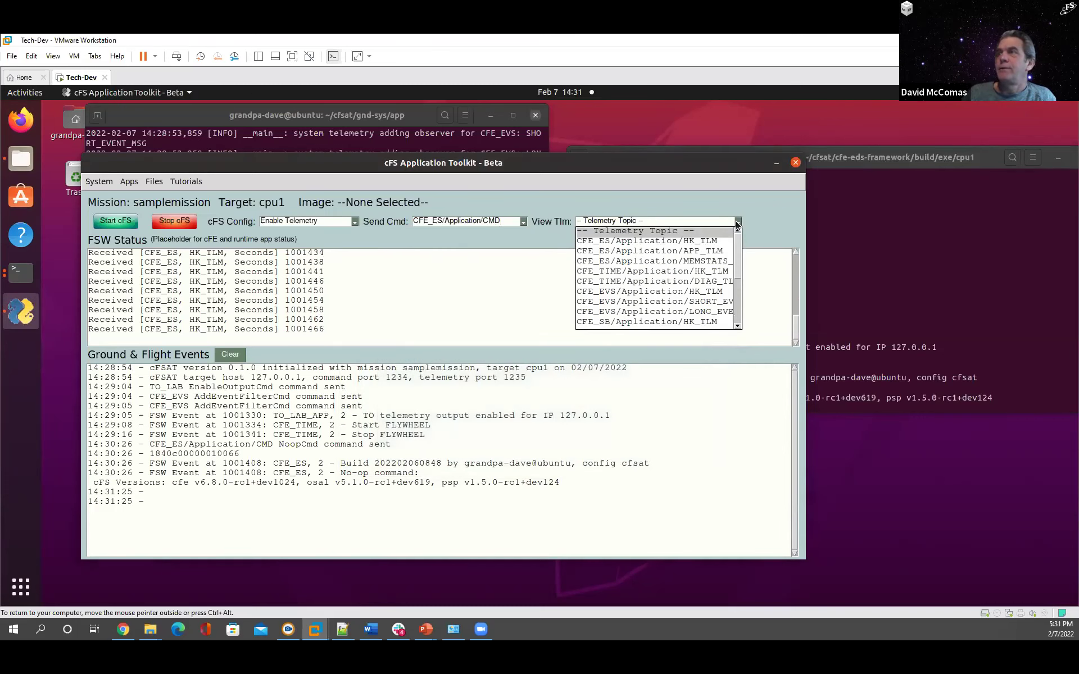
pyautogui.click(691, 241)
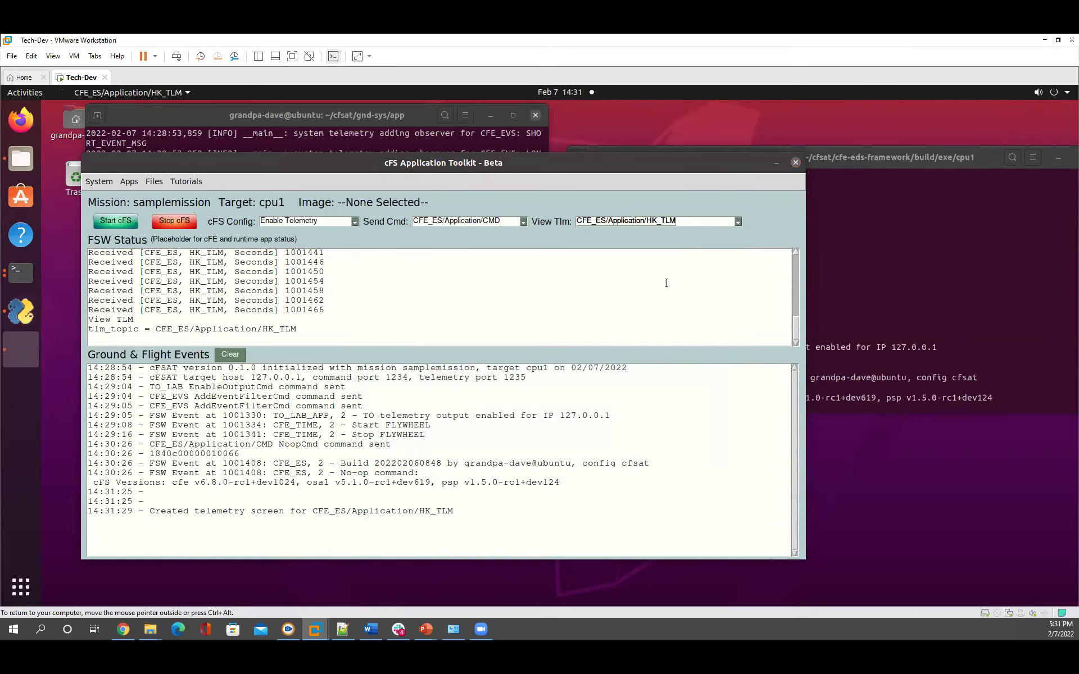
pyautogui.moveTo(641, 185); pyautogui.dragTo(835, 199)
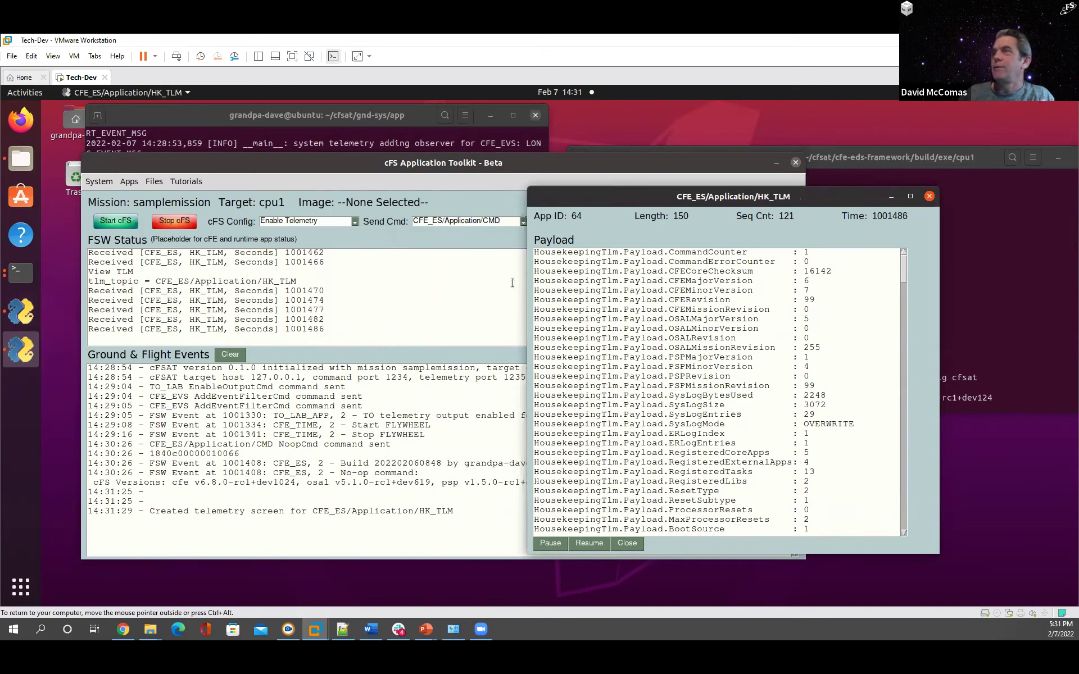
# Step: Check the command counter in the CFE_ES/Application/HK_TLM payload and close the telemetry screen
pyautogui.moveTo(629, 311); pyautogui.dragTo(768, 310)
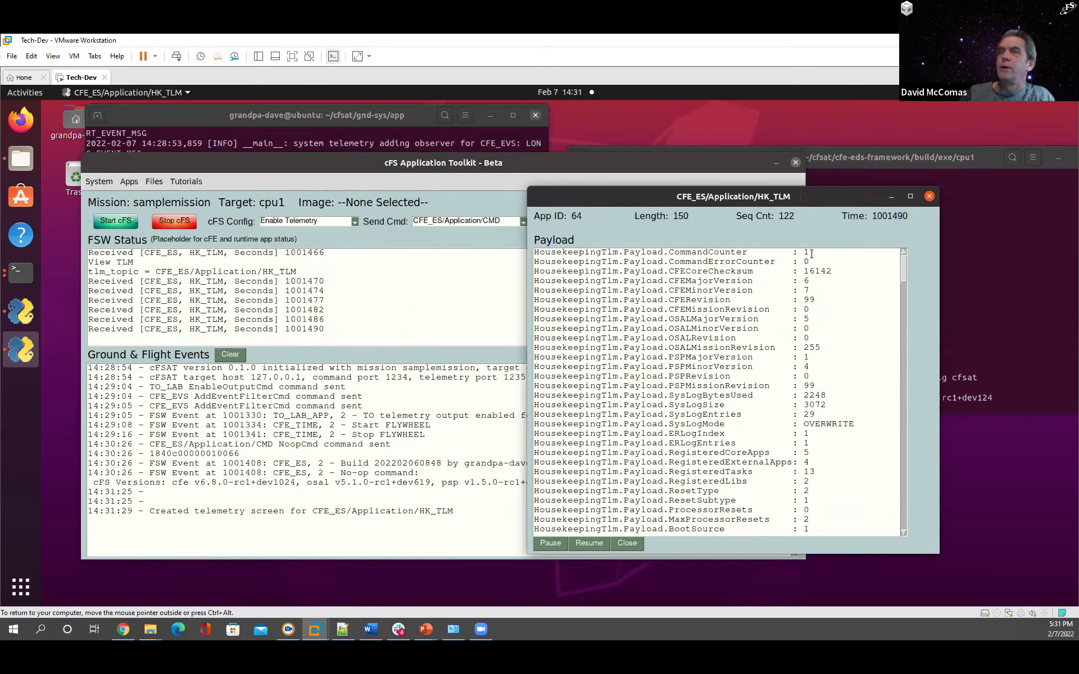
pyautogui.click(930, 196)
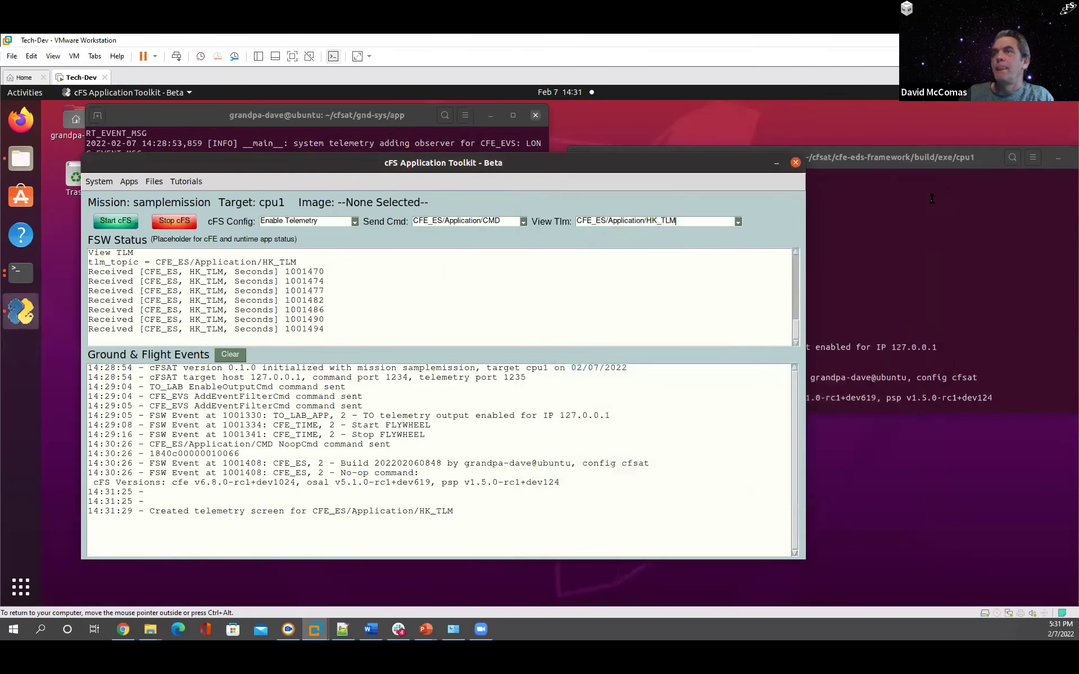
# Step: Review the Build and Run the cFS tutorial lesson through slide 7, and exit the tutorial without marking it complete
pyautogui.click(189, 182)
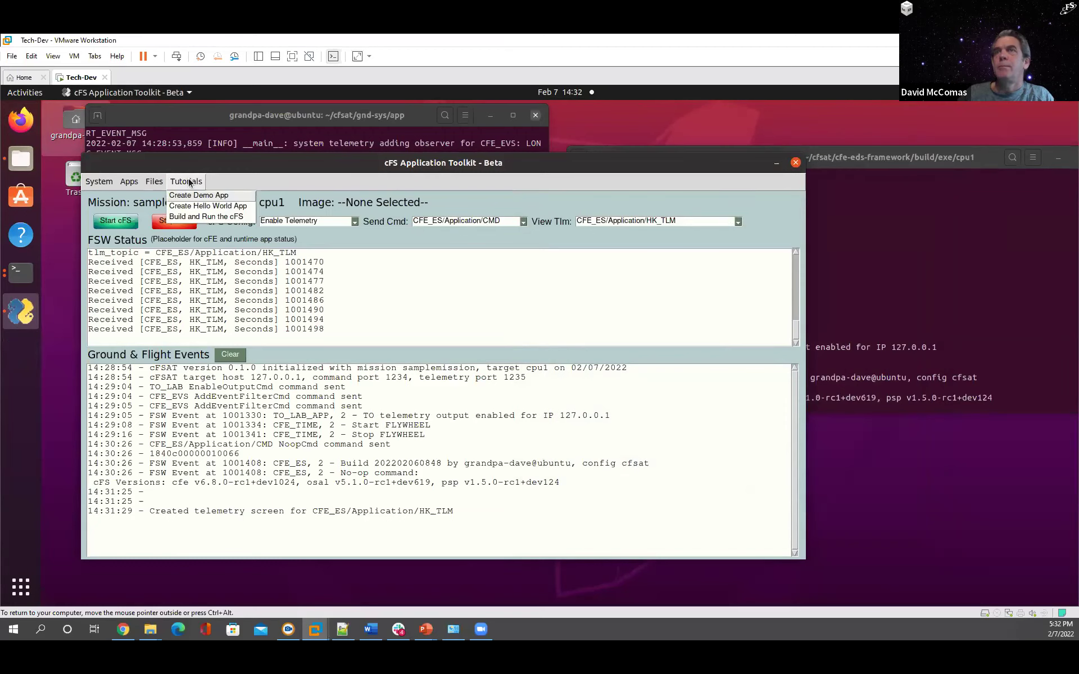
pyautogui.click(206, 216)
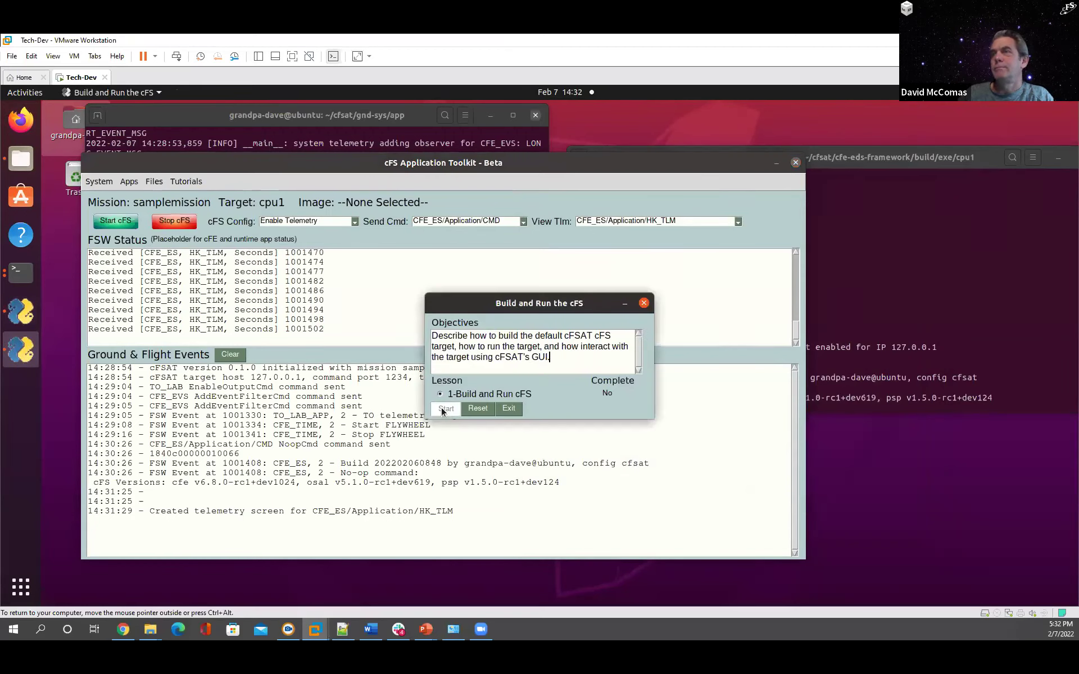
pyautogui.click(446, 408)
pyautogui.click(524, 574)
pyautogui.click(525, 574)
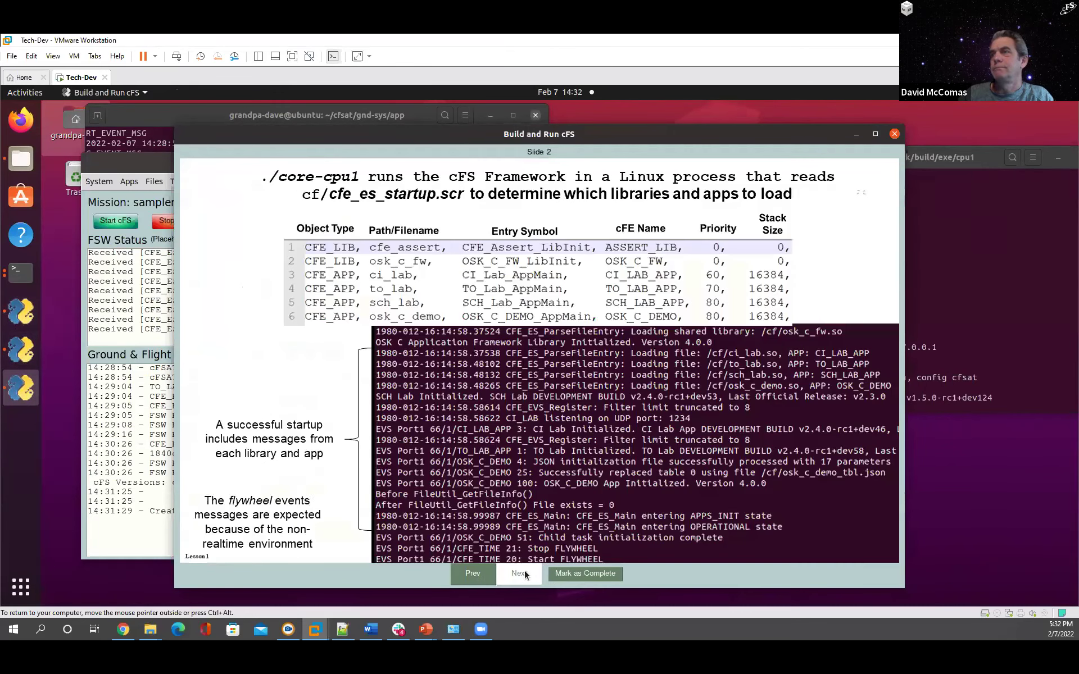
pyautogui.click(525, 574)
pyautogui.click(524, 572)
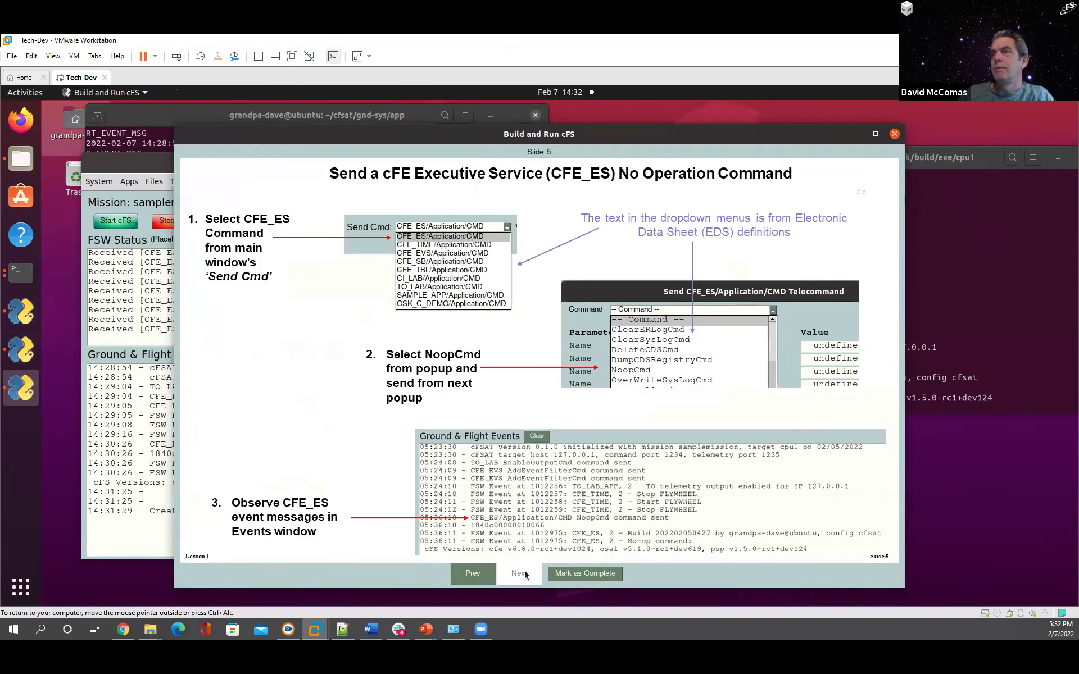
pyautogui.click(524, 573)
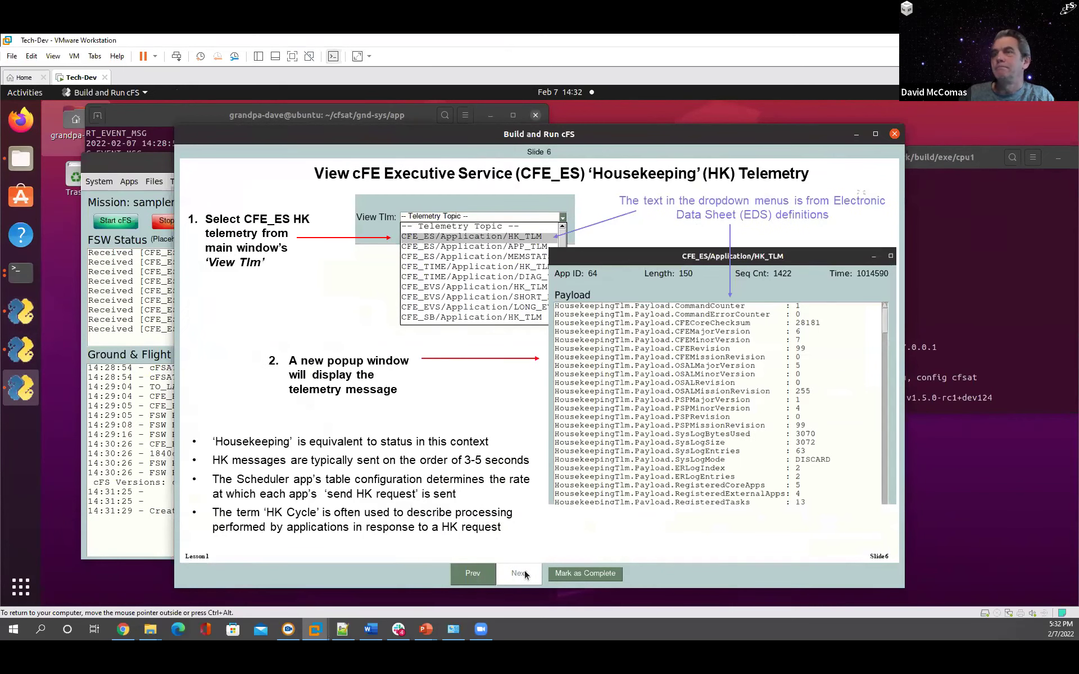
pyautogui.click(525, 572)
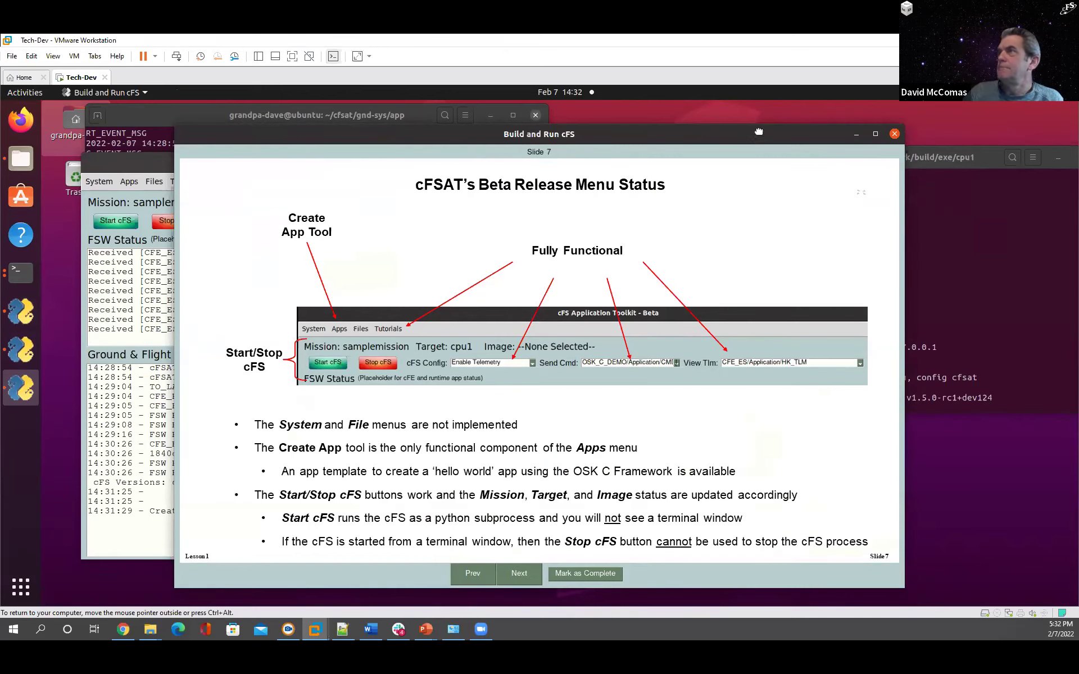
pyautogui.click(894, 133)
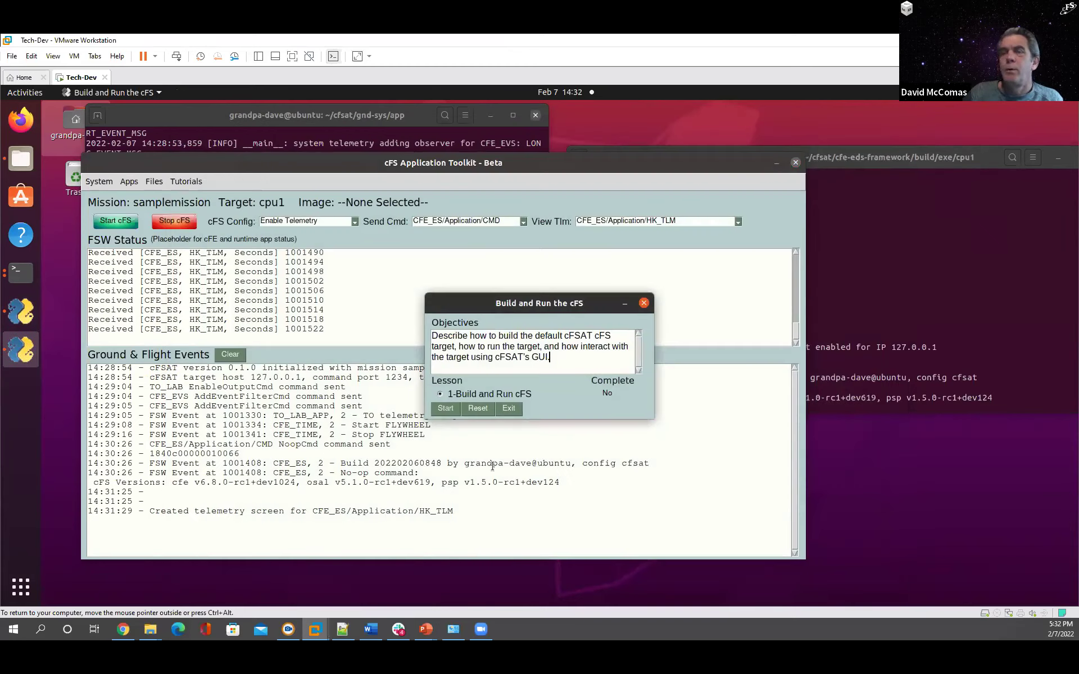
pyautogui.click(508, 412)
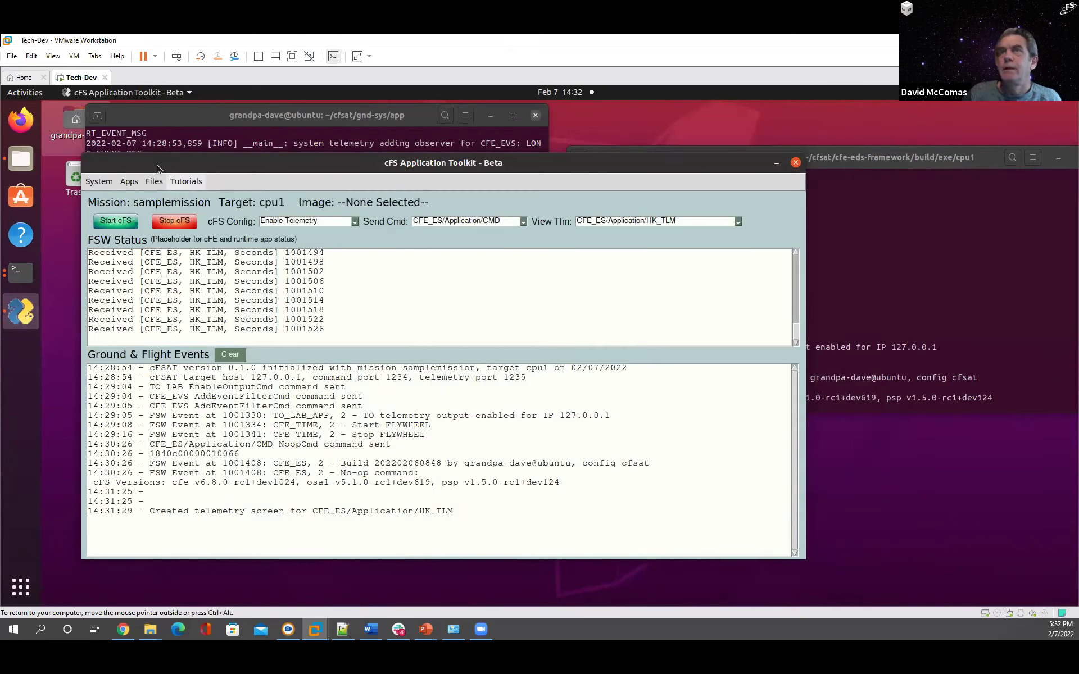
# Step: Start lesson 1-Create Hello World App of the Create Hello World App tutorial, read its objectives, and advance to slide 2
pyautogui.click(174, 183)
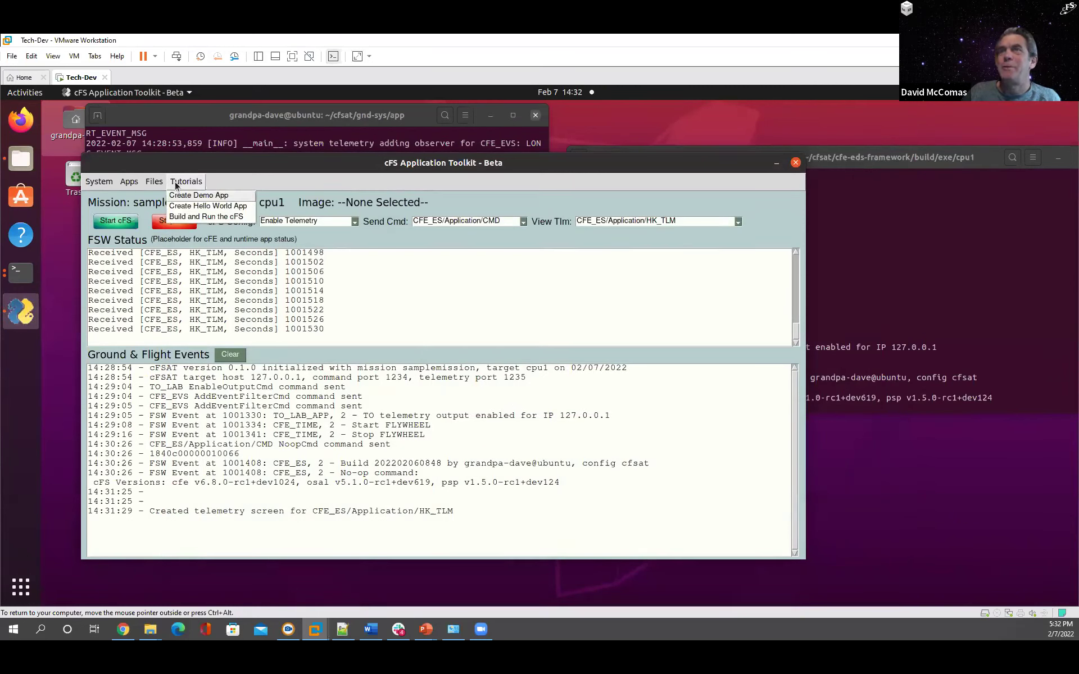
pyautogui.click(194, 207)
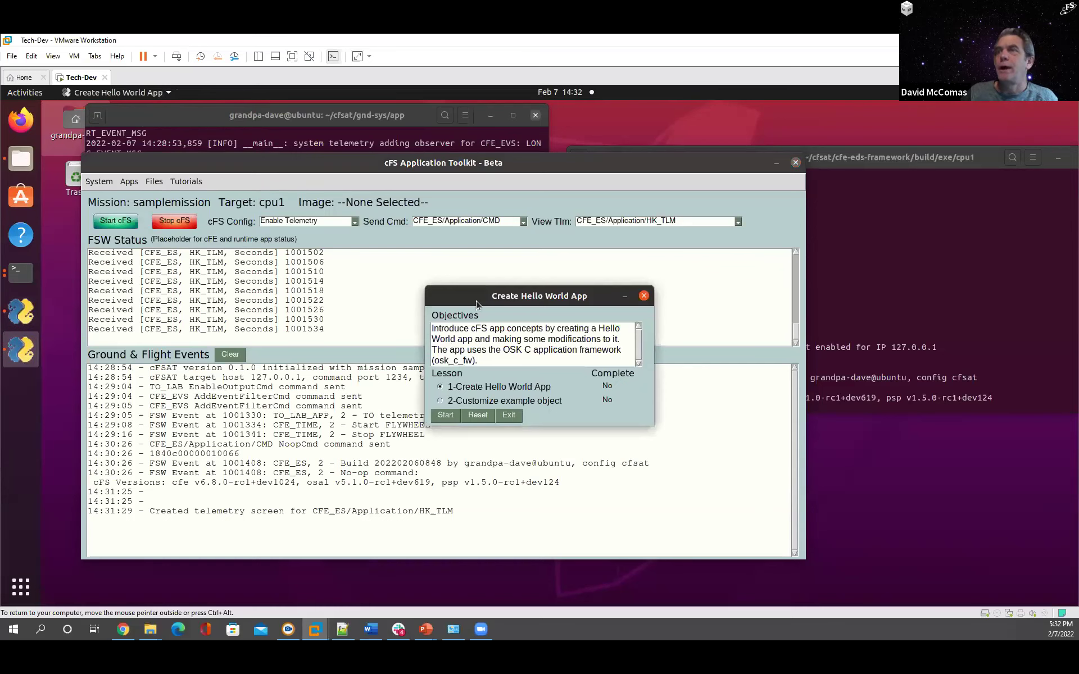
pyautogui.moveTo(476, 304); pyautogui.dragTo(445, 321)
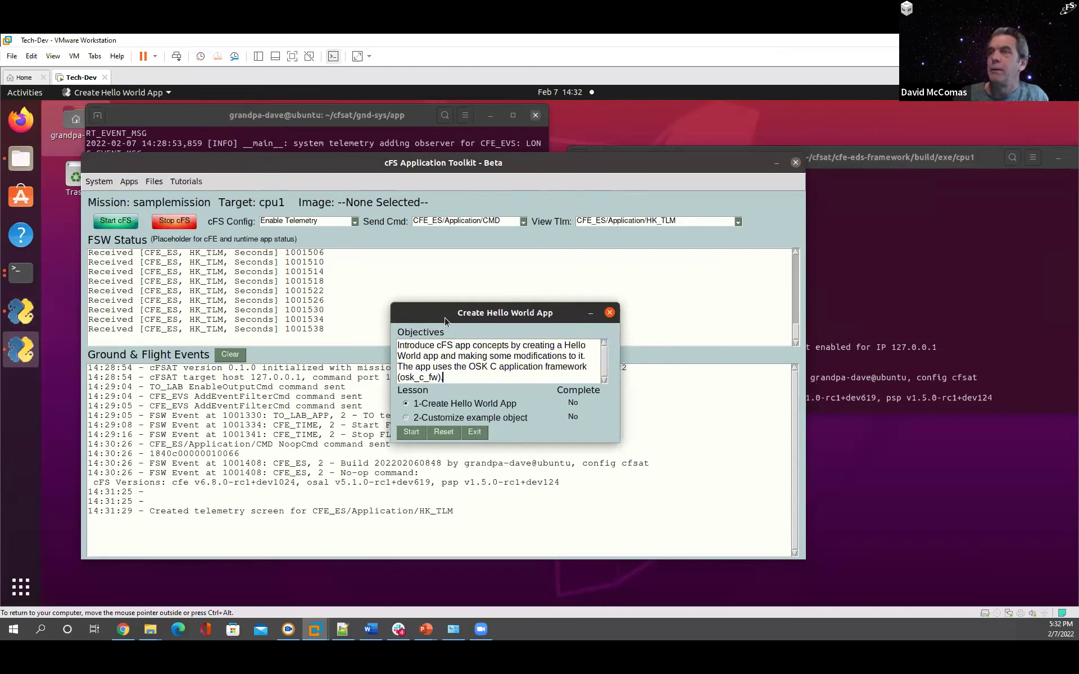
pyautogui.click(410, 433)
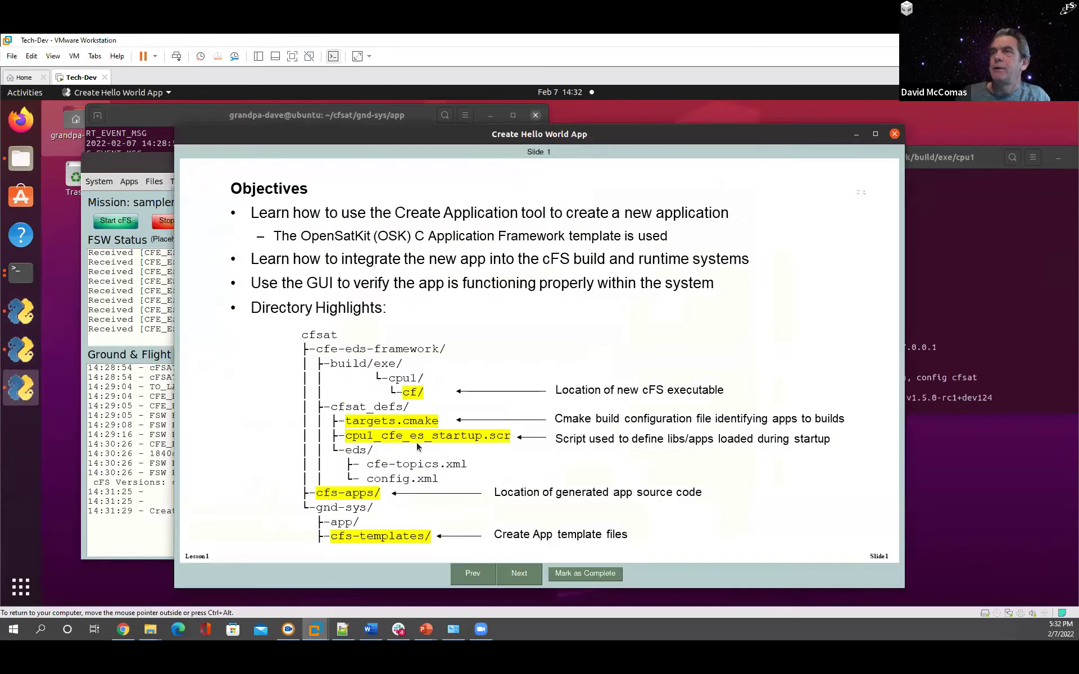
pyautogui.moveTo(687, 134); pyautogui.dragTo(615, 111)
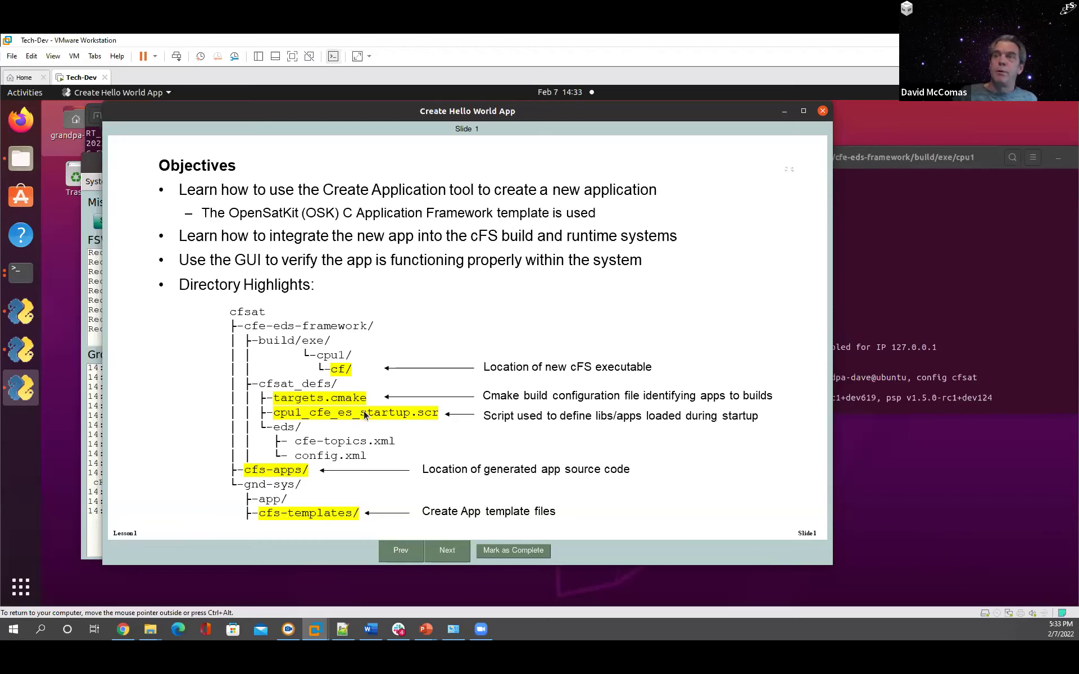
pyautogui.click(441, 553)
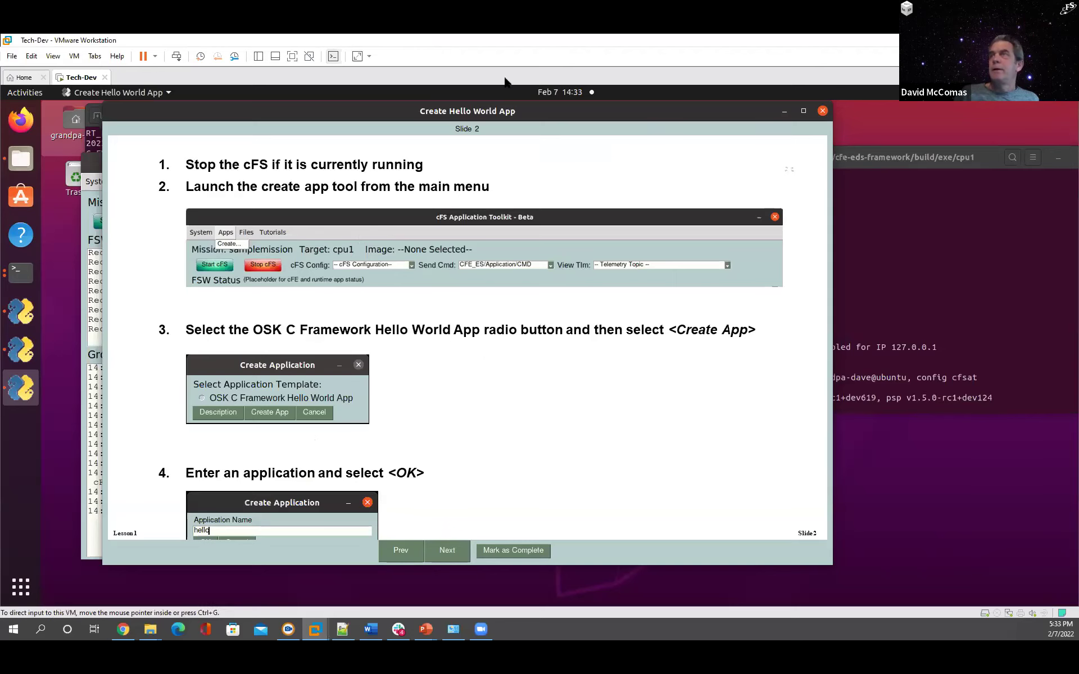
# Step: Rearrange the lesson and toolkit windows to reach the cpu1 terminal and stop the running cFS there
pyautogui.moveTo(607, 105); pyautogui.dragTo(842, 115)
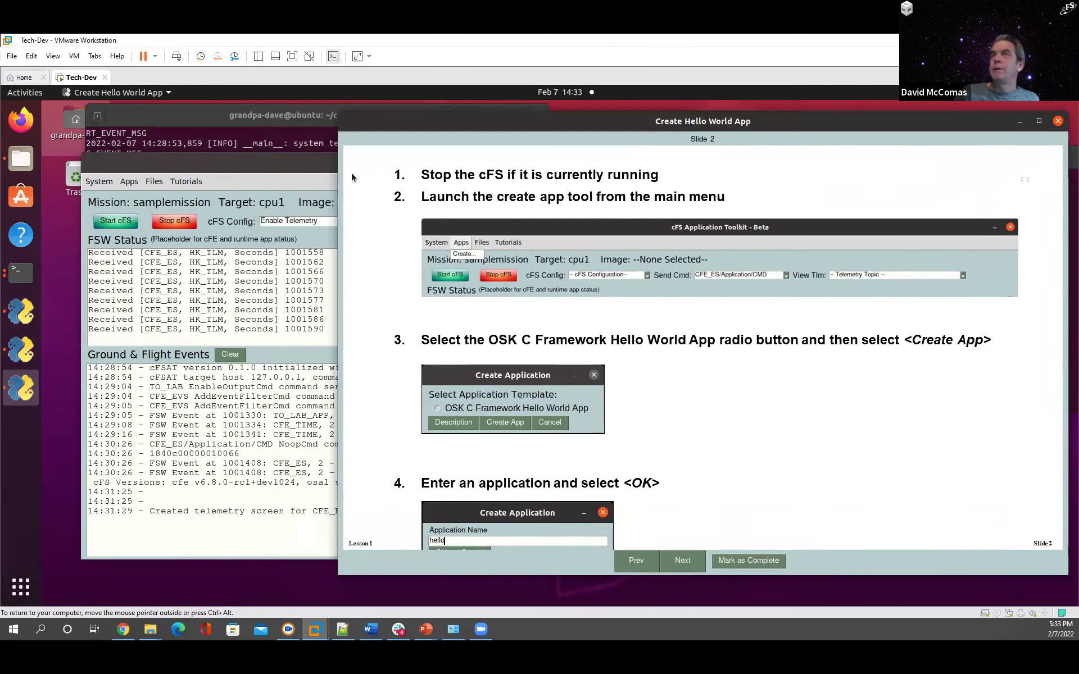
pyautogui.click(311, 167)
pyautogui.moveTo(311, 168)
pyautogui.mouseDown()
pyautogui.moveTo(313, 150)
pyautogui.moveTo(312, 184)
pyautogui.mouseUp()
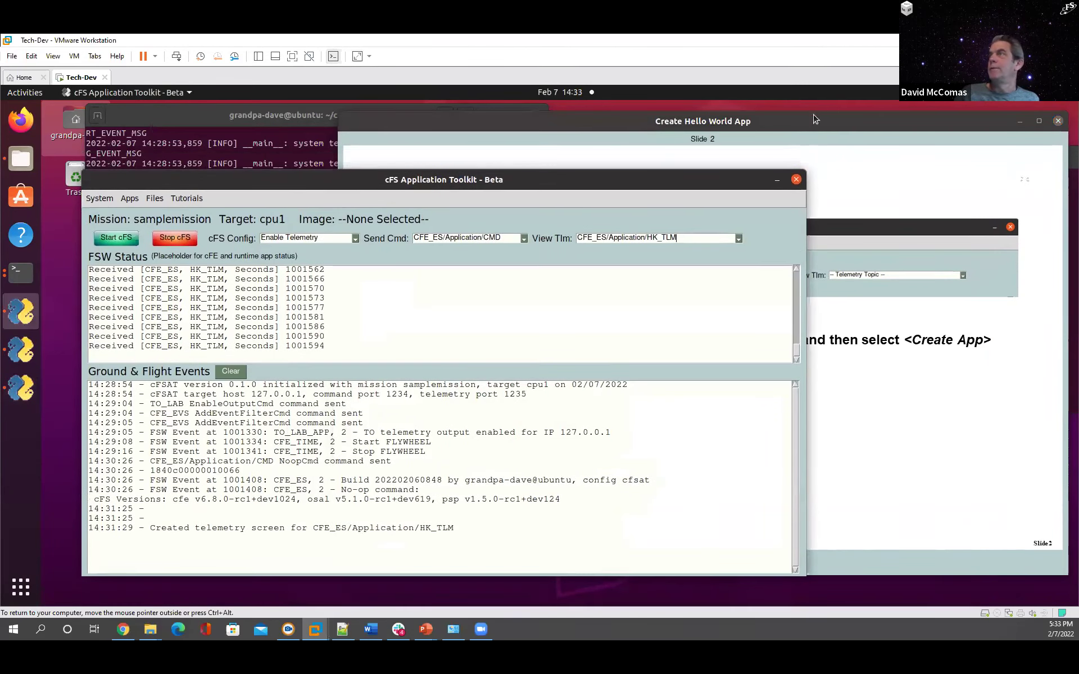
pyautogui.click(807, 211)
pyautogui.hotkey('alt', 'Tab')
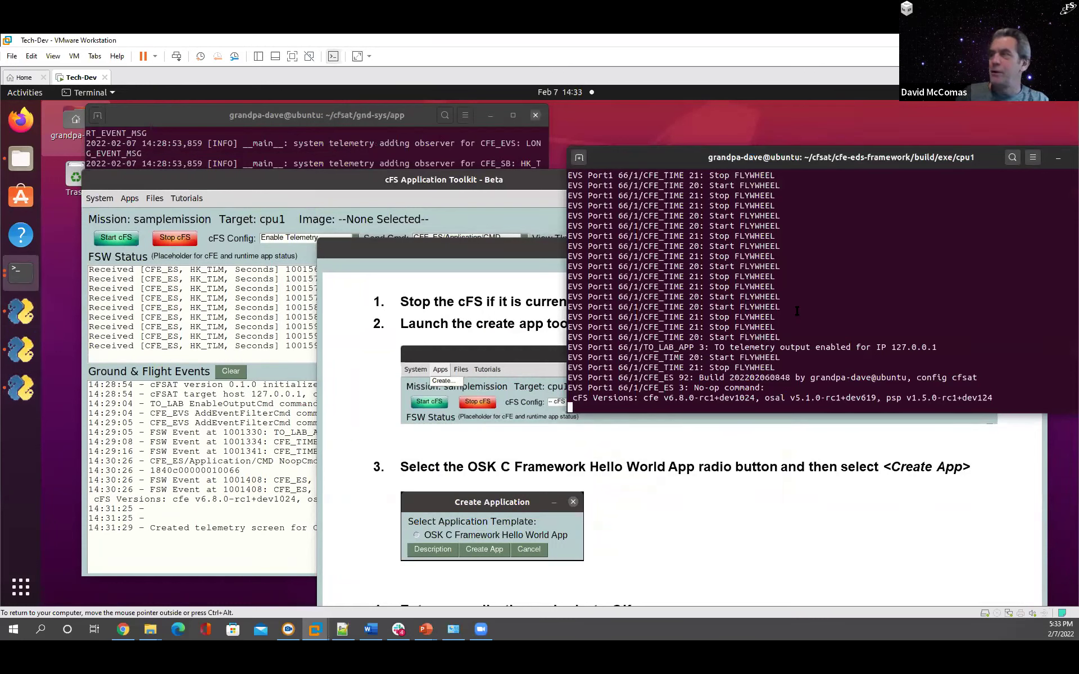
pyautogui.hotkey('ctrl', 'c')
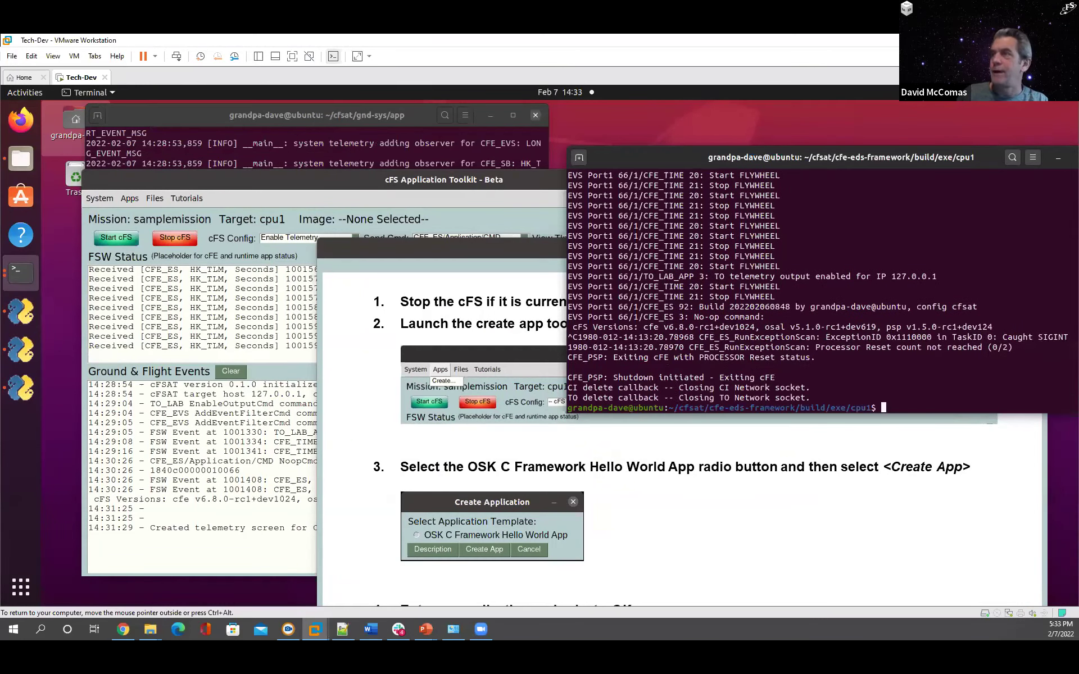
# Step: Reread slide 2 of the Hello World lesson and try to launch the create app tool from the toolkit
pyautogui.click(498, 242)
pyautogui.moveTo(499, 239); pyautogui.dragTo(525, 155)
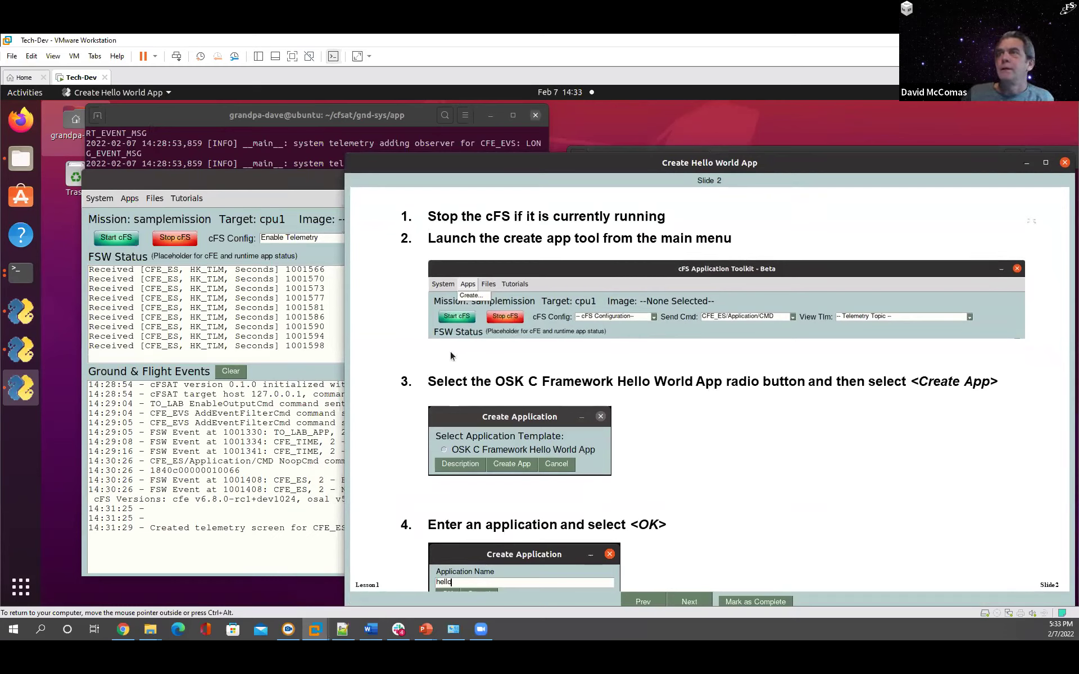
pyautogui.click(251, 187)
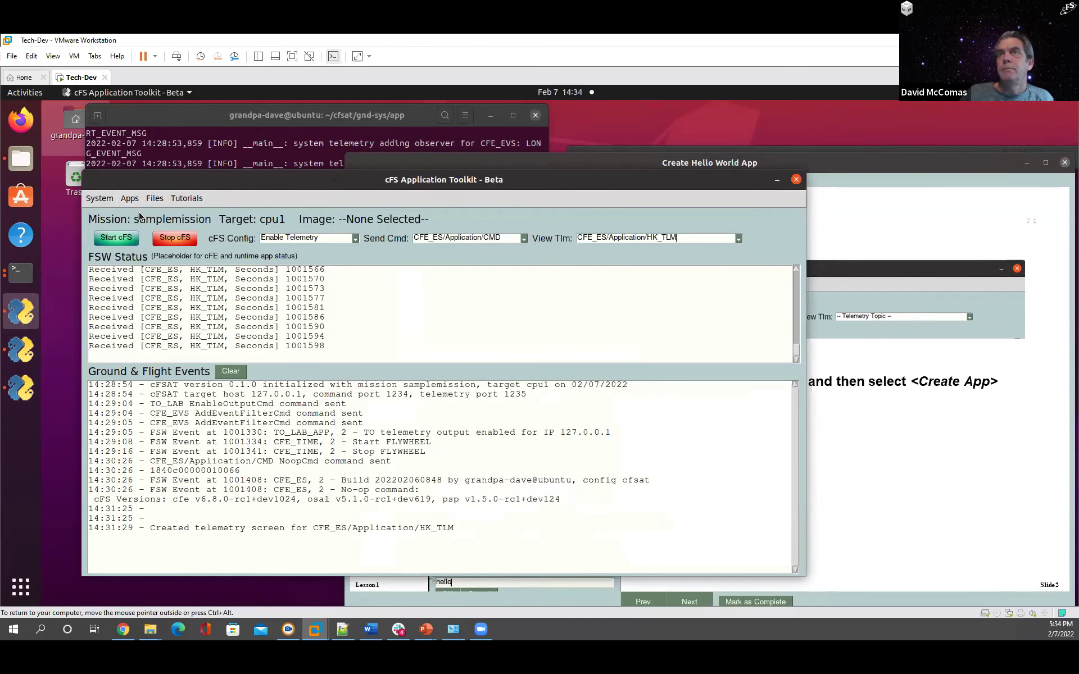
pyautogui.moveTo(344, 185); pyautogui.dragTo(515, 139)
pyautogui.click(300, 152)
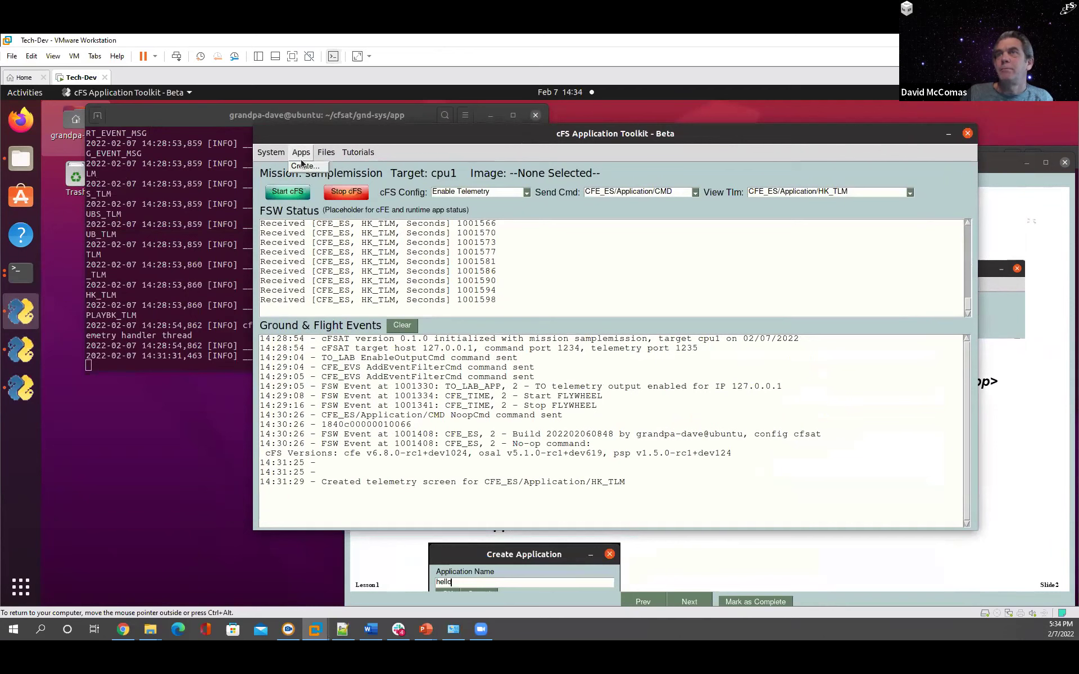
pyautogui.click(303, 166)
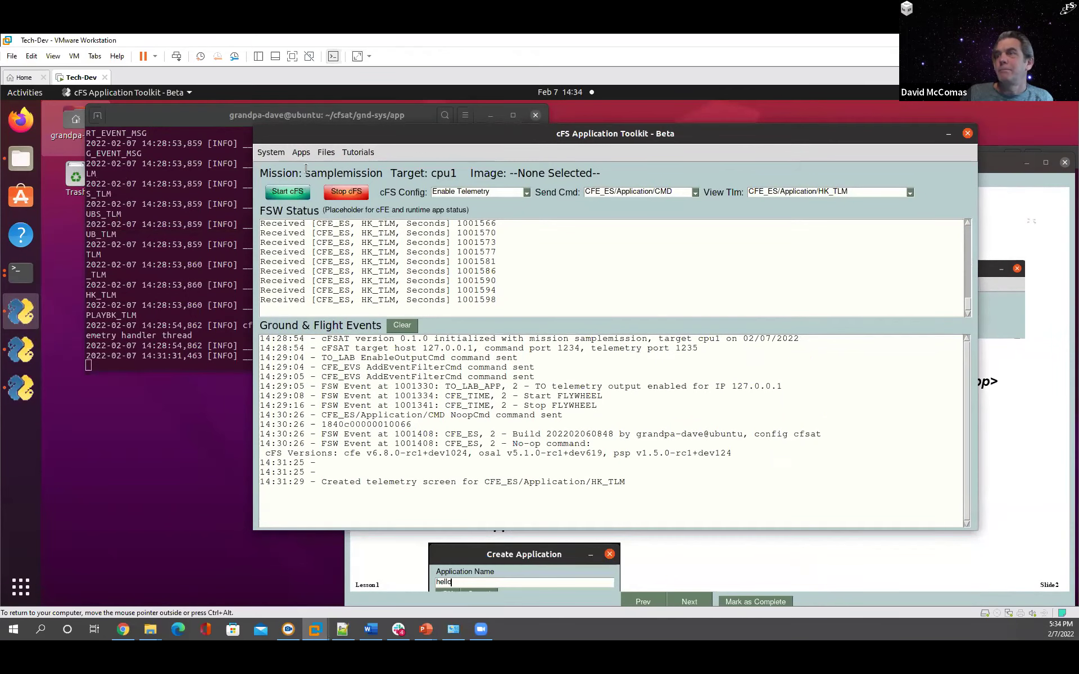
pyautogui.click(741, 555)
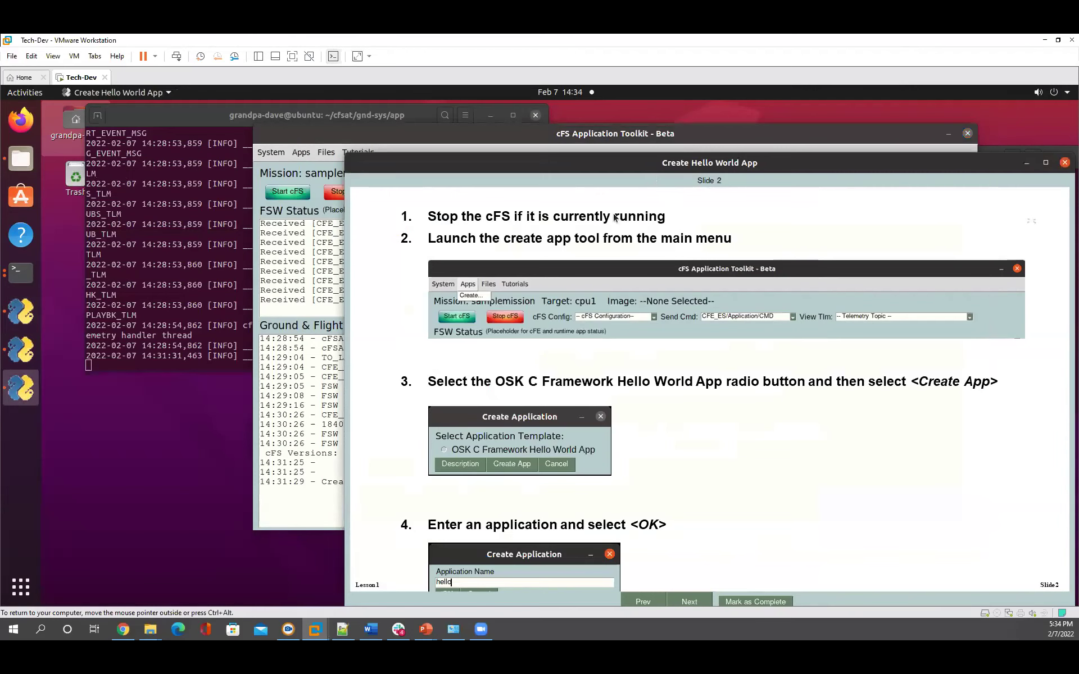
# Step: Close the Create Hello World App slides and lesson dialog, and bring up the toolkit's Create Application tool
pyautogui.moveTo(638, 164); pyautogui.dragTo(480, 141)
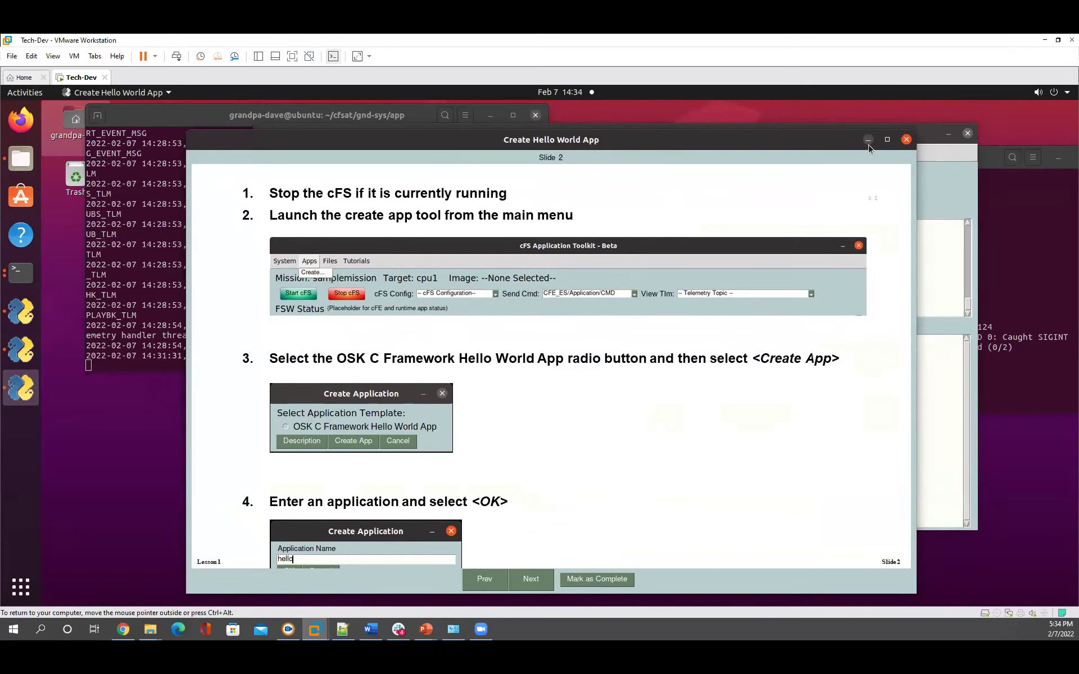
pyautogui.click(906, 140)
pyautogui.moveTo(868, 136); pyautogui.dragTo(798, 170)
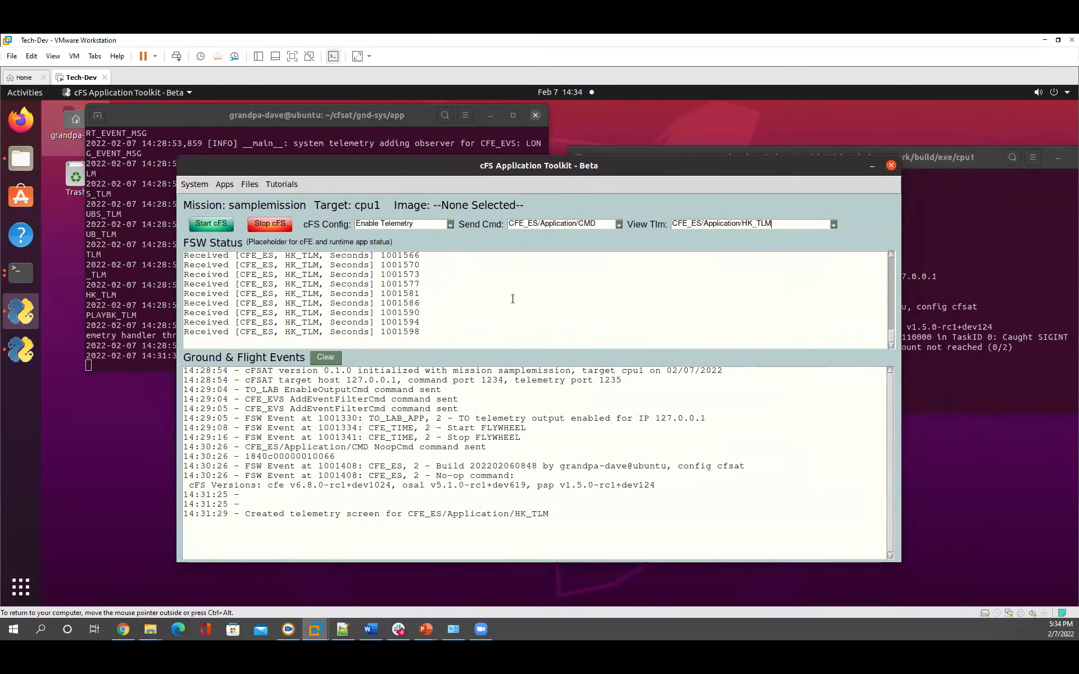
pyautogui.click(229, 184)
pyautogui.click(230, 198)
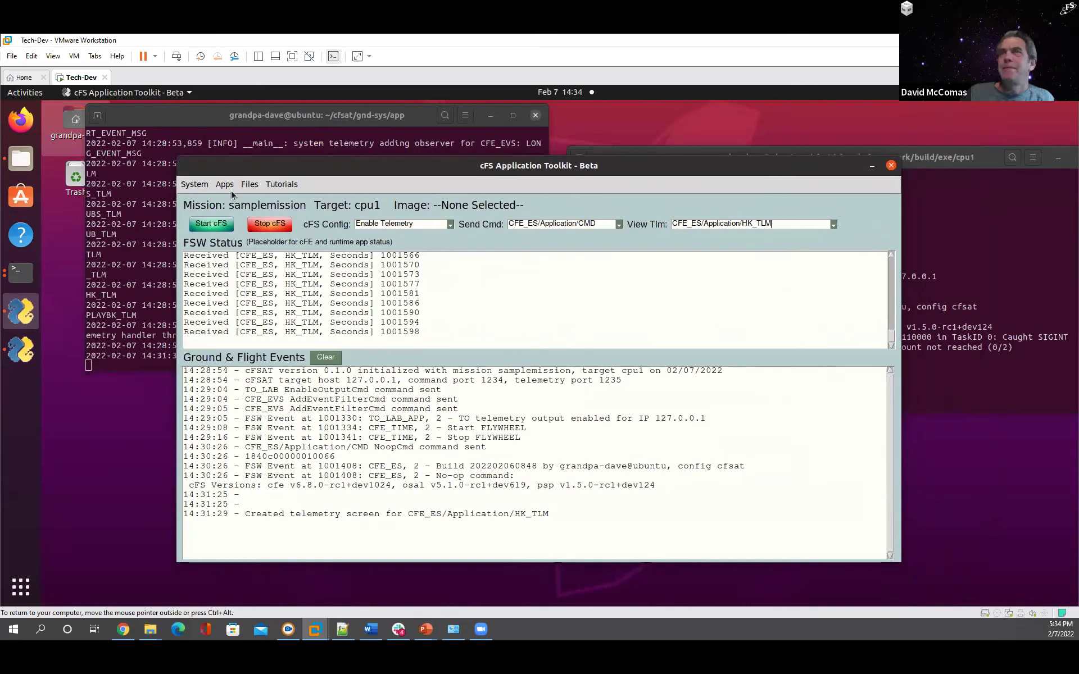
pyautogui.click(281, 185)
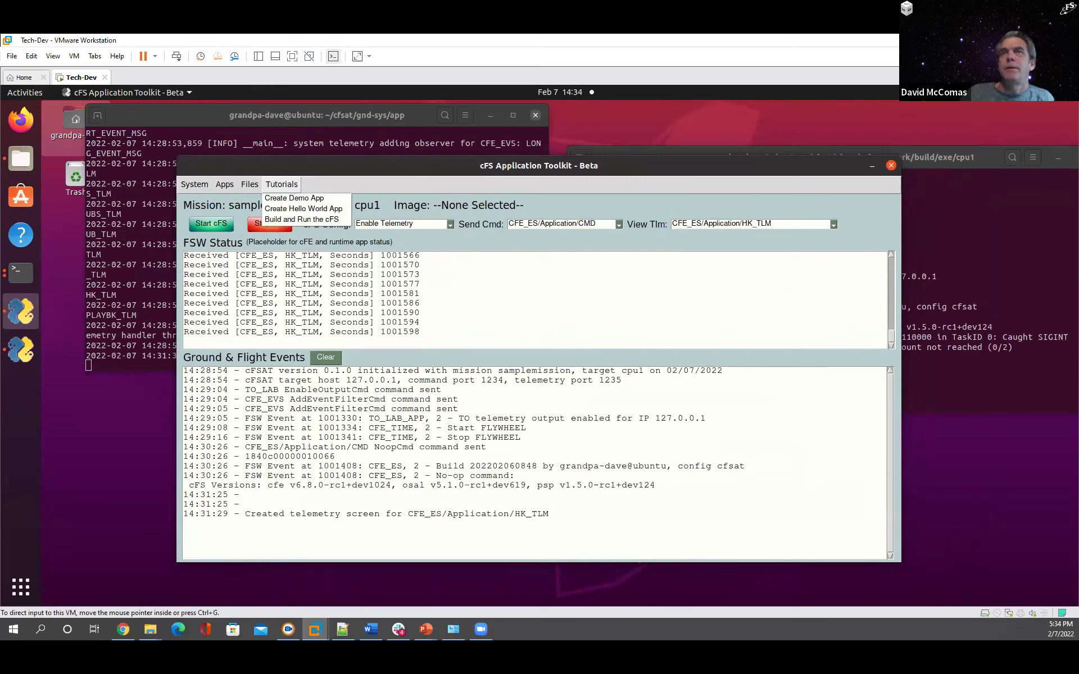
pyautogui.click(31, 351)
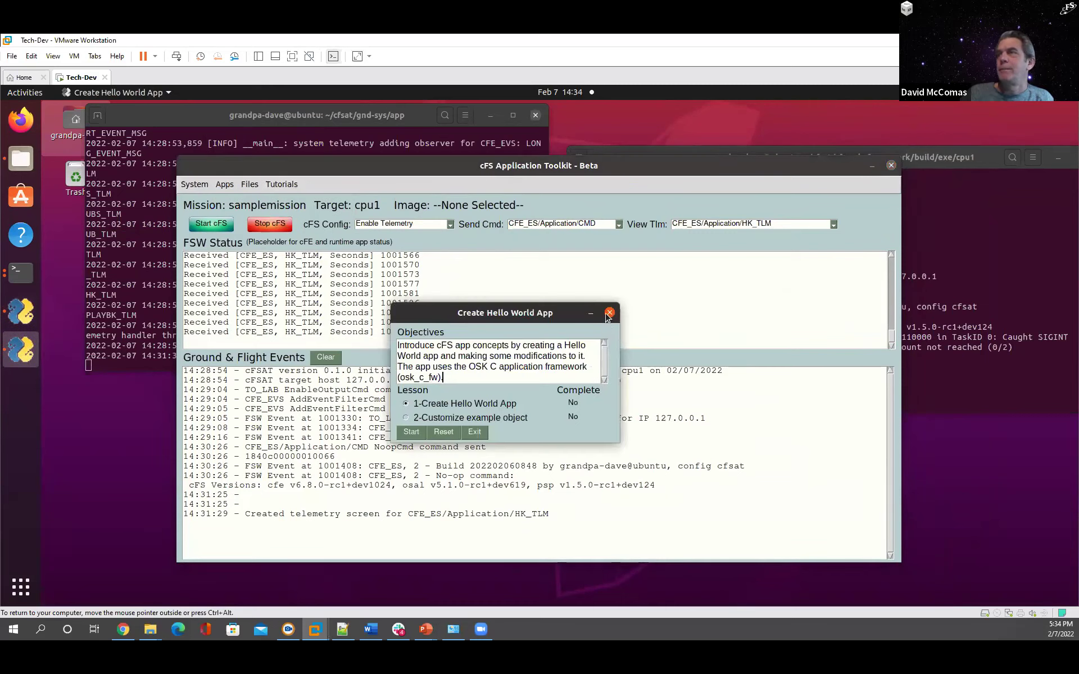
pyautogui.click(609, 313)
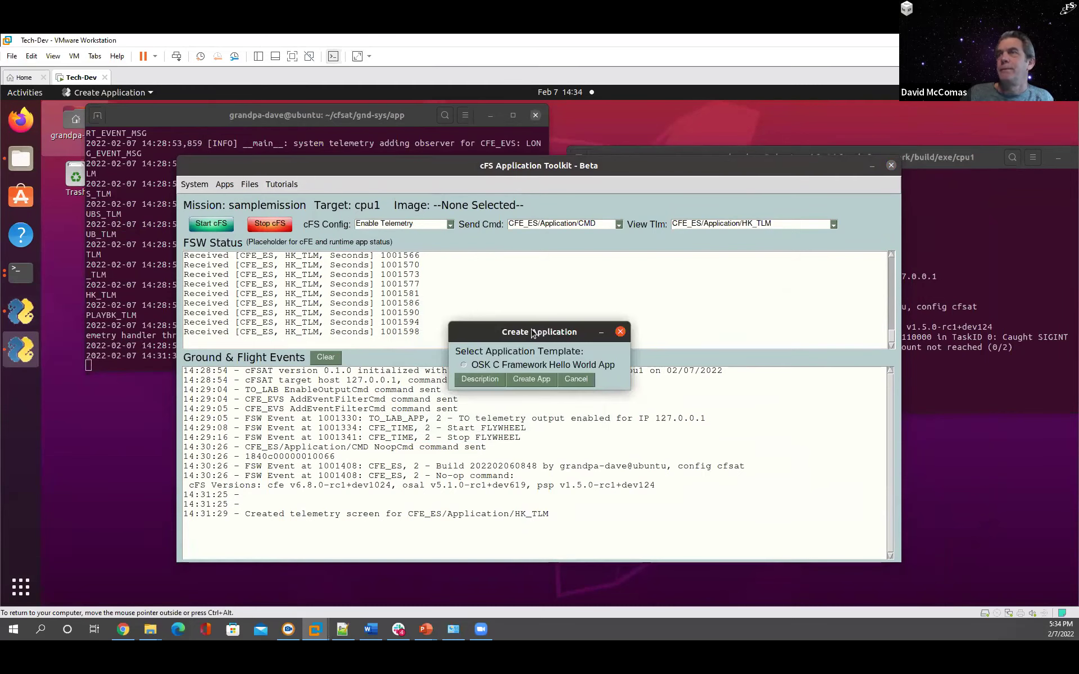
# Step: Choose the OSK C Framework Hello World App template and view its description
pyautogui.moveTo(533, 333); pyautogui.dragTo(509, 288)
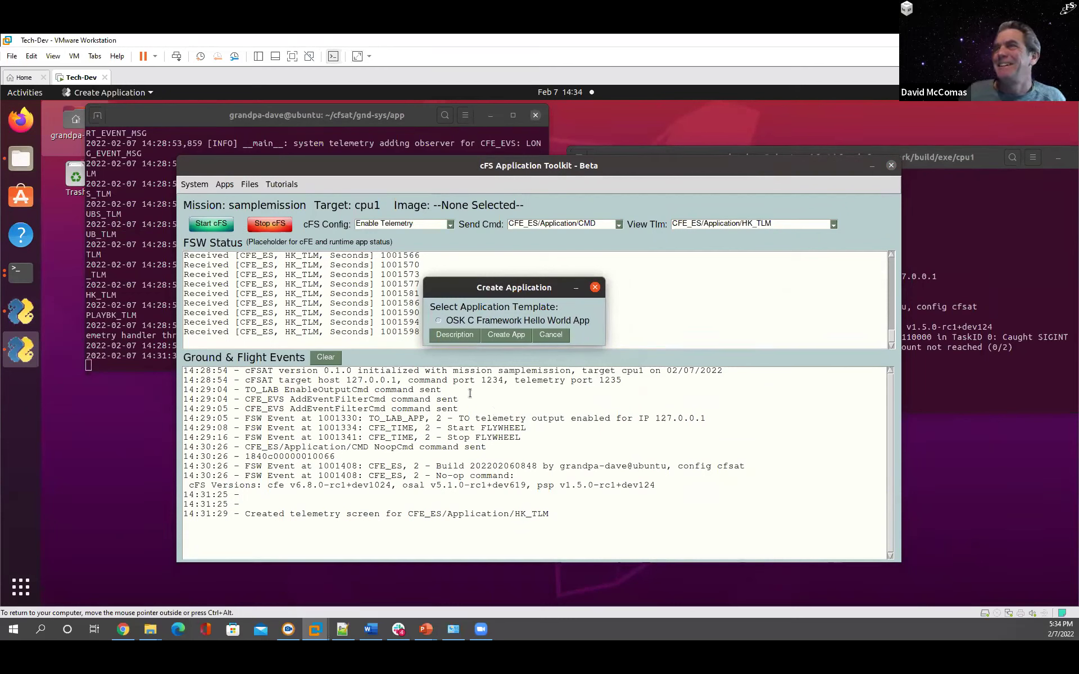
pyautogui.click(439, 321)
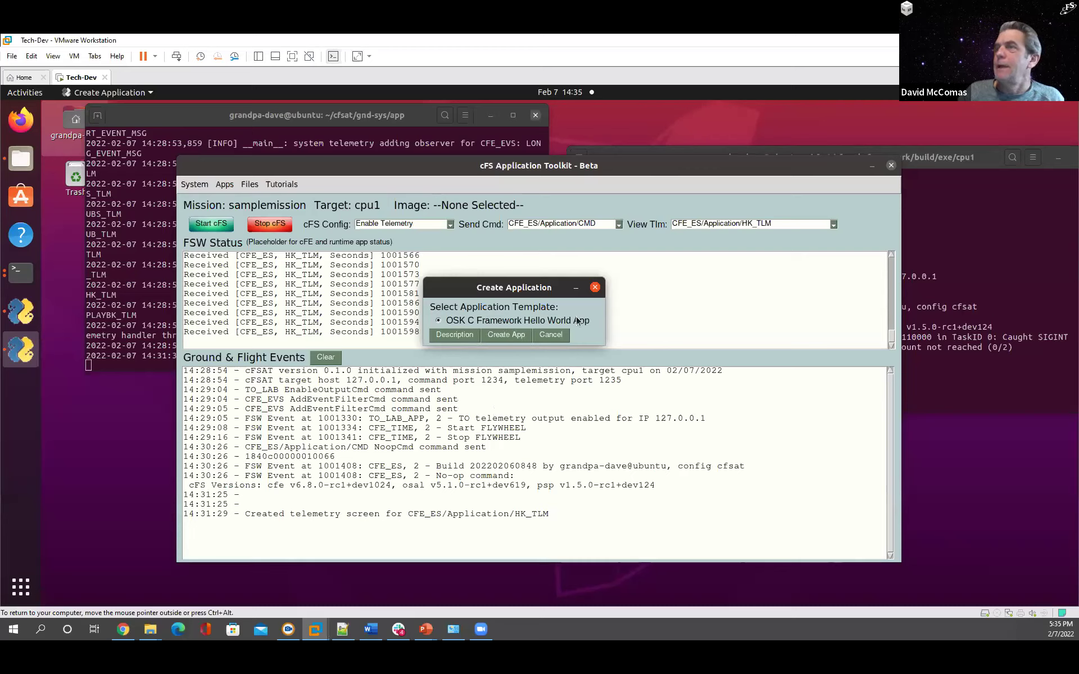
pyautogui.click(457, 334)
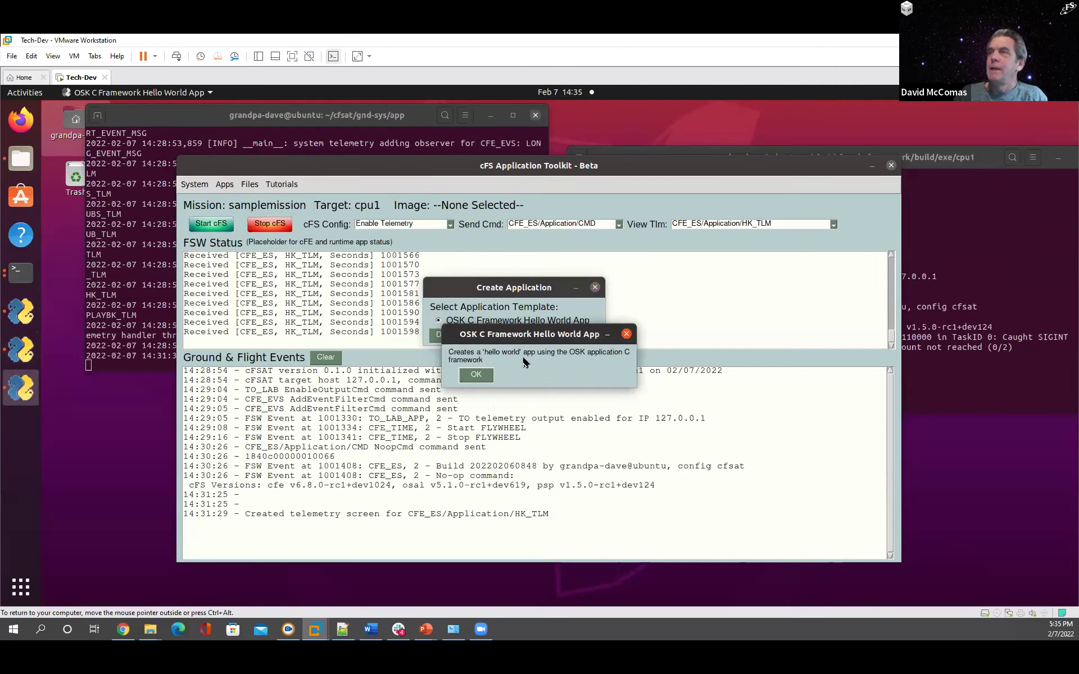
pyautogui.click(477, 379)
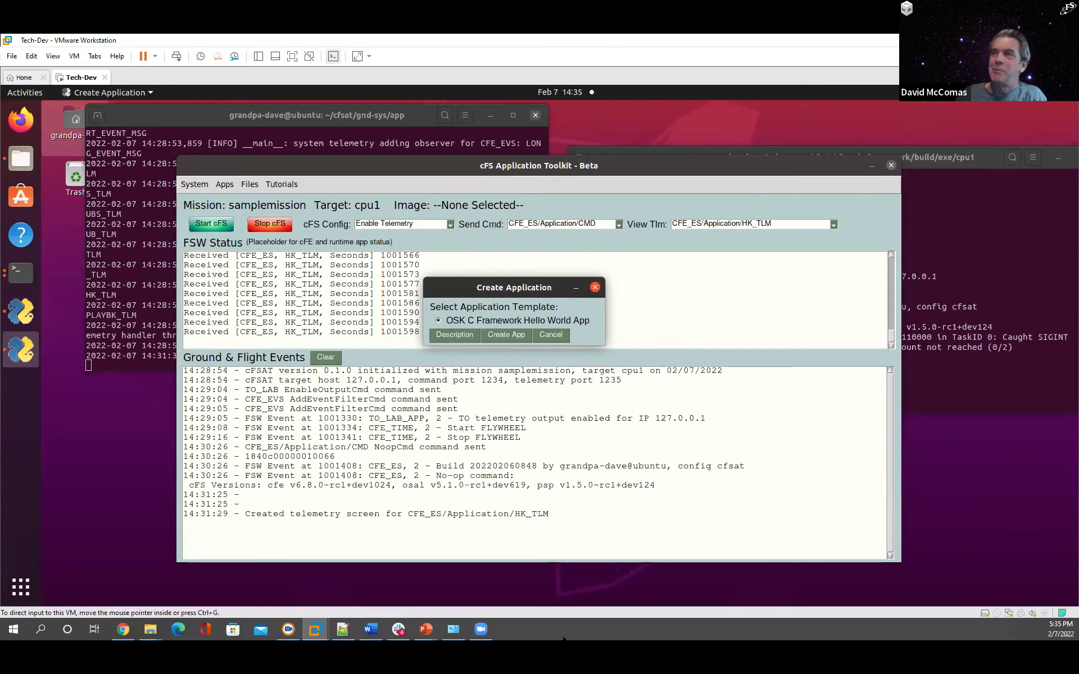
# Step: Create an application named hello from the selected Hello World template
pyautogui.click(505, 336)
pyautogui.click(494, 363)
pyautogui.write('hello')
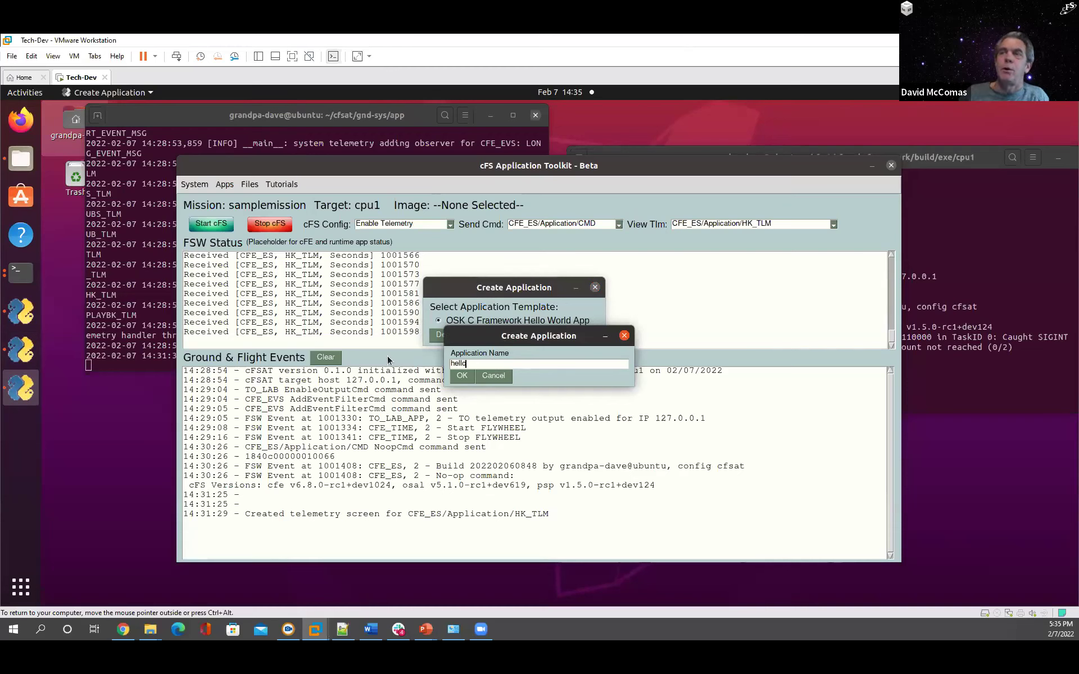
pyautogui.click(462, 376)
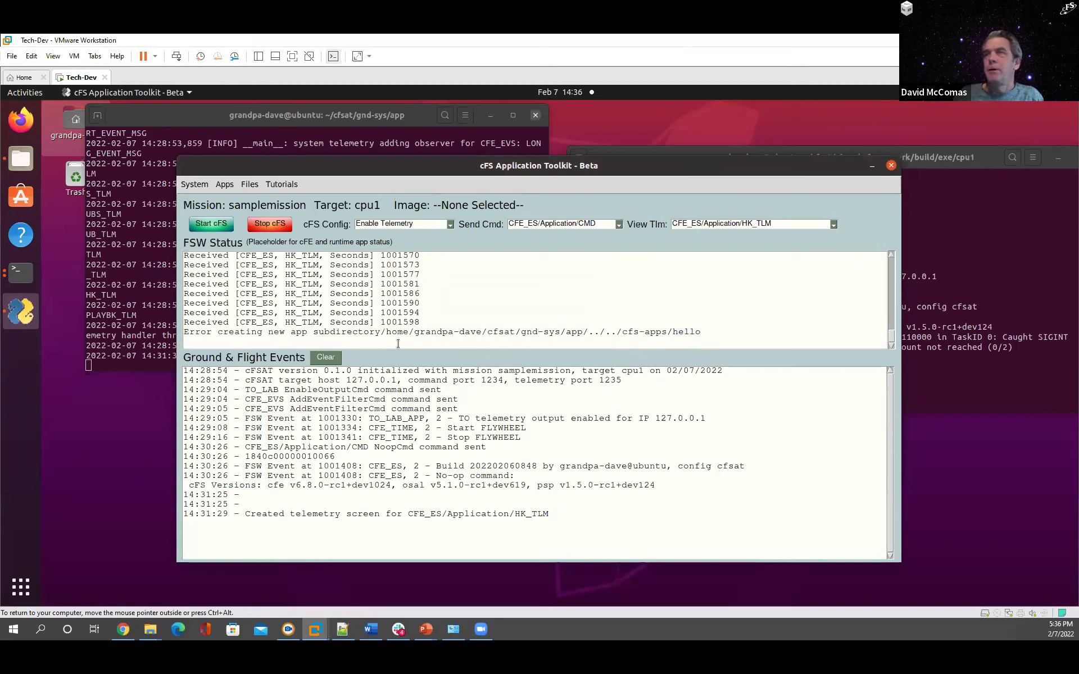
pyautogui.click(572, 332)
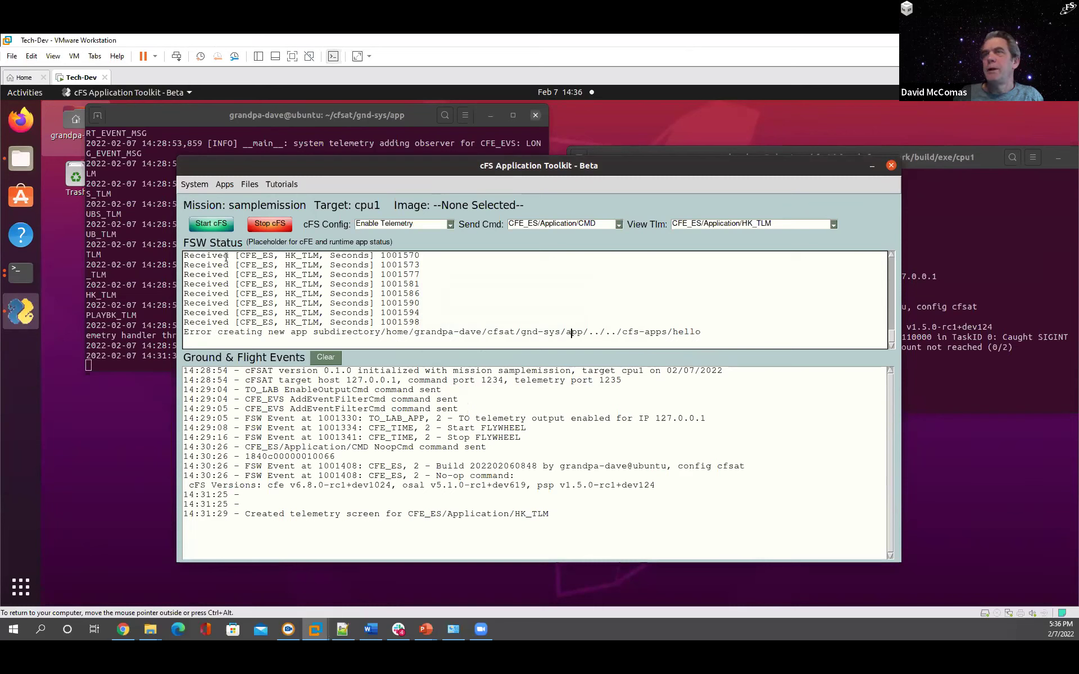
# Step: Create the hello app again from the OSK C Framework Hello World template, overwriting its existing directory, and review the FSW Status messages
pyautogui.click(225, 184)
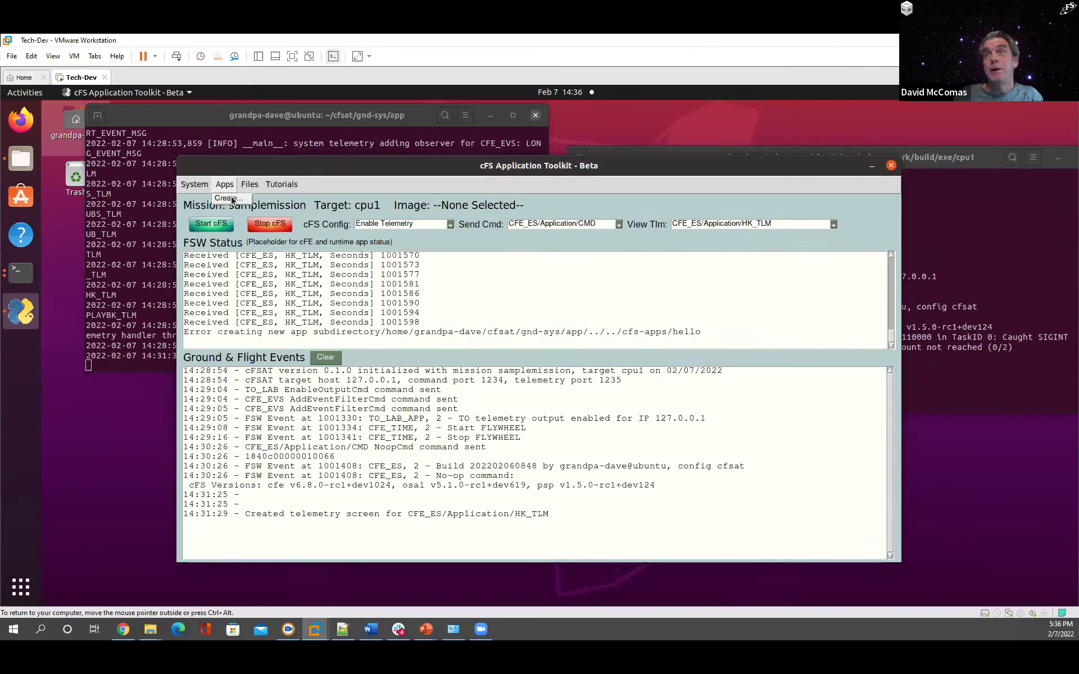
pyautogui.click(229, 199)
pyautogui.click(463, 365)
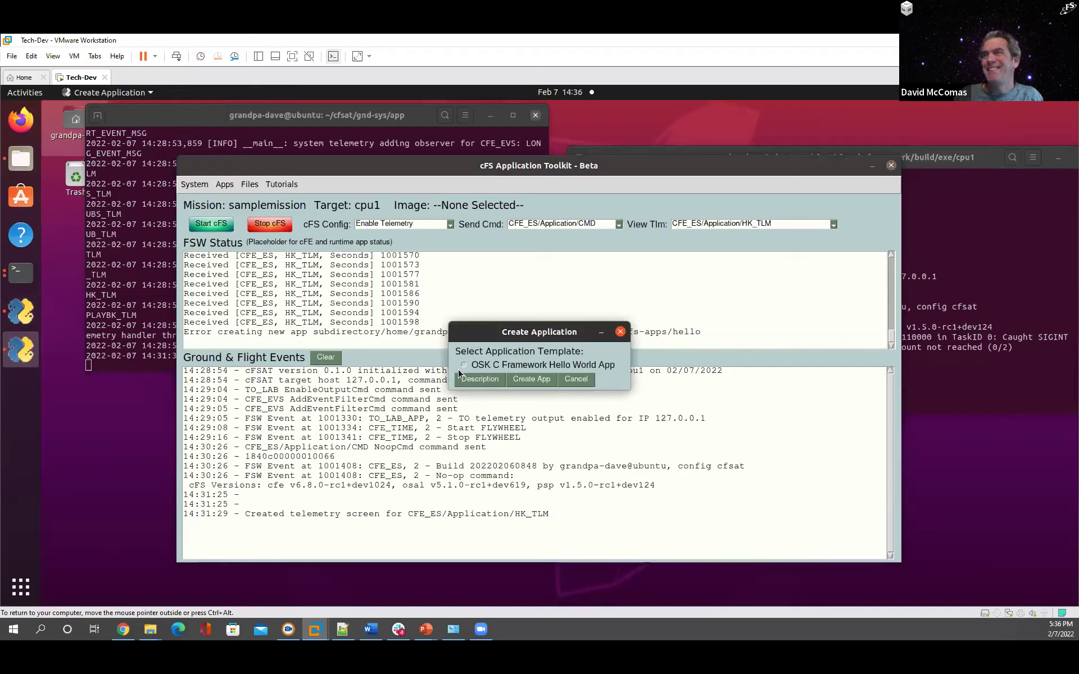
pyautogui.click(533, 381)
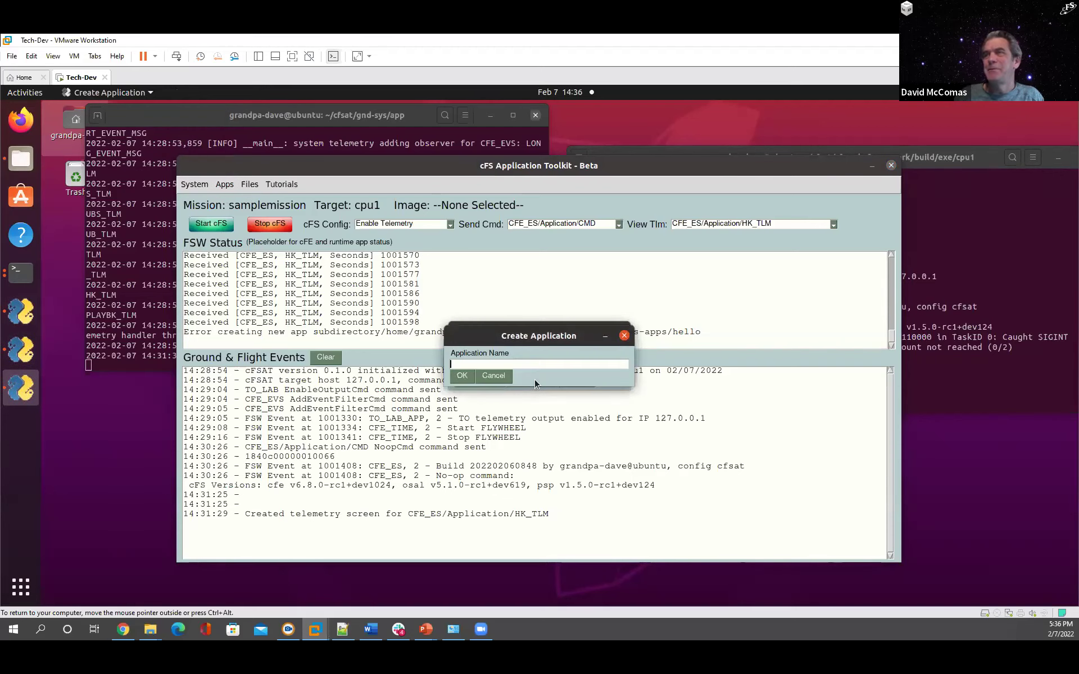
pyautogui.write('hello')
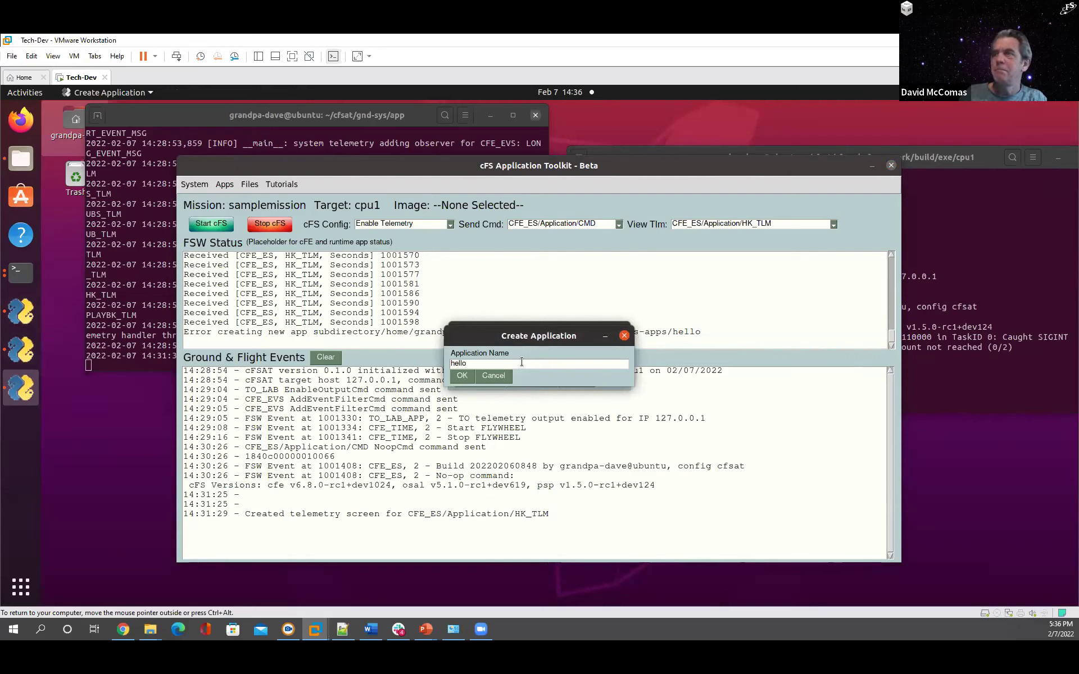
pyautogui.click(465, 376)
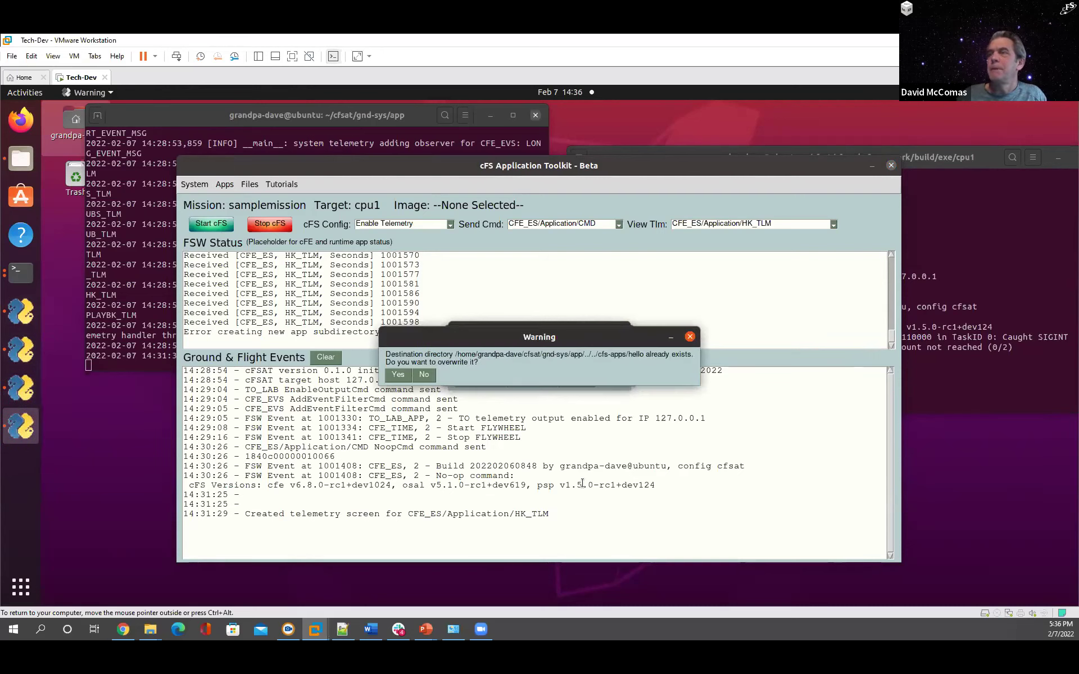
pyautogui.click(390, 376)
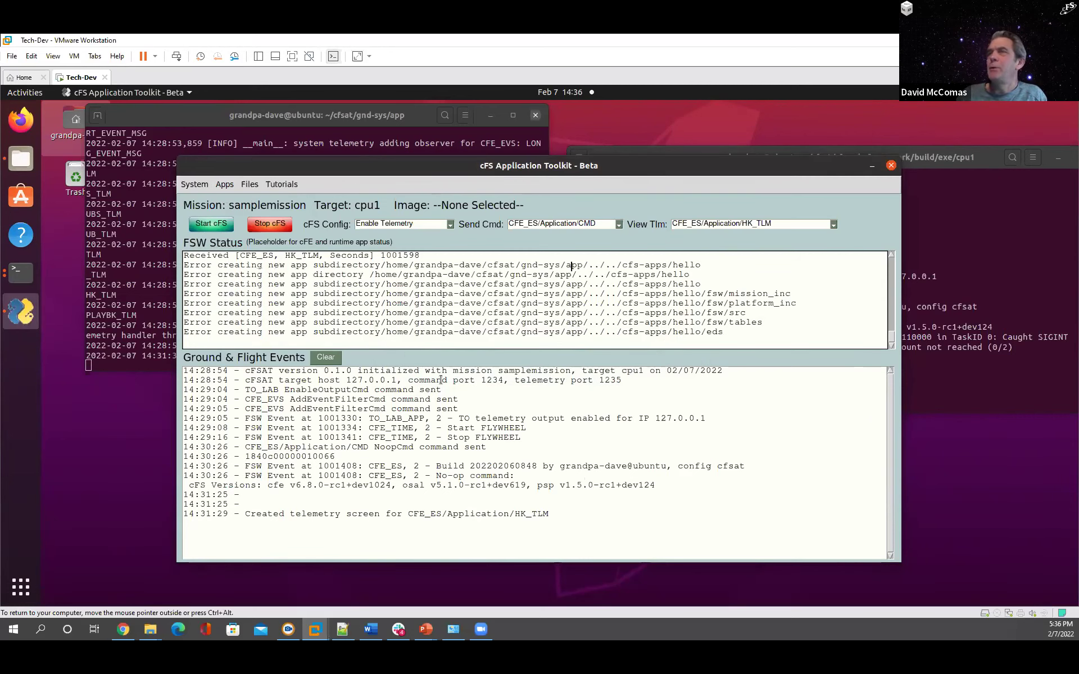
pyautogui.scroll(2, 522, 324)
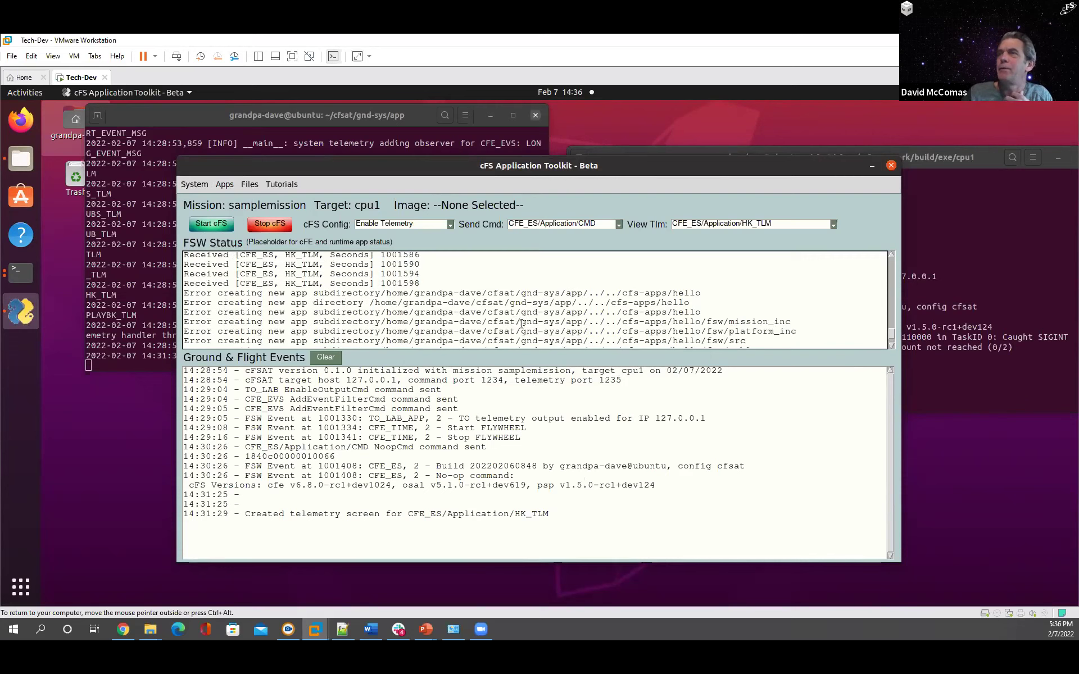
pyautogui.scroll(4, 523, 324)
pyautogui.scroll(-5, 516, 303)
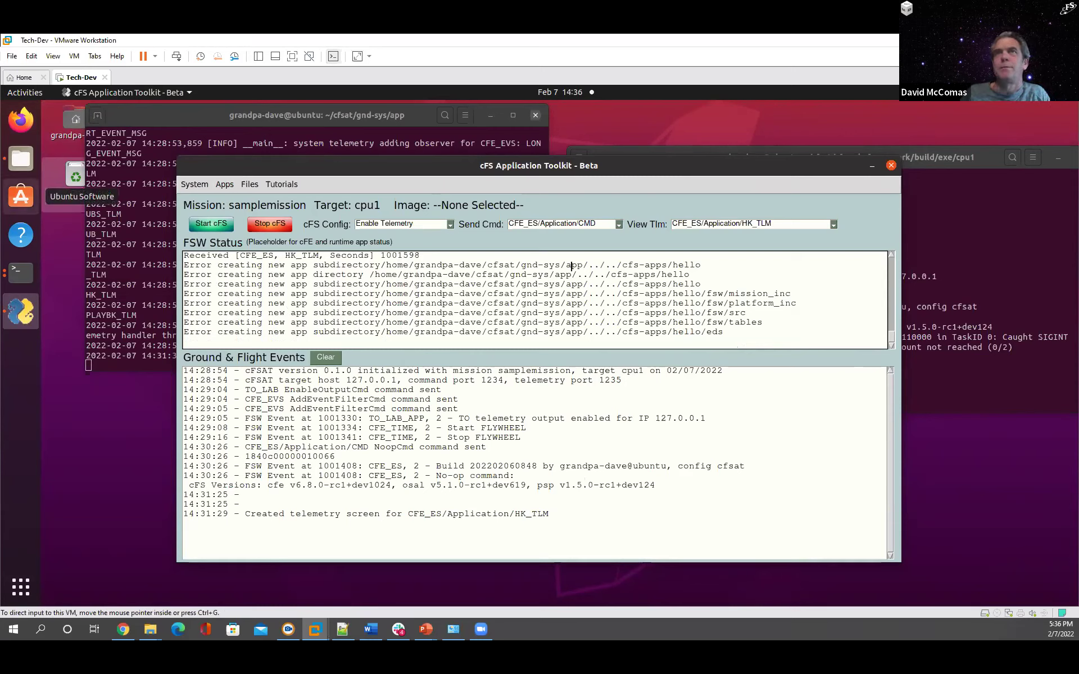
# Step: Switch to the Files window and browse to the fsw folder of the hello app under cfsat/cfs-apps
pyautogui.click(20, 158)
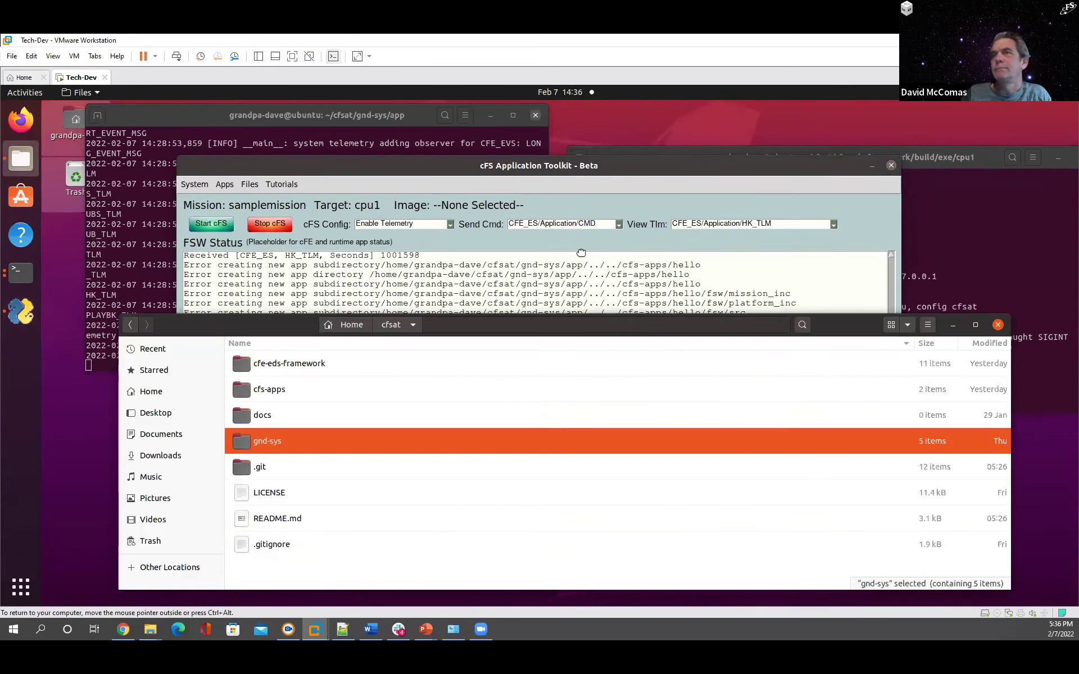
pyautogui.moveTo(569, 328); pyautogui.dragTo(577, 225)
pyautogui.doubleClick(298, 283)
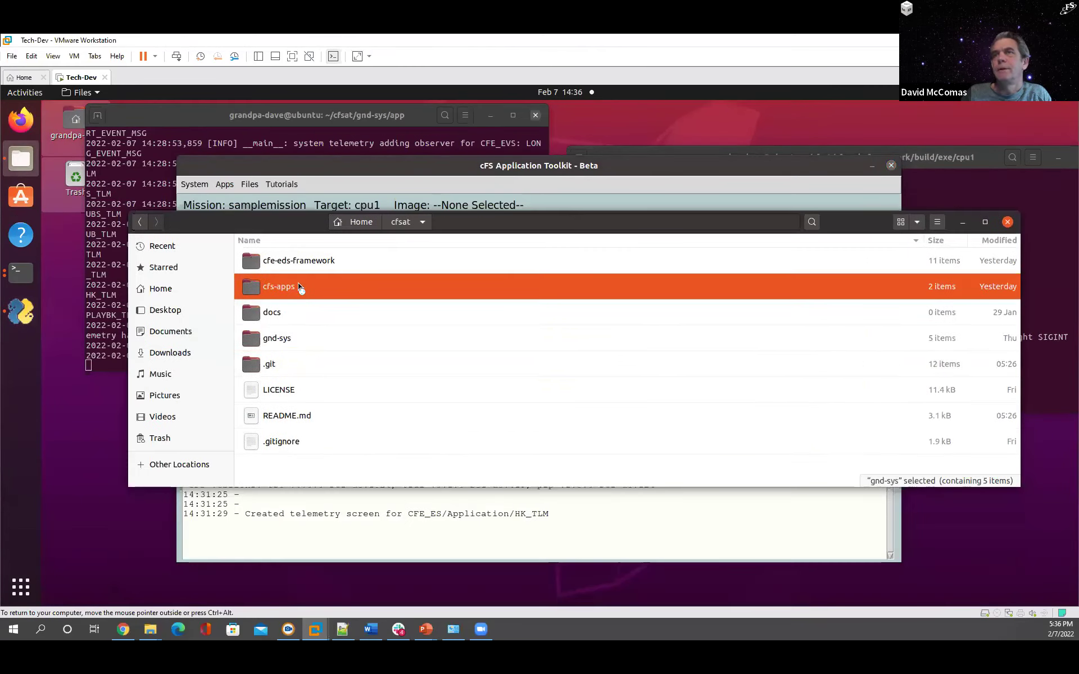
pyautogui.doubleClick(264, 260)
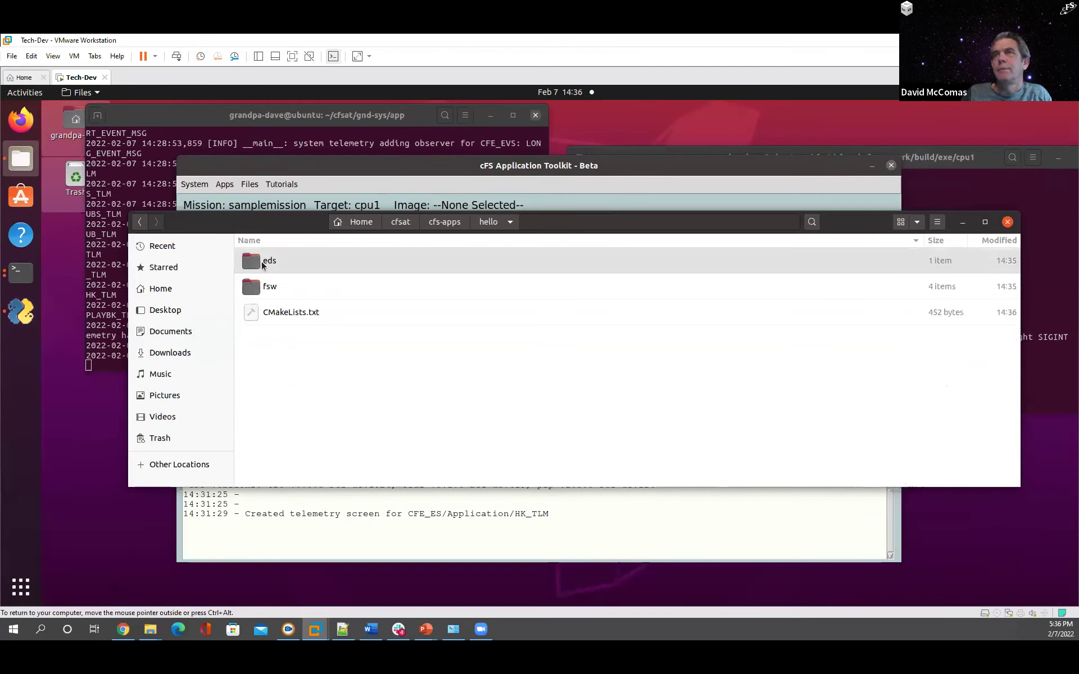
pyautogui.doubleClick(268, 291)
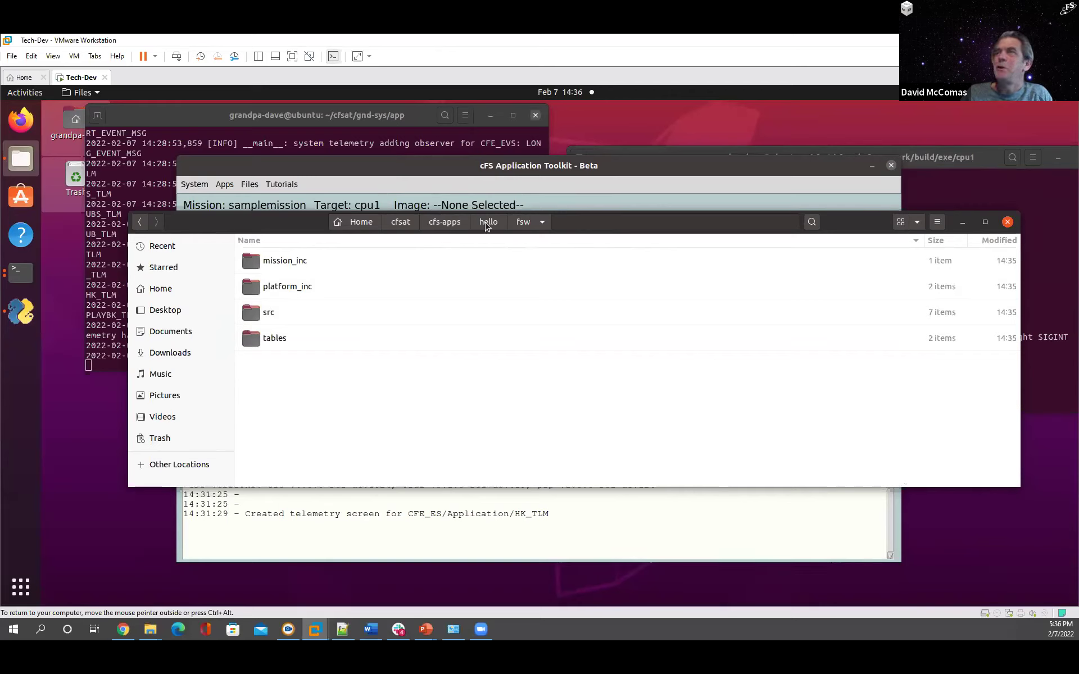
# Step: Look through the hello app's fsw subfolders, covering mission_inc, platform_inc and src
pyautogui.doubleClick(277, 260)
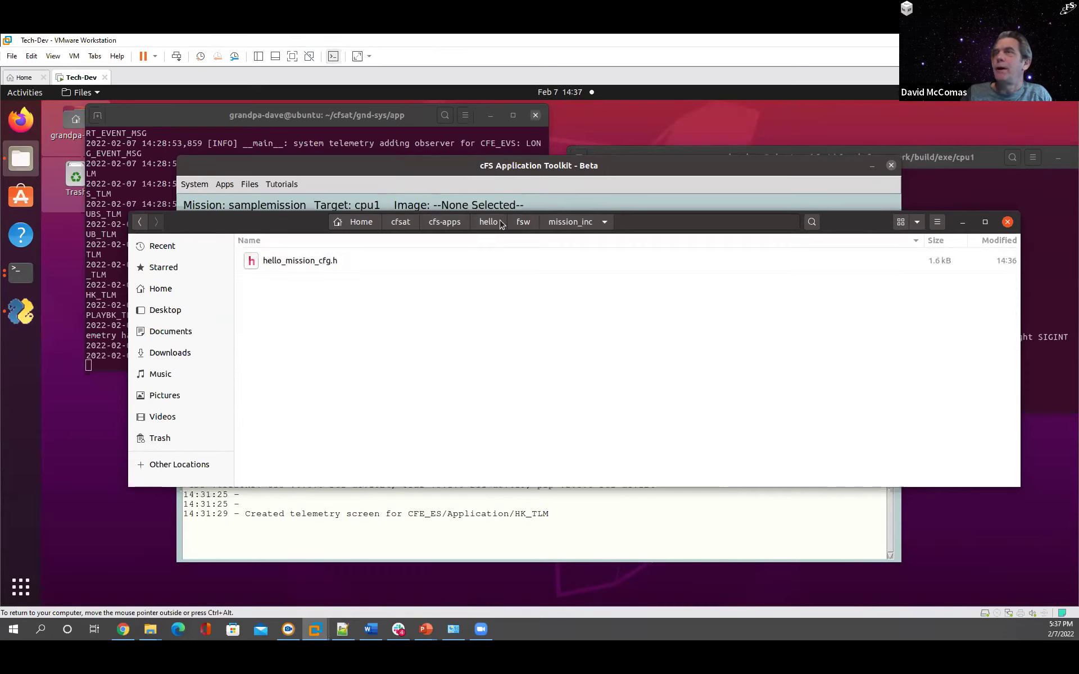
pyautogui.click(522, 225)
pyautogui.doubleClick(265, 285)
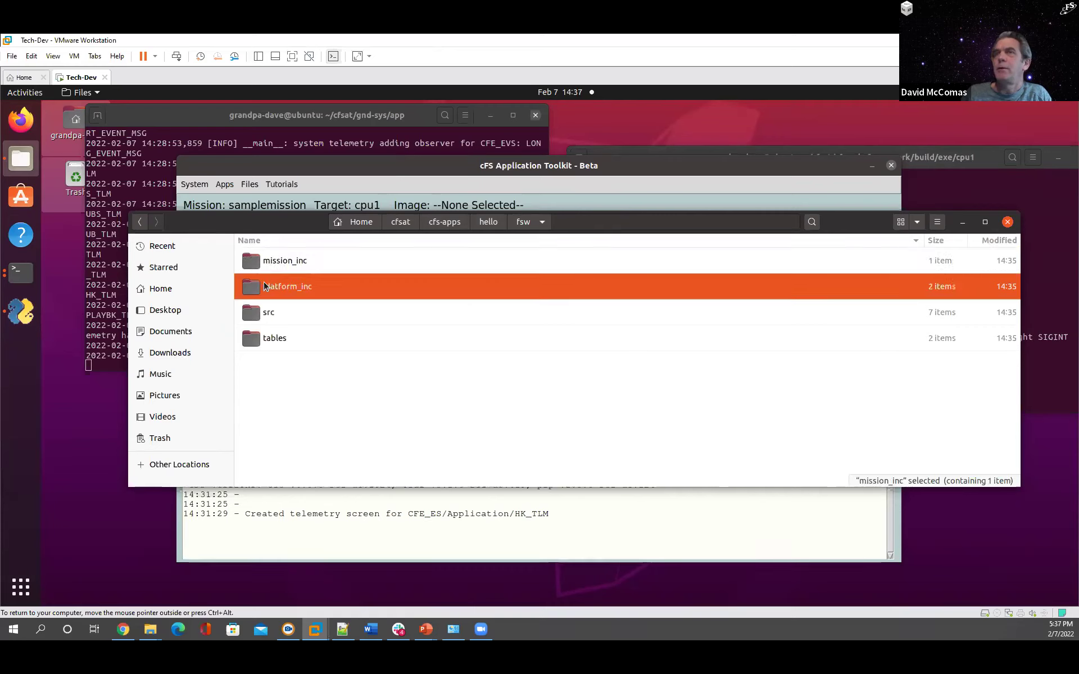
pyautogui.click(521, 222)
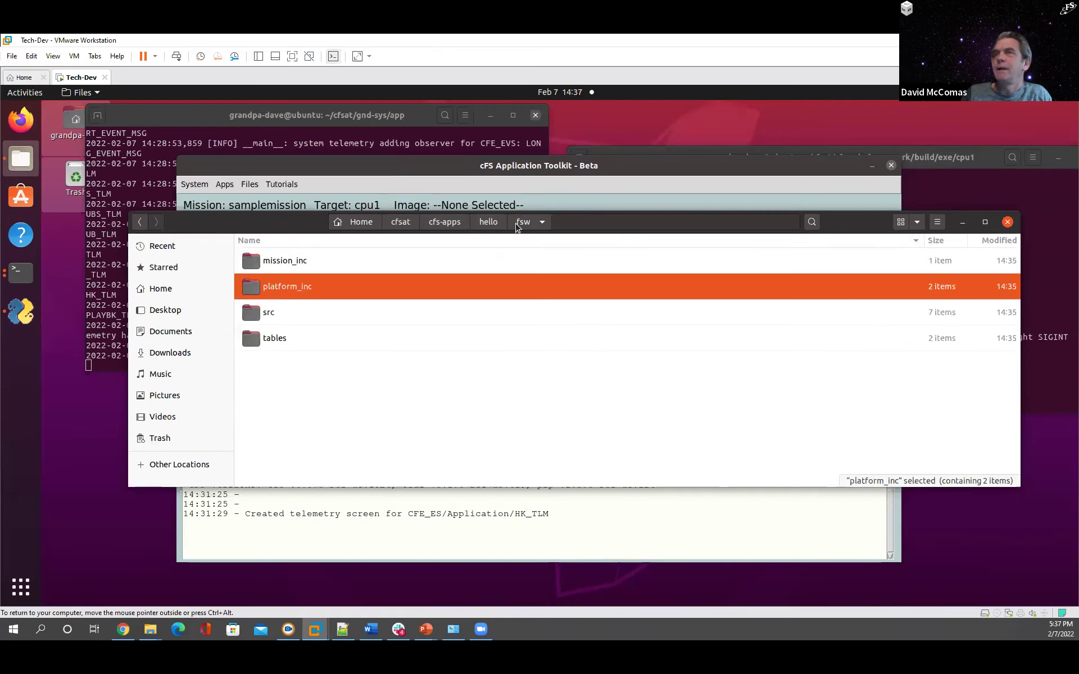
pyautogui.doubleClick(267, 314)
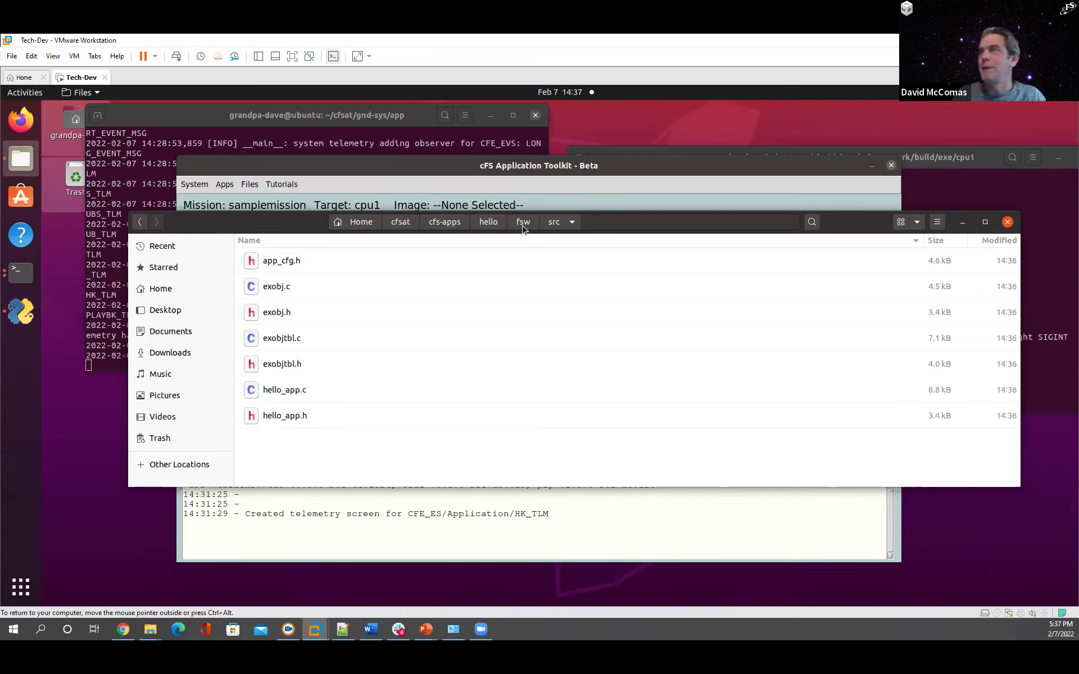
# Step: View the hello.xml data sheet in the app's eds folder in the text editor, read its data type definitions, and close it
pyautogui.click(489, 223)
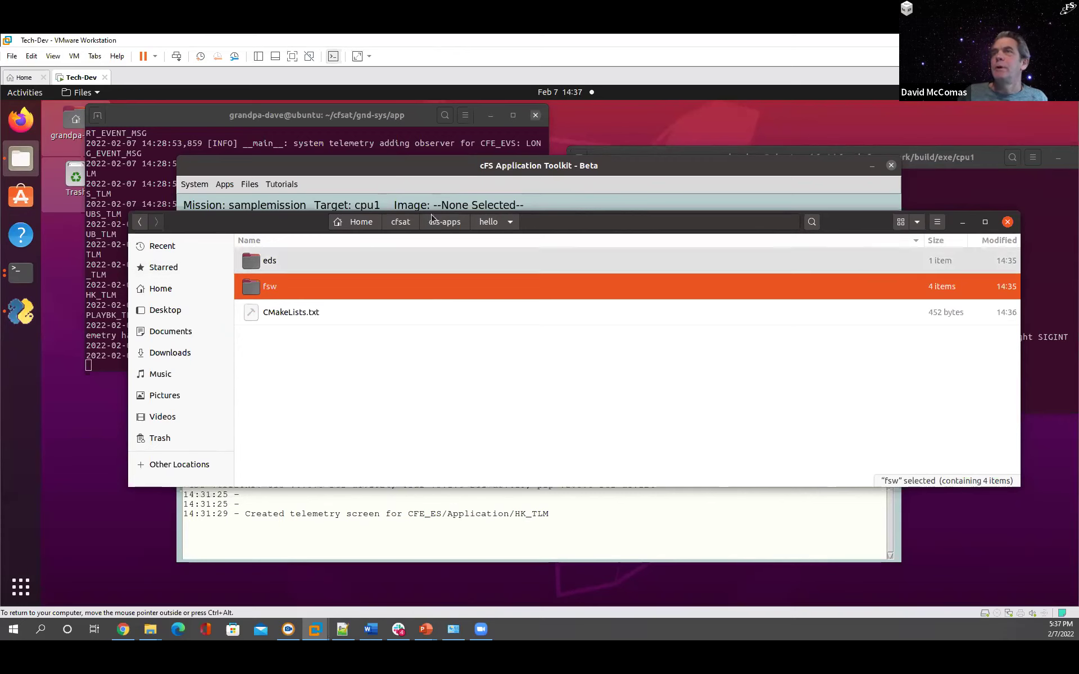
pyautogui.doubleClick(254, 260)
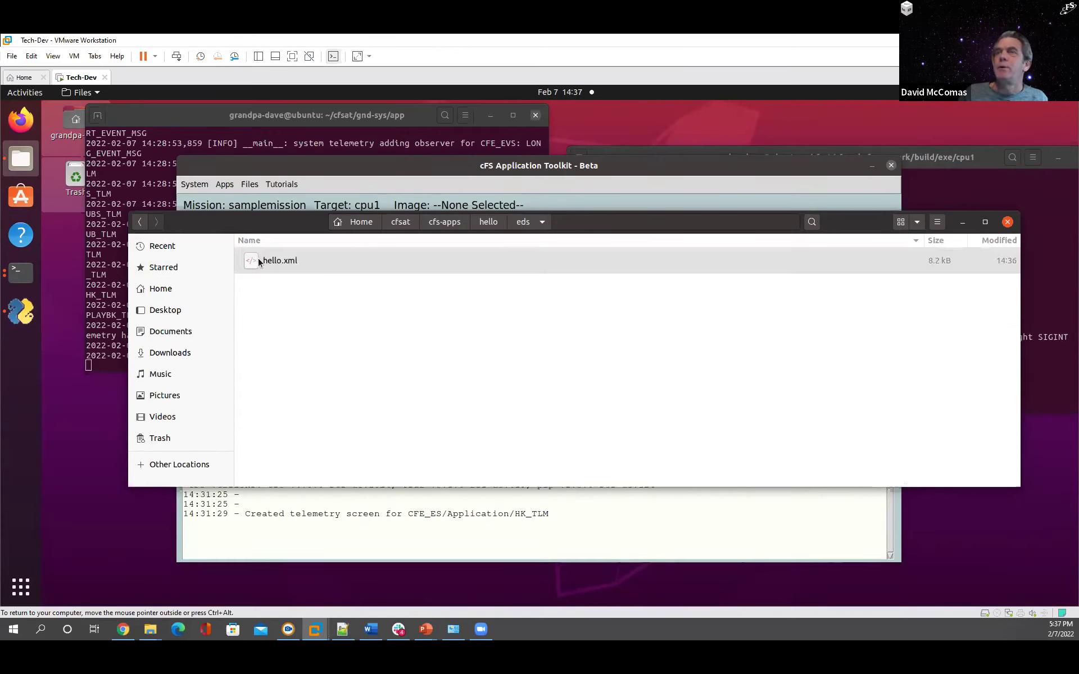
pyautogui.doubleClick(258, 261)
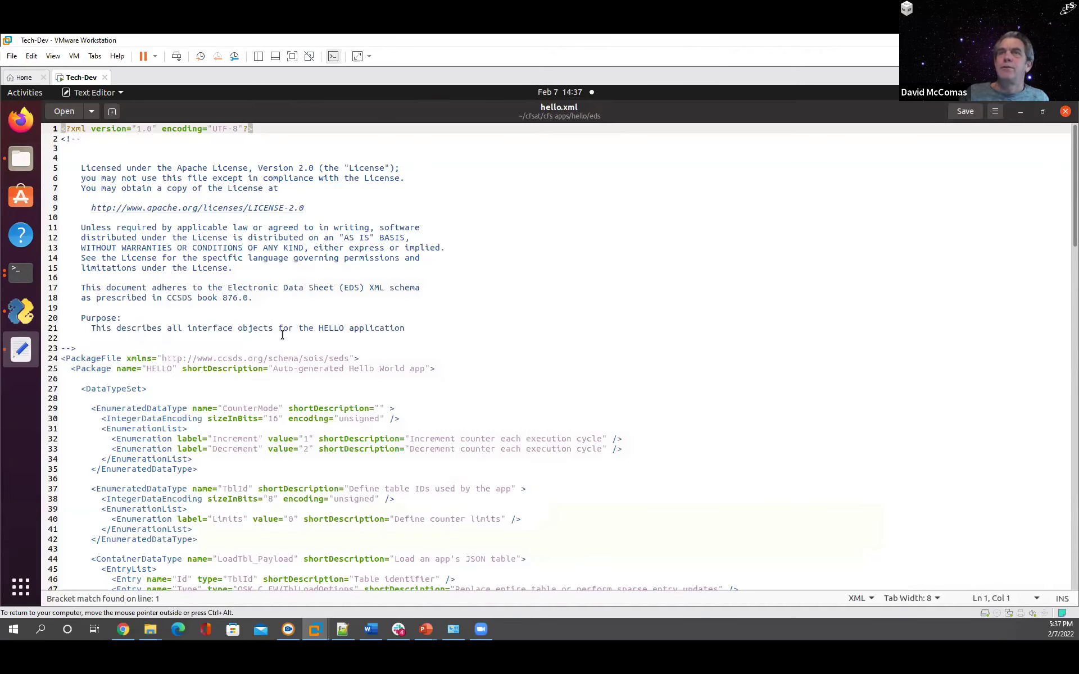
pyautogui.scroll(-5, 282, 335)
pyautogui.scroll(-2, 281, 335)
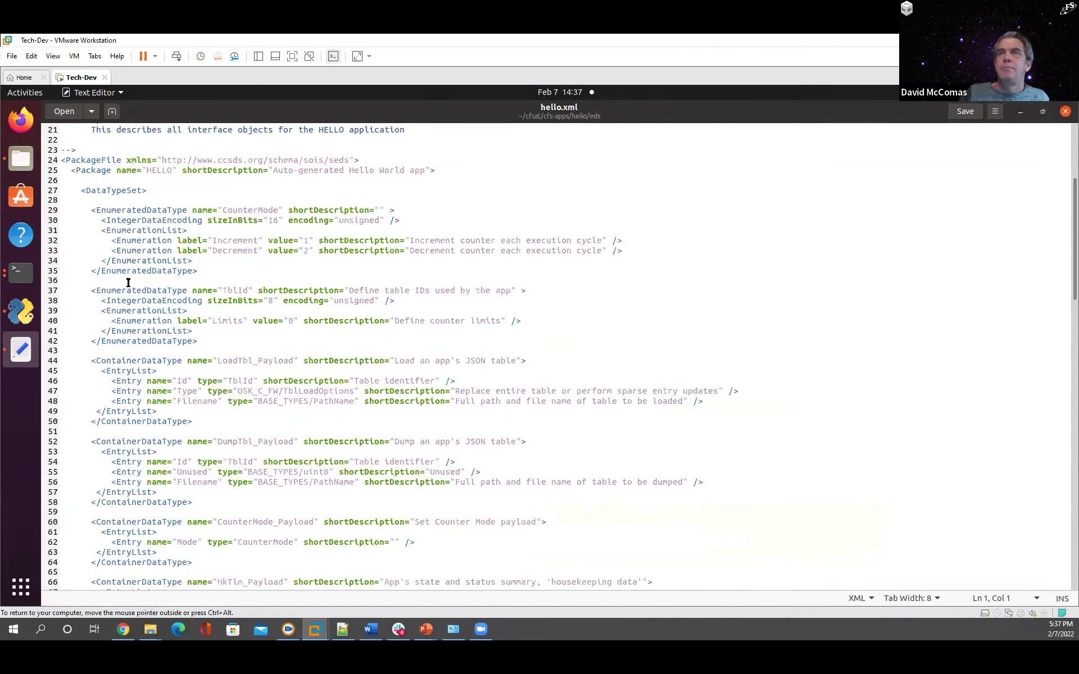
pyautogui.scroll(-2, 254, 200)
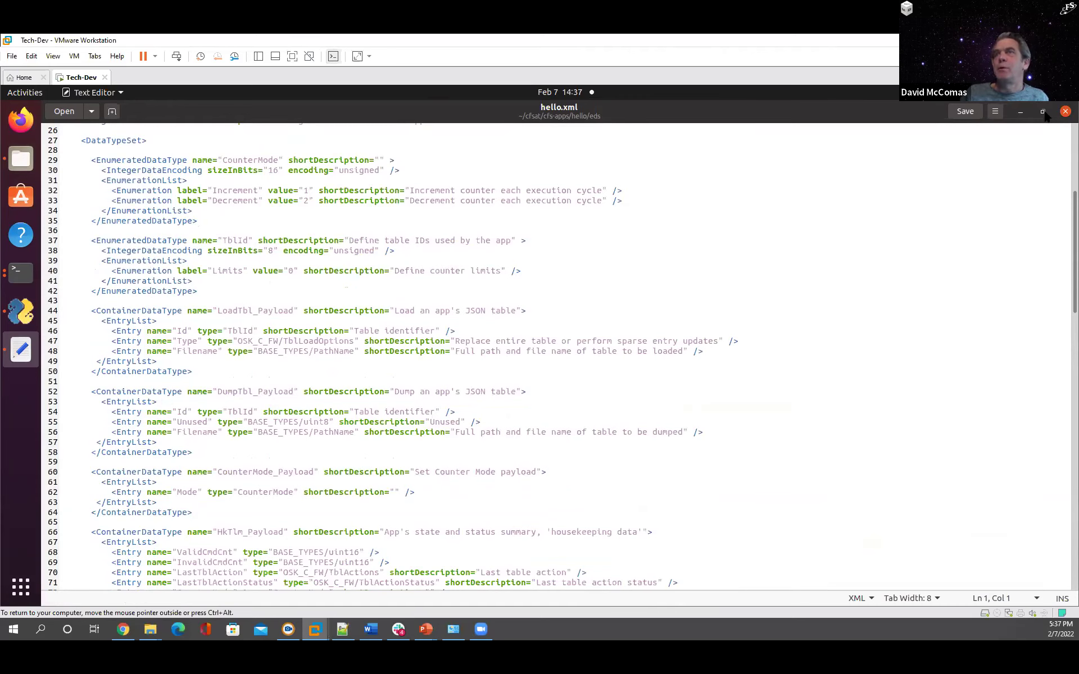
pyautogui.click(1065, 111)
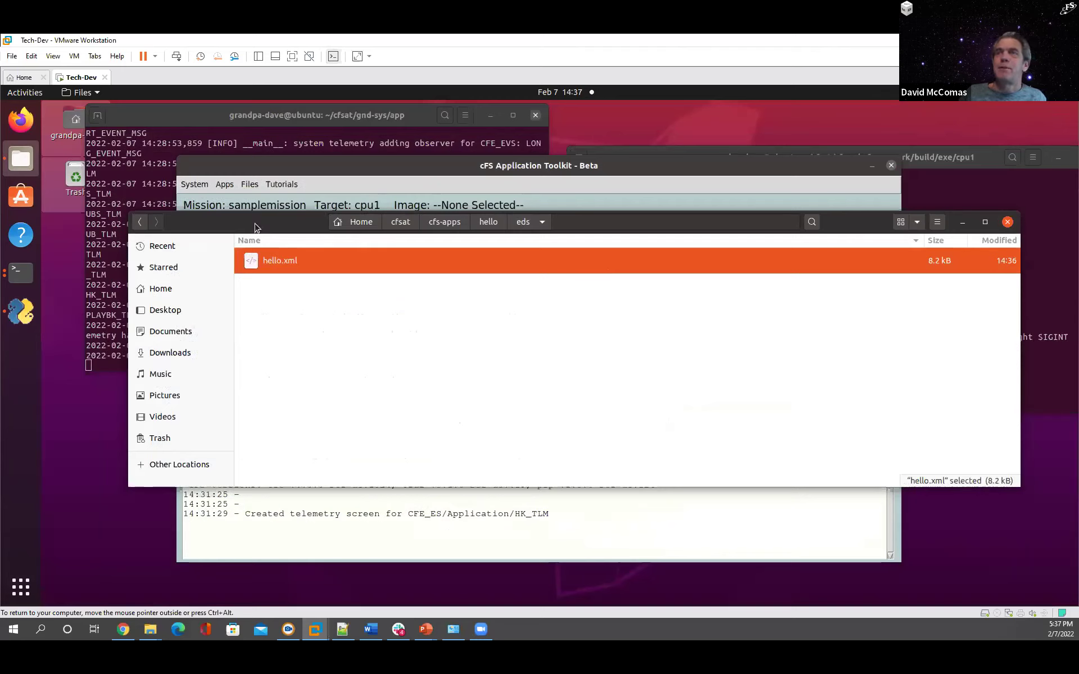
# Step: View the JSON files in the hello app's fsw/tables folder, and minimize the Files window
pyautogui.click(489, 222)
pyautogui.click(267, 288)
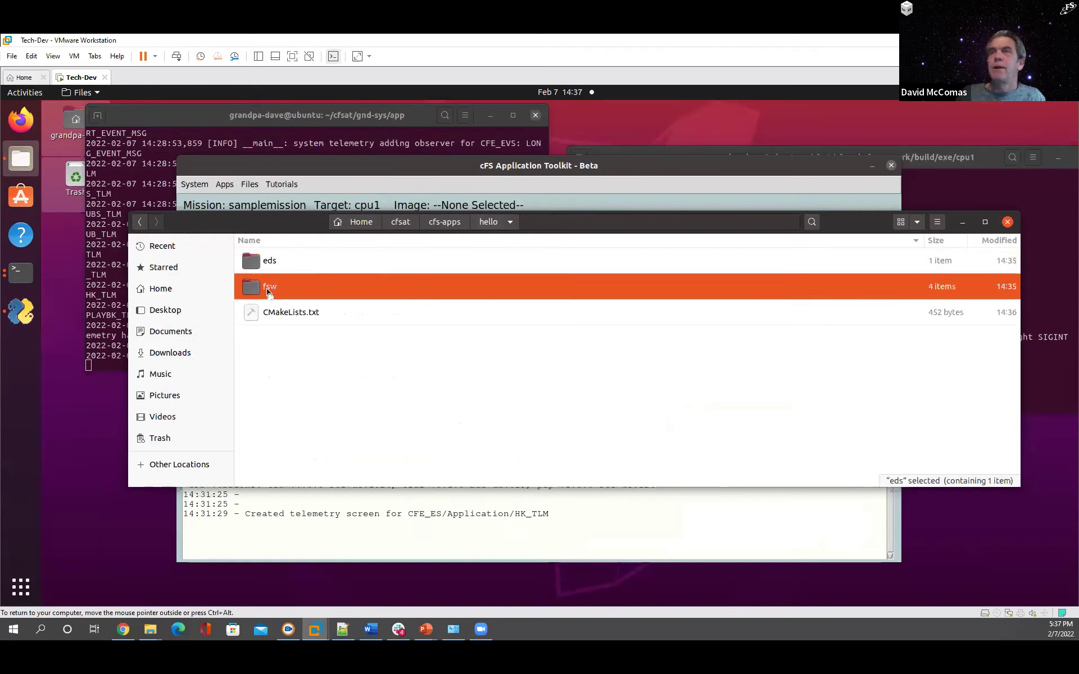
pyautogui.doubleClick(266, 288)
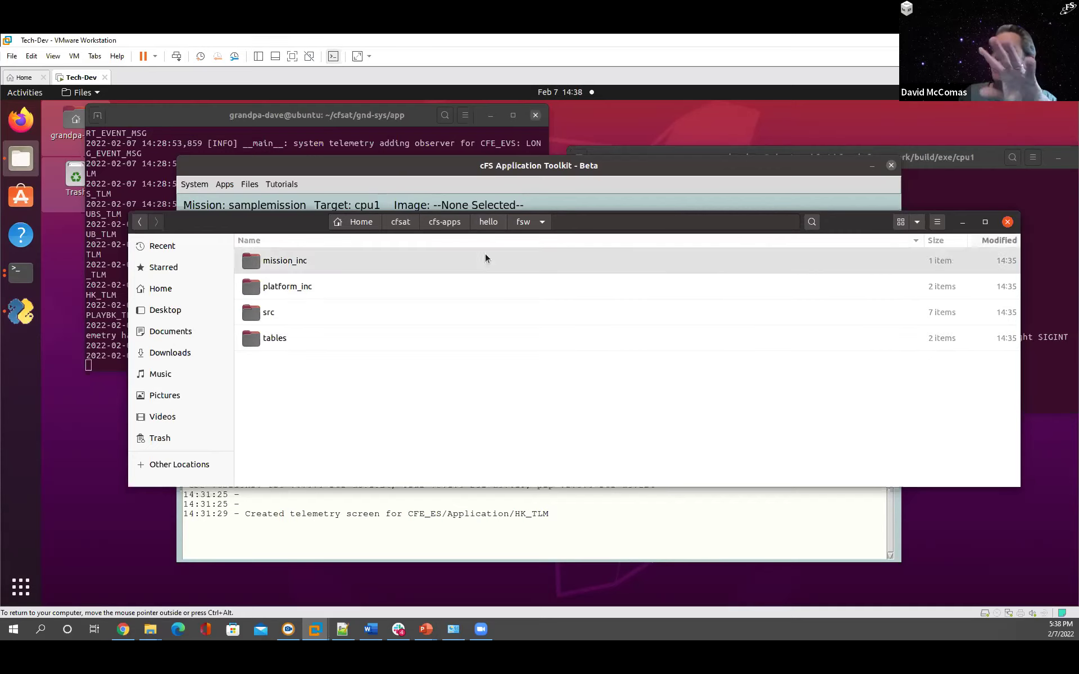
pyautogui.doubleClick(262, 337)
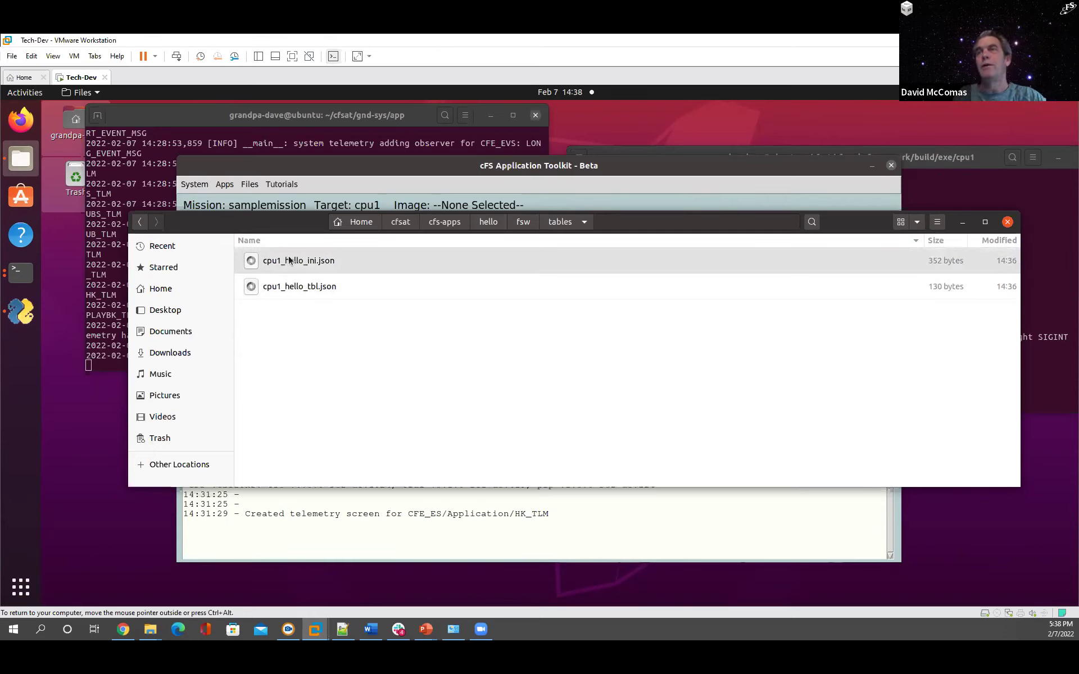
pyautogui.click(964, 224)
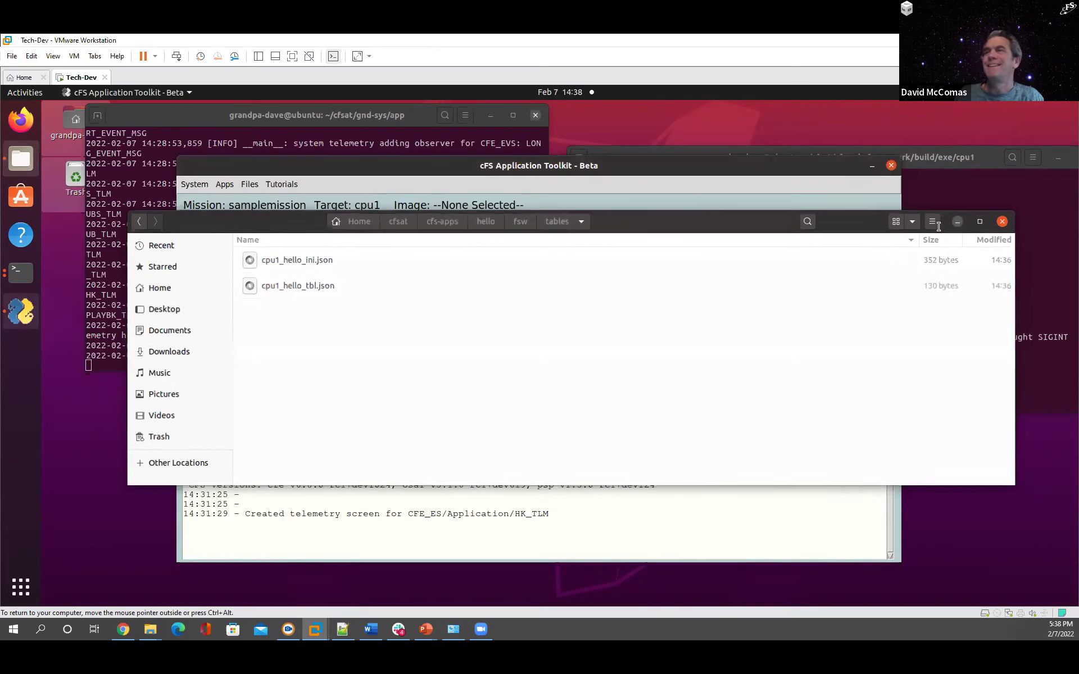
# Step: Try to open the Create Hello World App and Build and Run the cFS tutorials from the running toolkit
pyautogui.click(275, 185)
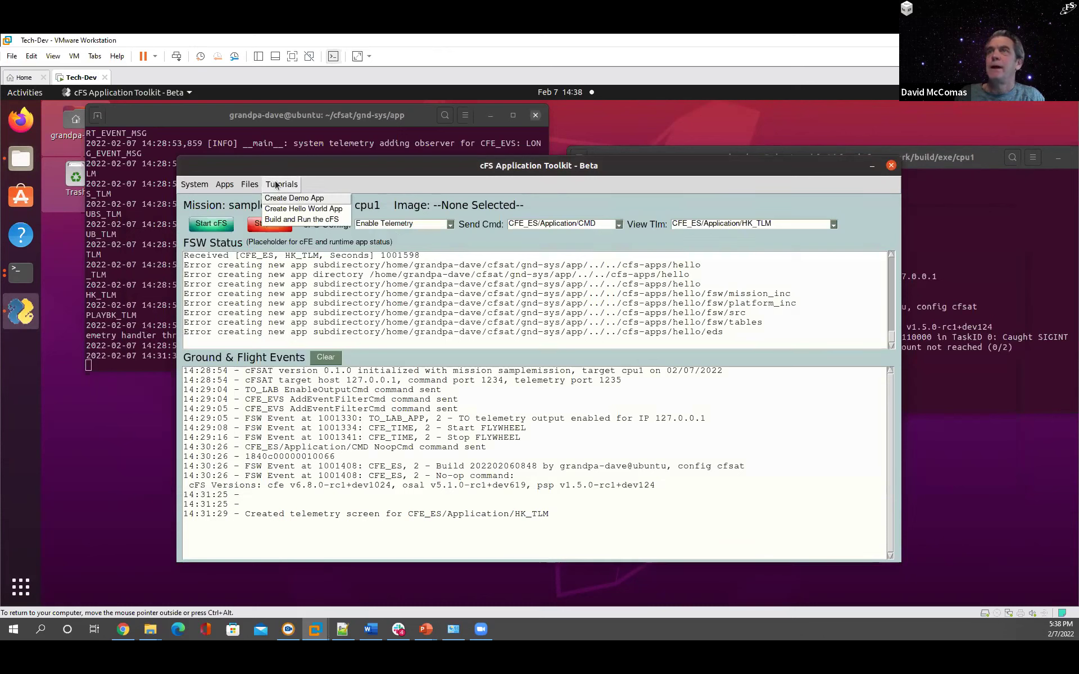
pyautogui.click(294, 216)
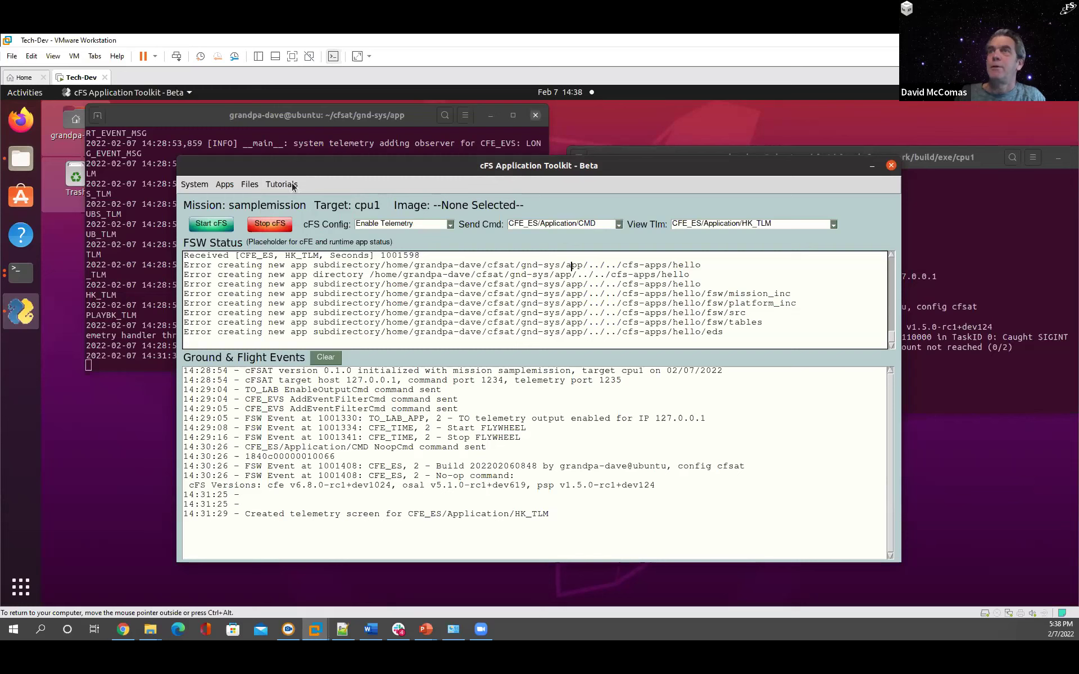
pyautogui.click(293, 187)
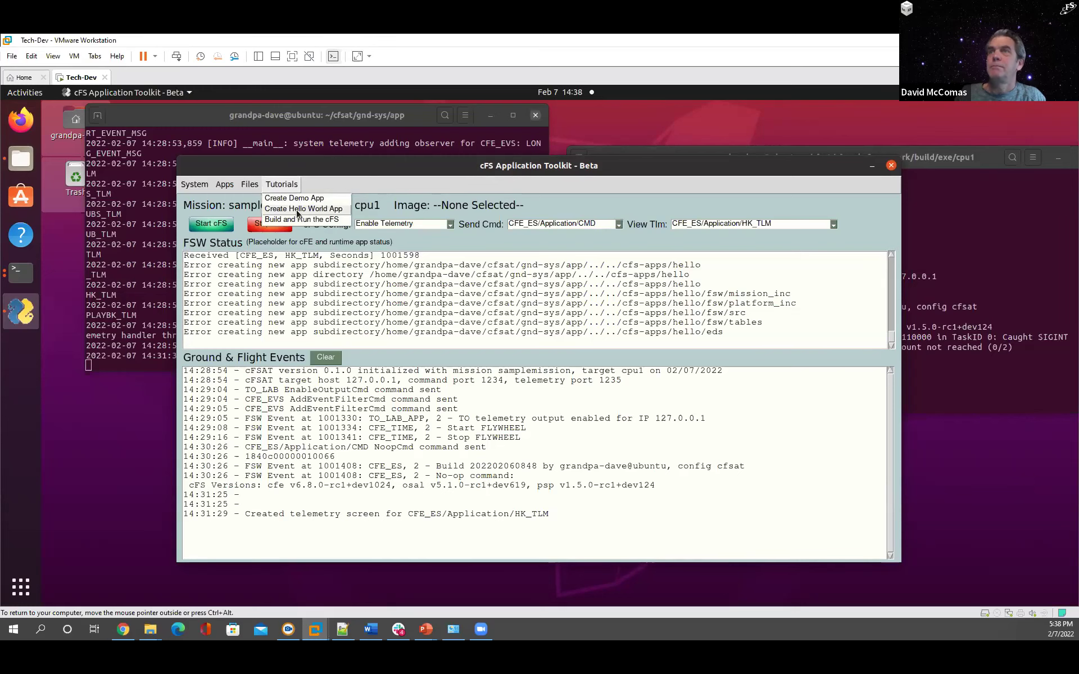
pyautogui.click(296, 210)
pyautogui.moveTo(690, 170); pyautogui.dragTo(603, 154)
pyautogui.click(495, 250)
pyautogui.click(202, 169)
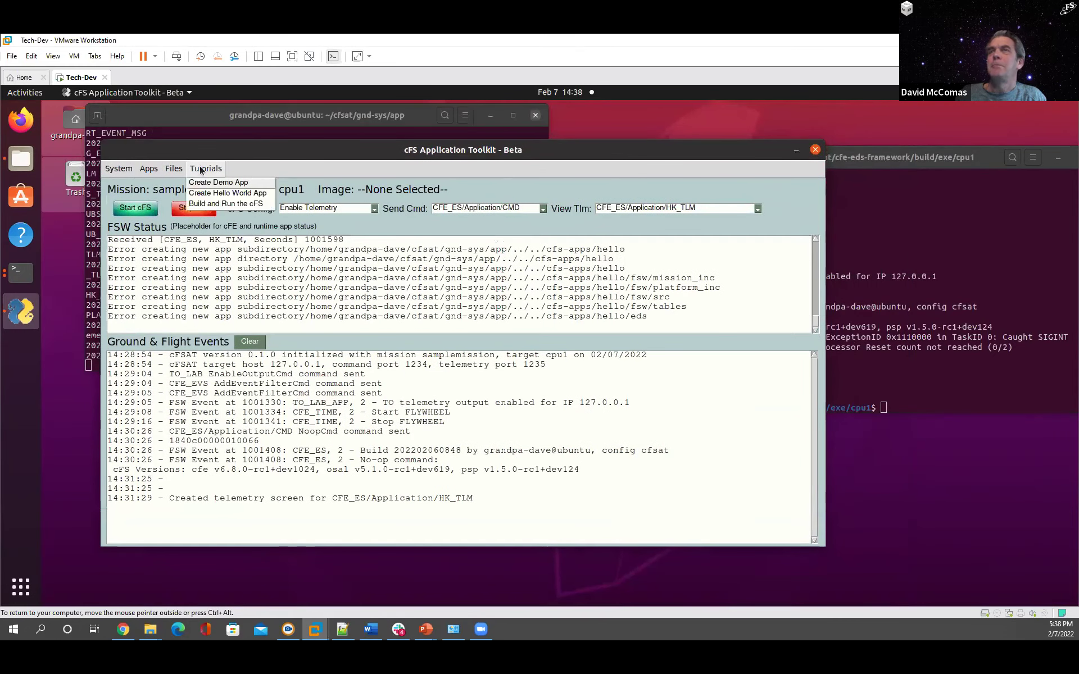
pyautogui.click(223, 193)
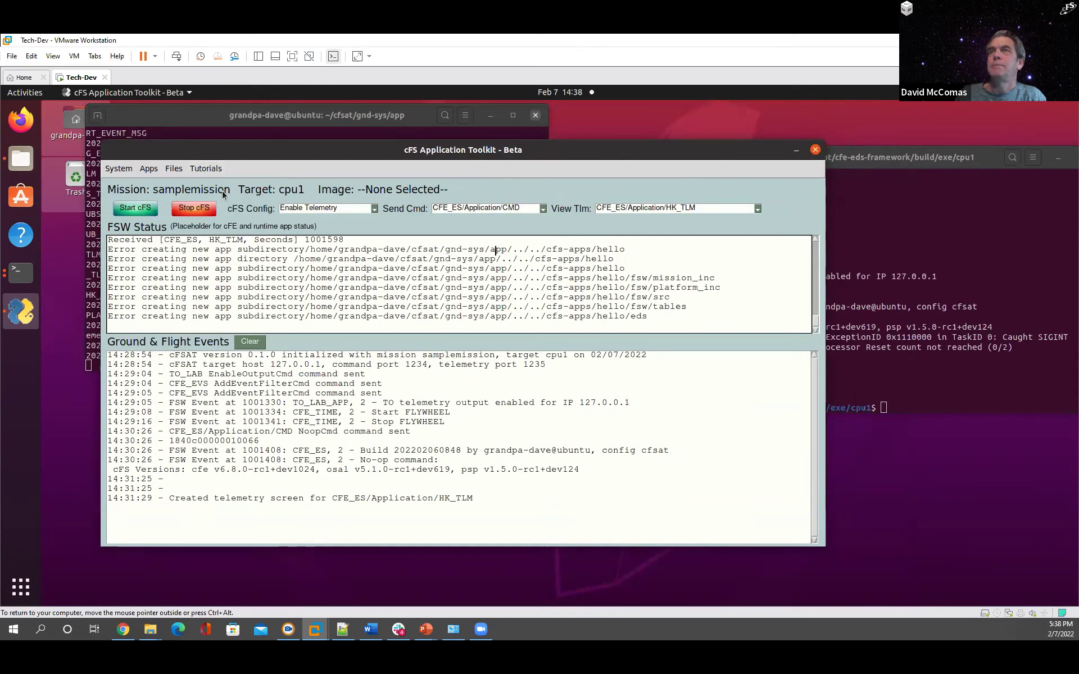
pyautogui.click(281, 403)
pyautogui.click(205, 168)
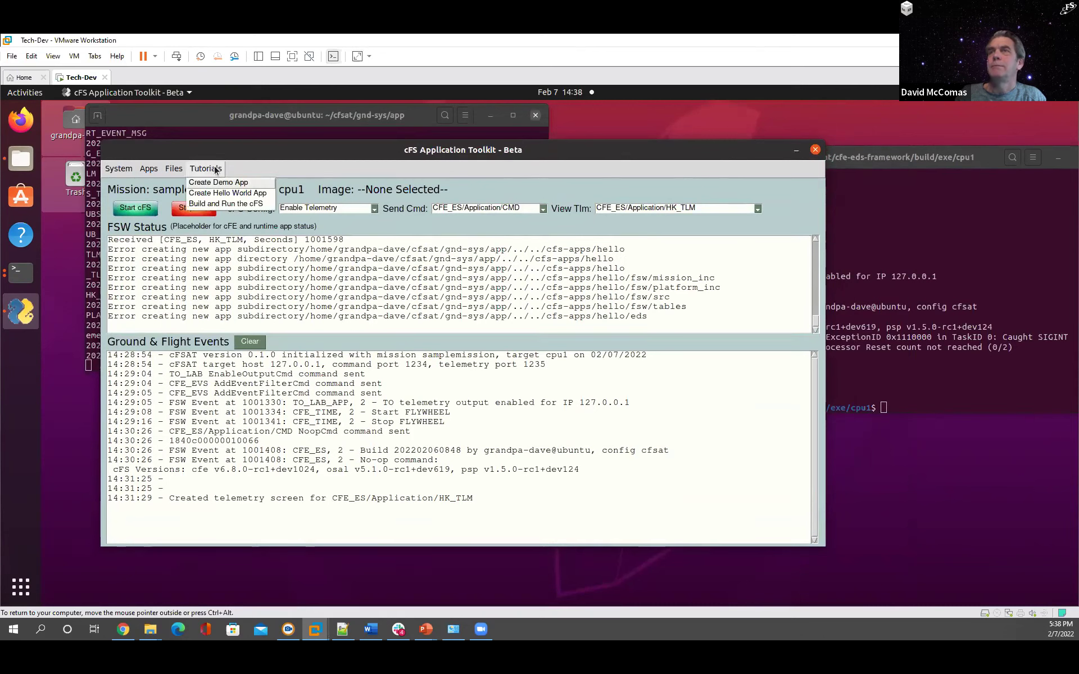
pyautogui.click(217, 203)
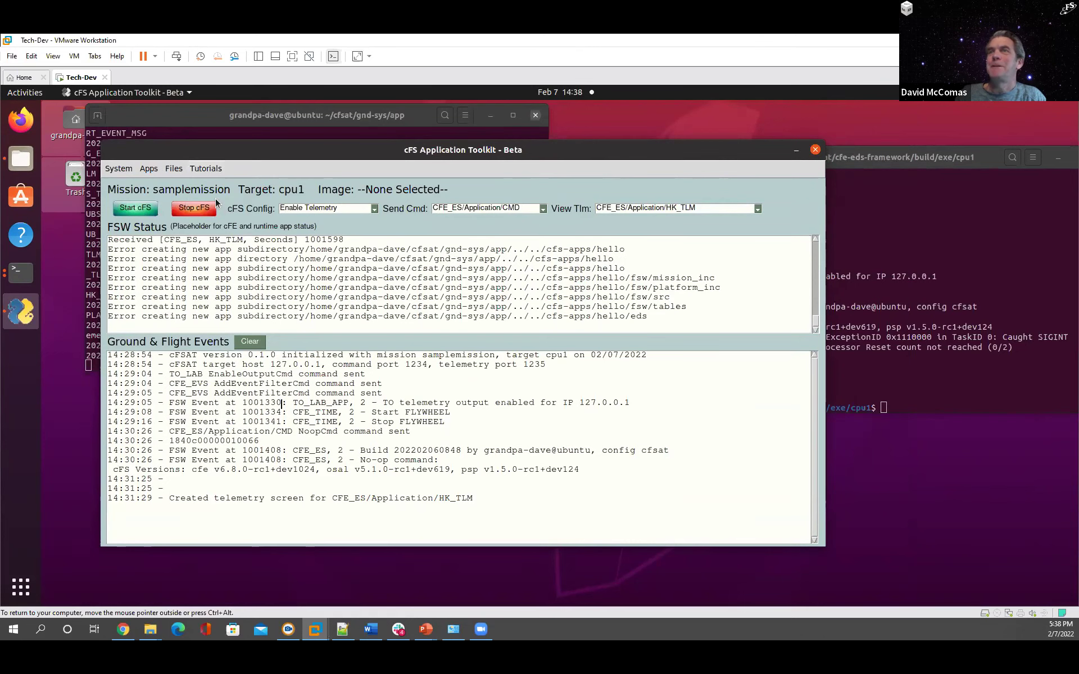
pyautogui.click(989, 369)
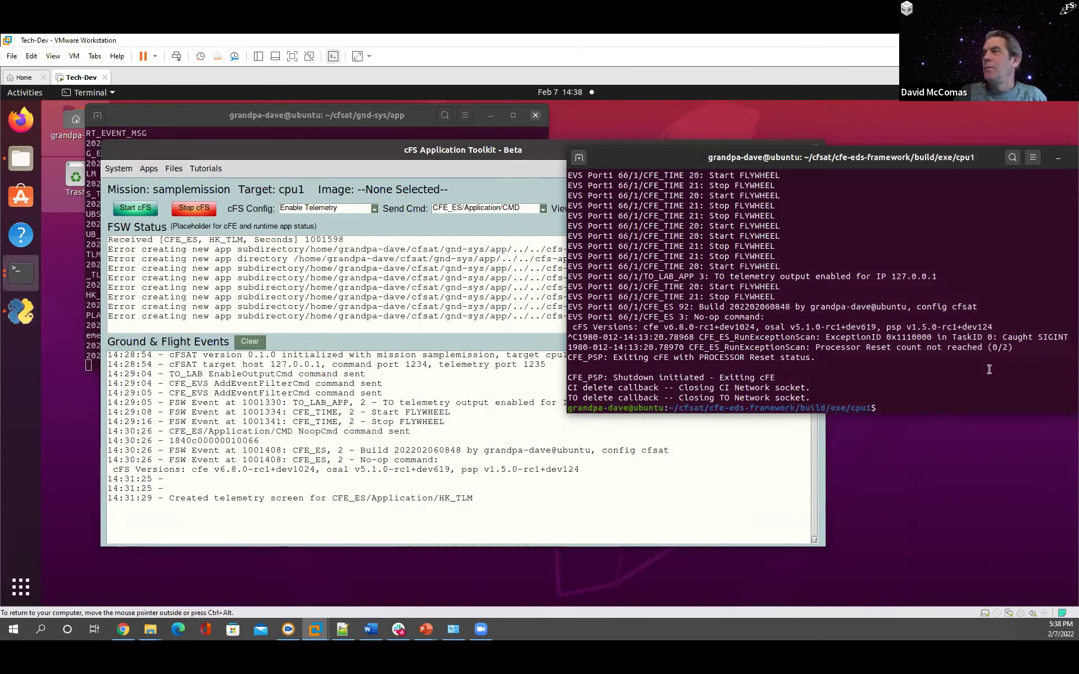
# Step: Close the cFS Application Toolkit and relaunch it from the gnd-sys/app terminal by rerunning the previous command
pyautogui.click(388, 149)
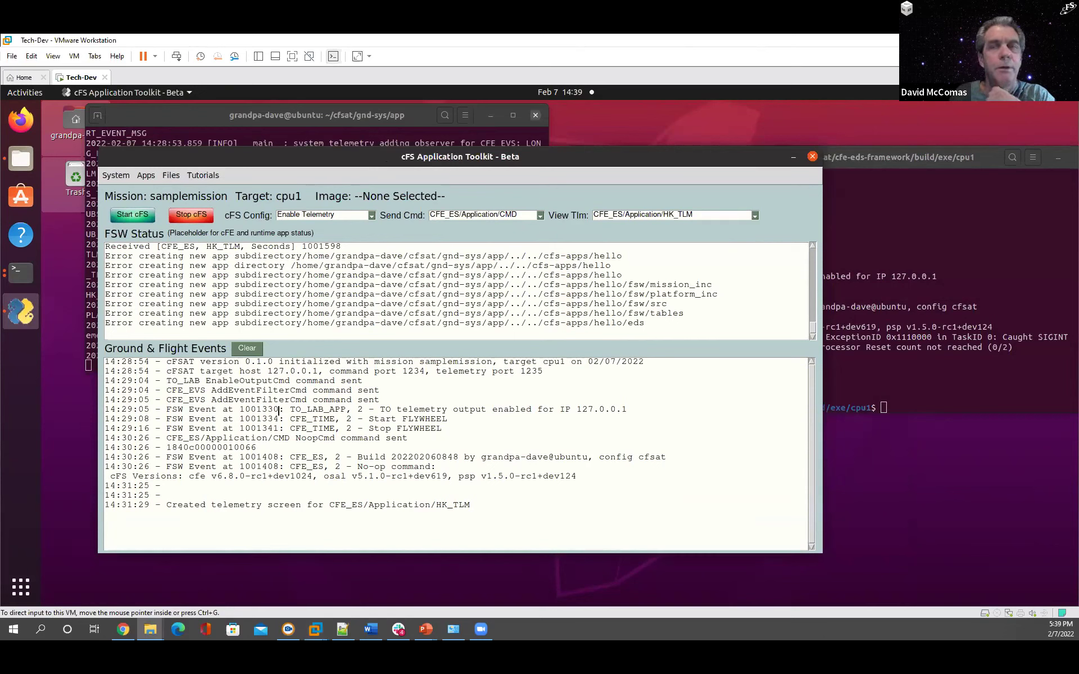
pyautogui.click(813, 157)
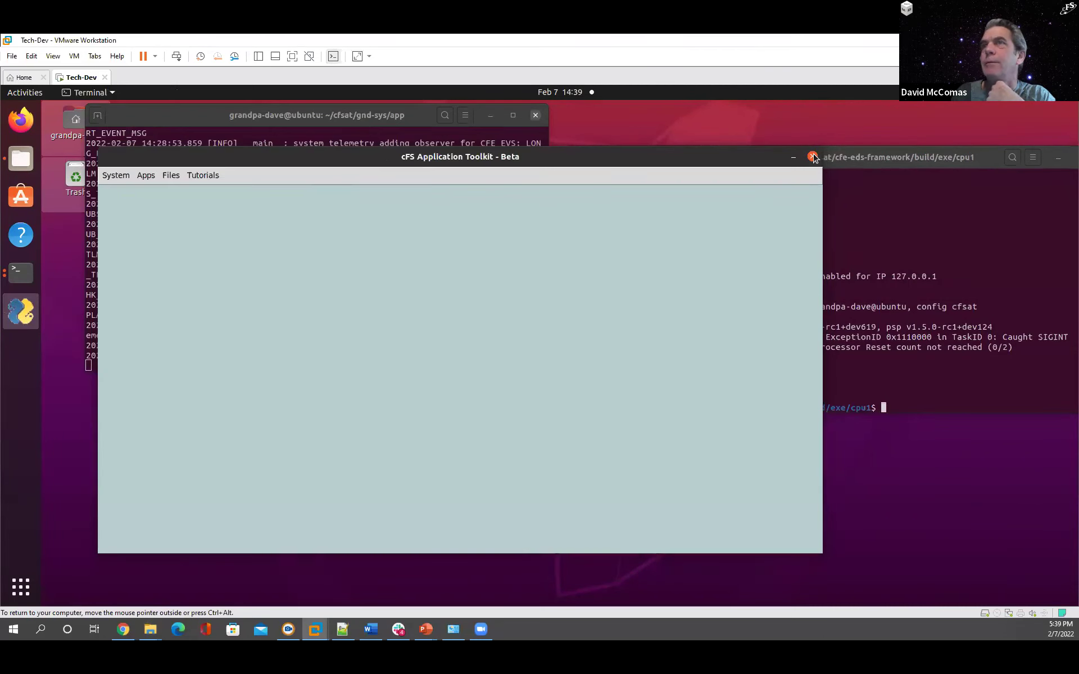
pyautogui.click(351, 243)
pyautogui.press('Up')
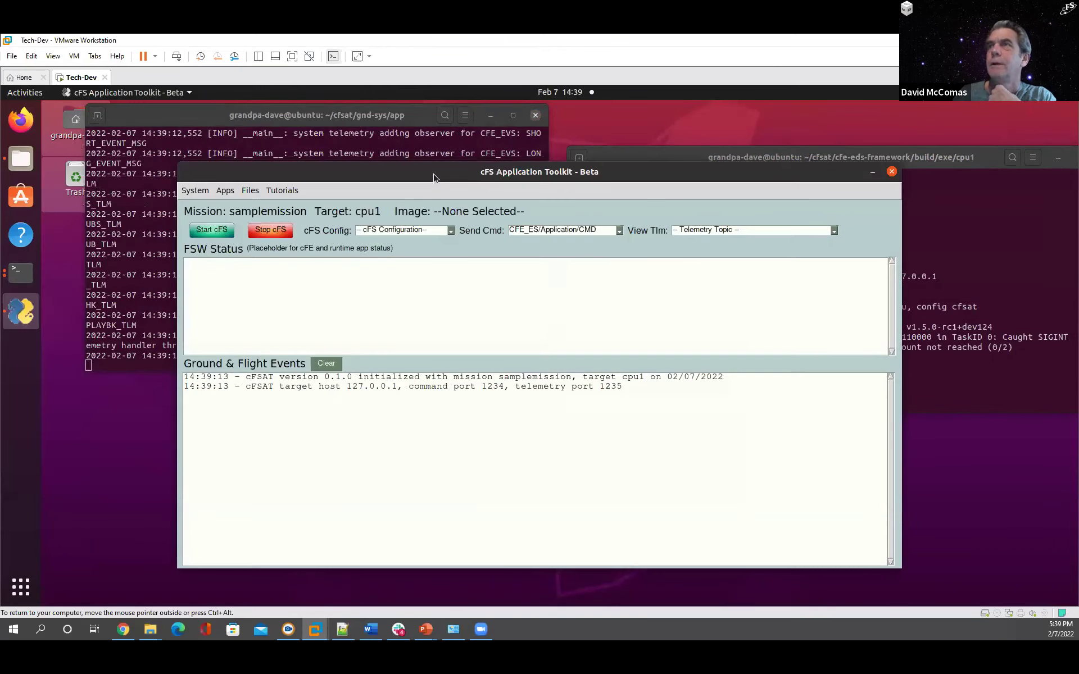
pyautogui.moveTo(433, 178); pyautogui.dragTo(351, 172)
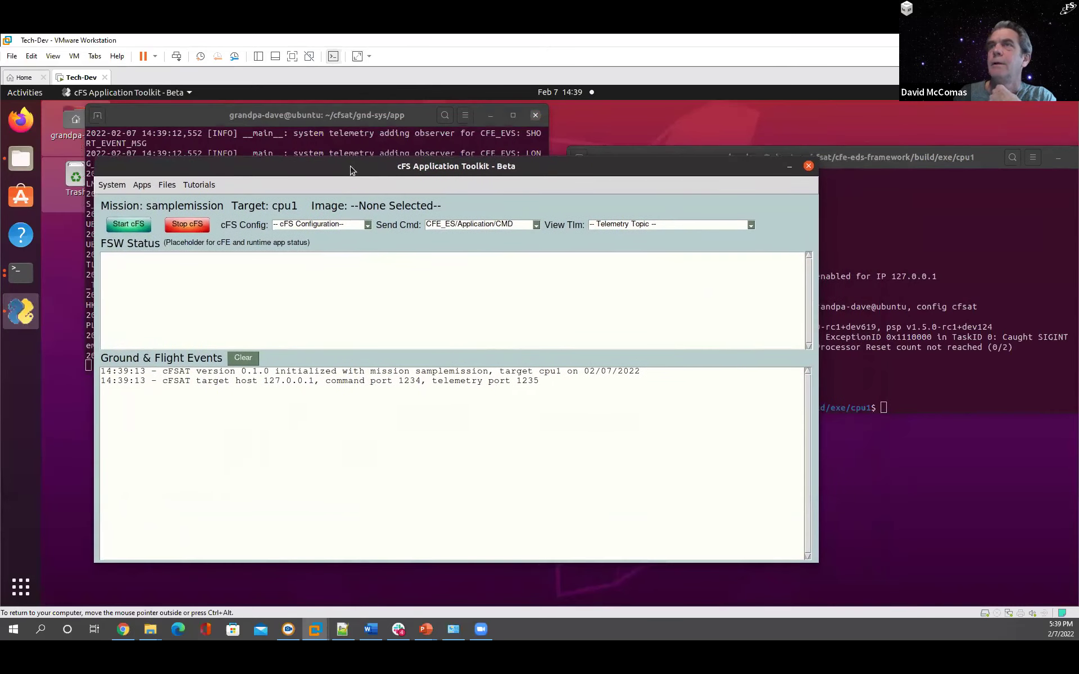
pyautogui.click(336, 302)
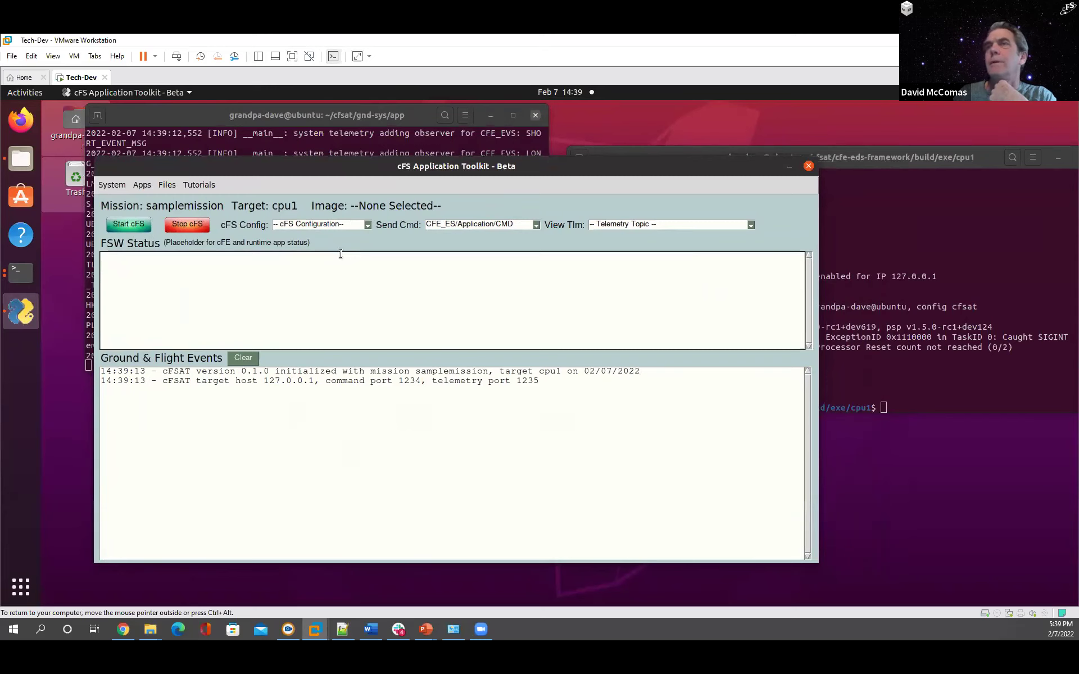
# Step: Open the Build and Run the cFS tutorial to check its objectives, and close it
pyautogui.click(194, 186)
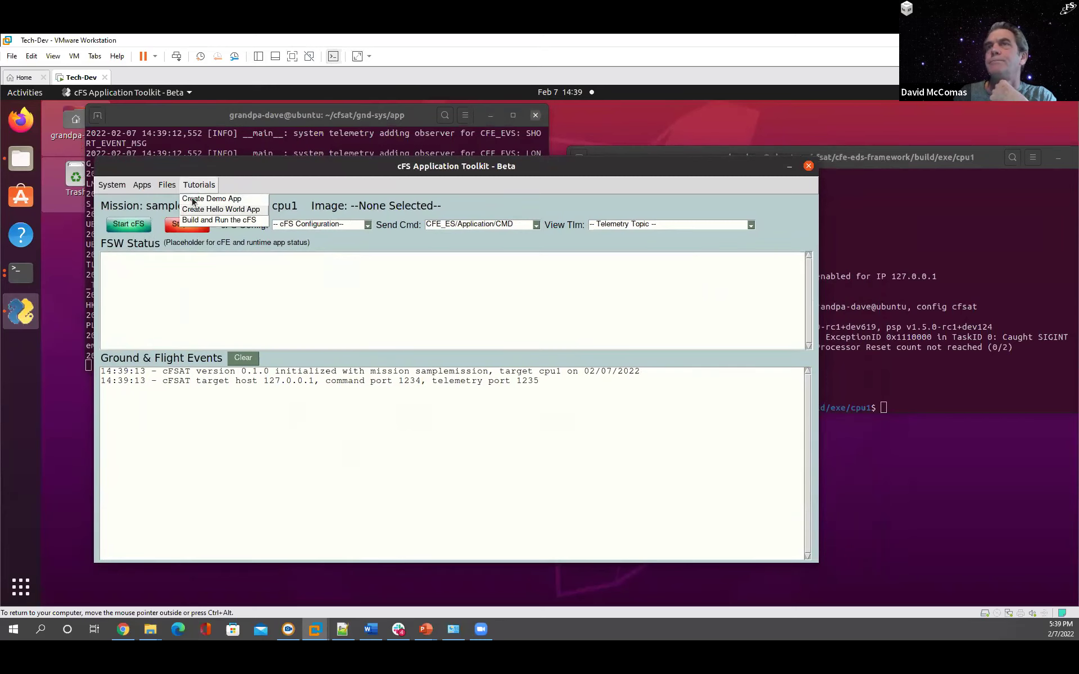
pyautogui.click(200, 220)
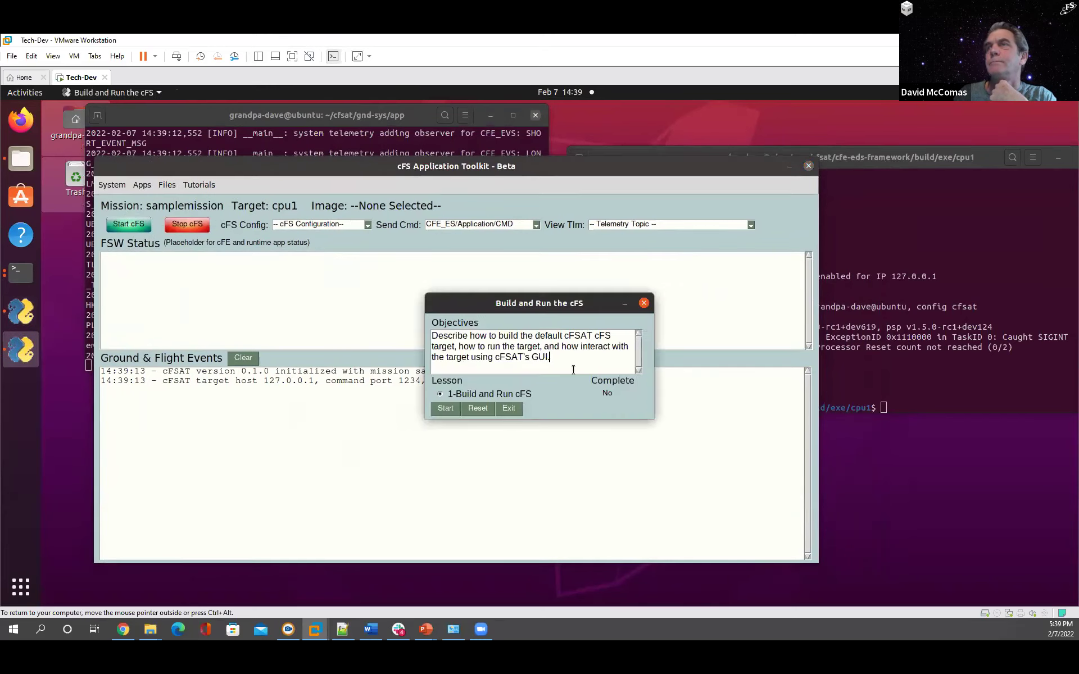
pyautogui.click(645, 303)
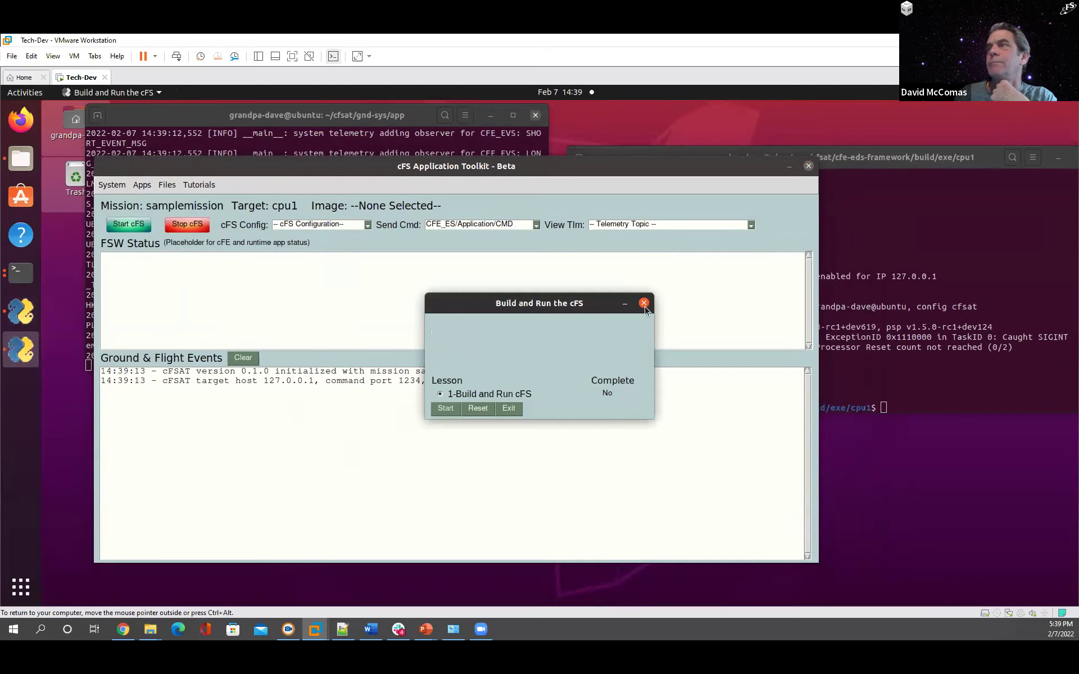
# Step: Start lesson 1 of the Create Hello World App tutorial and advance to slide 4 on copying the tables
pyautogui.click(207, 186)
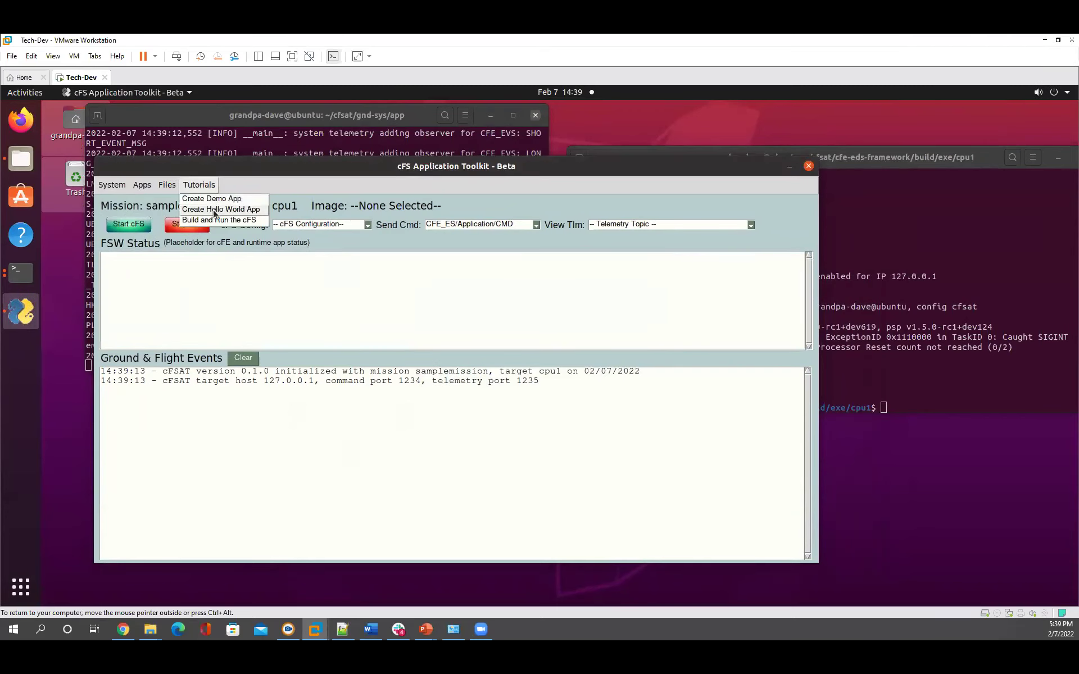
pyautogui.click(214, 209)
pyautogui.moveTo(521, 298); pyautogui.dragTo(352, 281)
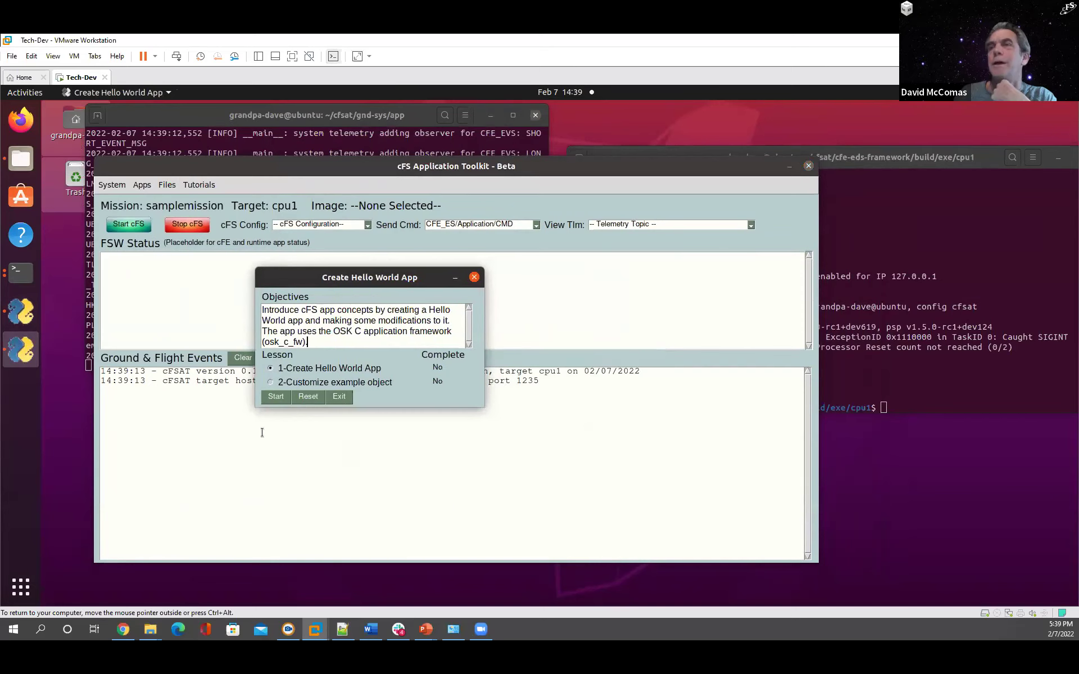
pyautogui.click(284, 398)
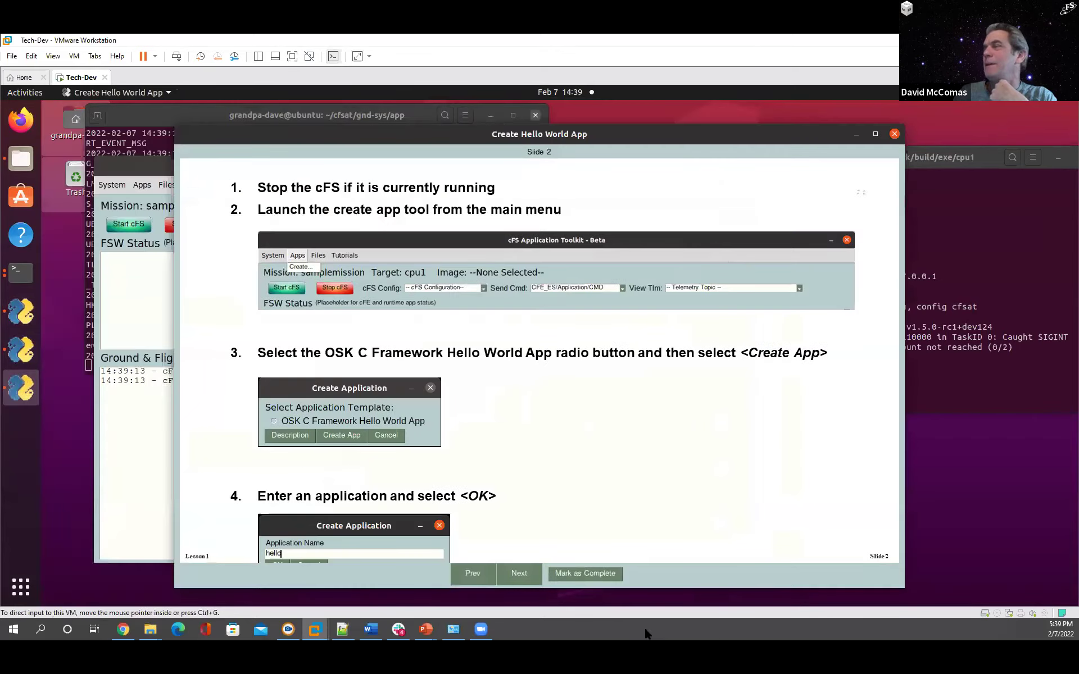
pyautogui.click(524, 574)
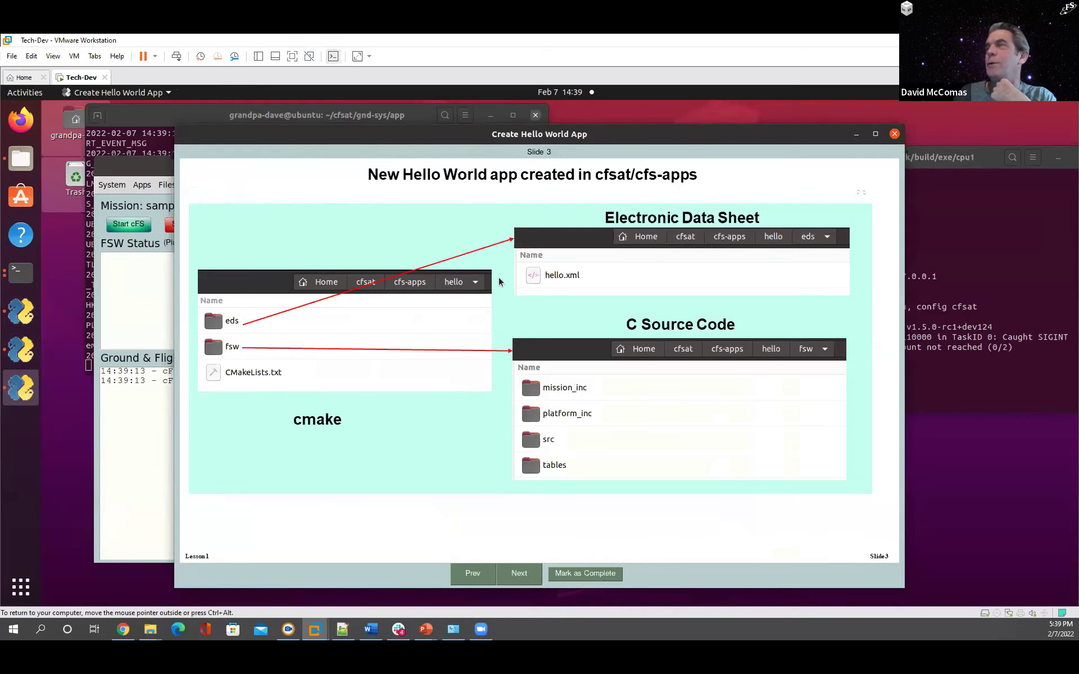
pyautogui.click(521, 573)
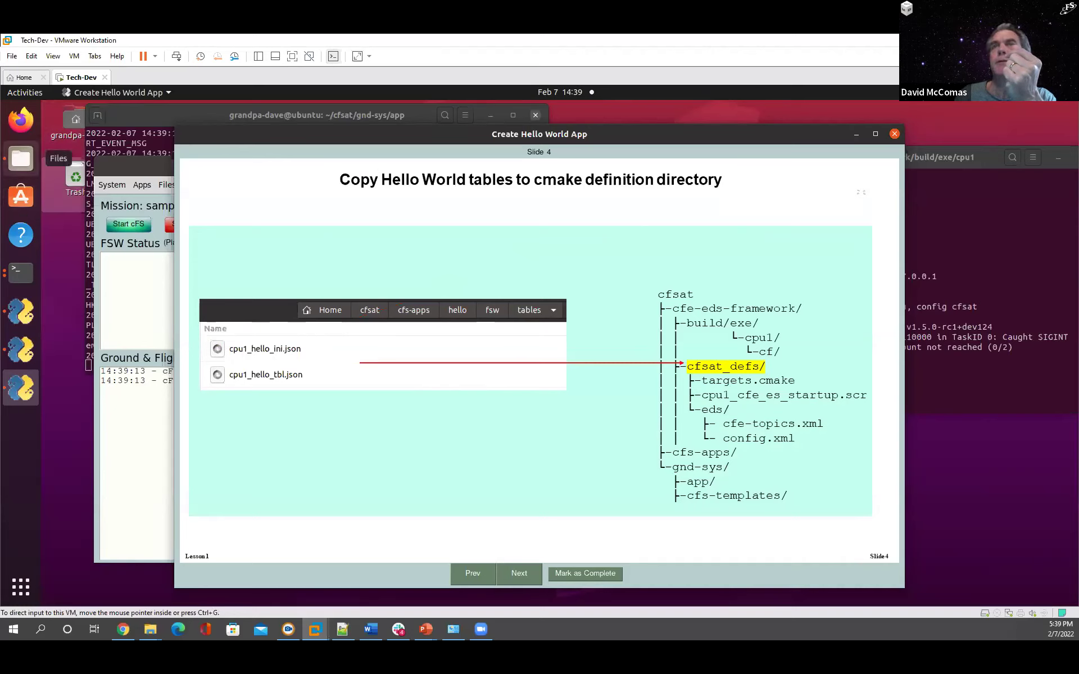
# Step: Switch to the Files window and copy cpu1_hello_ini.json and cpu1_hello_tbl.json from the hello app's fsw/tables folder
pyautogui.click(21, 159)
pyautogui.click(327, 288)
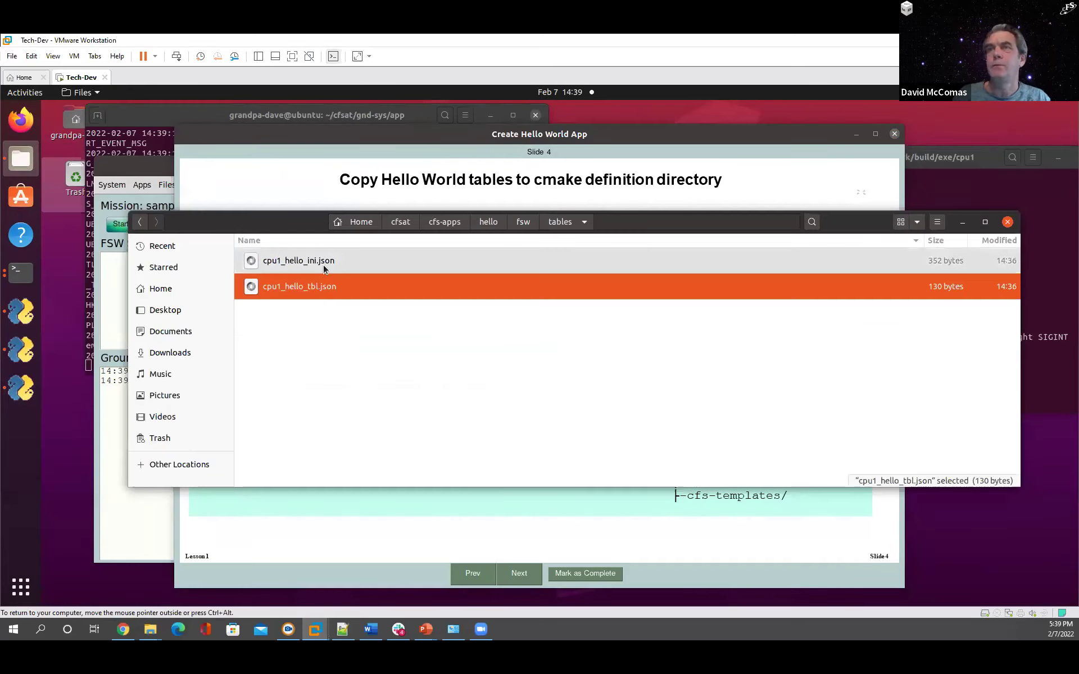
pyautogui.keyDown('ctrl'); pyautogui.click(323, 267); pyautogui.keyUp('ctrl')
pyautogui.rightClick(323, 267)
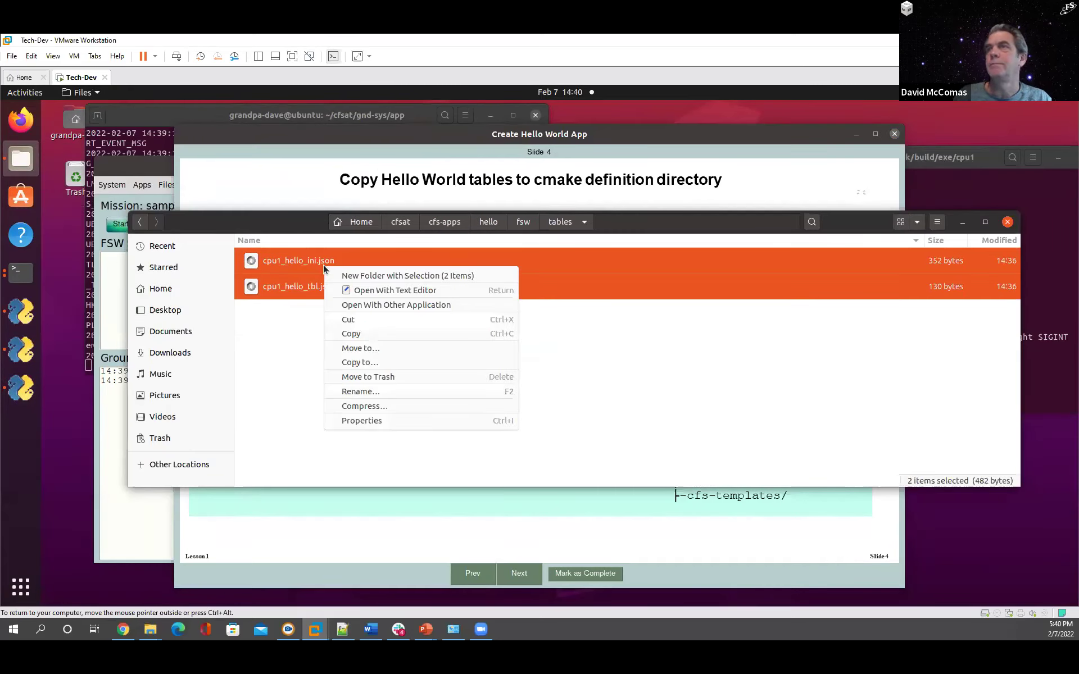
pyautogui.click(359, 328)
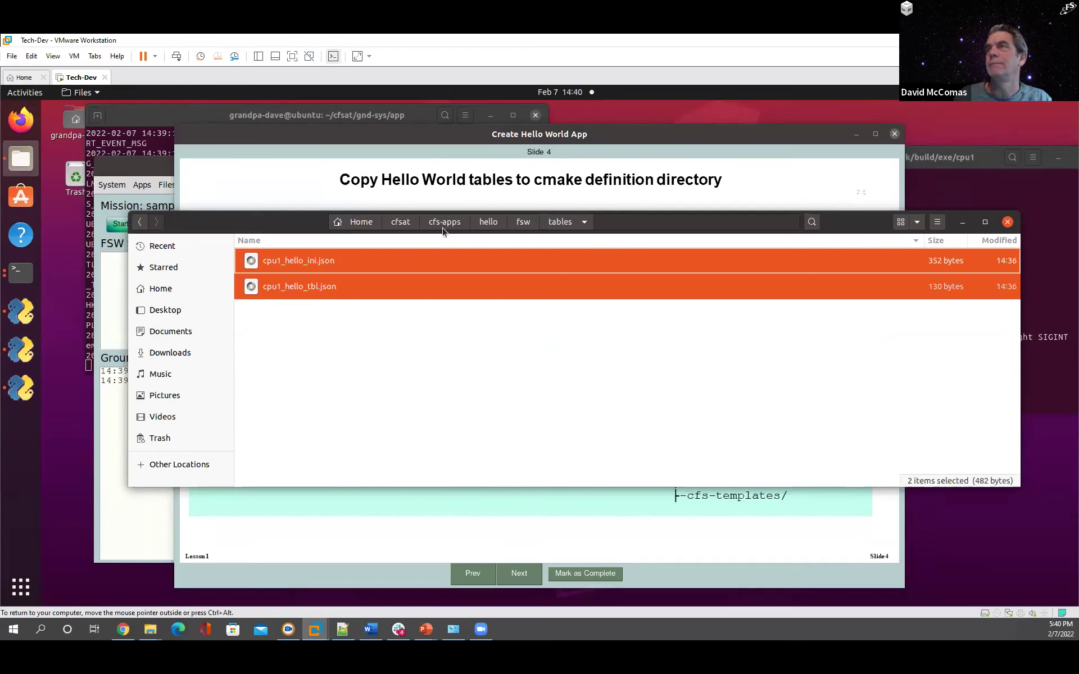
# Step: Paste the two copied hello table files into cfsat/cfe-eds-framework/cfsat_defs, with the folder shown in icon view
pyautogui.click(395, 222)
pyautogui.doubleClick(307, 262)
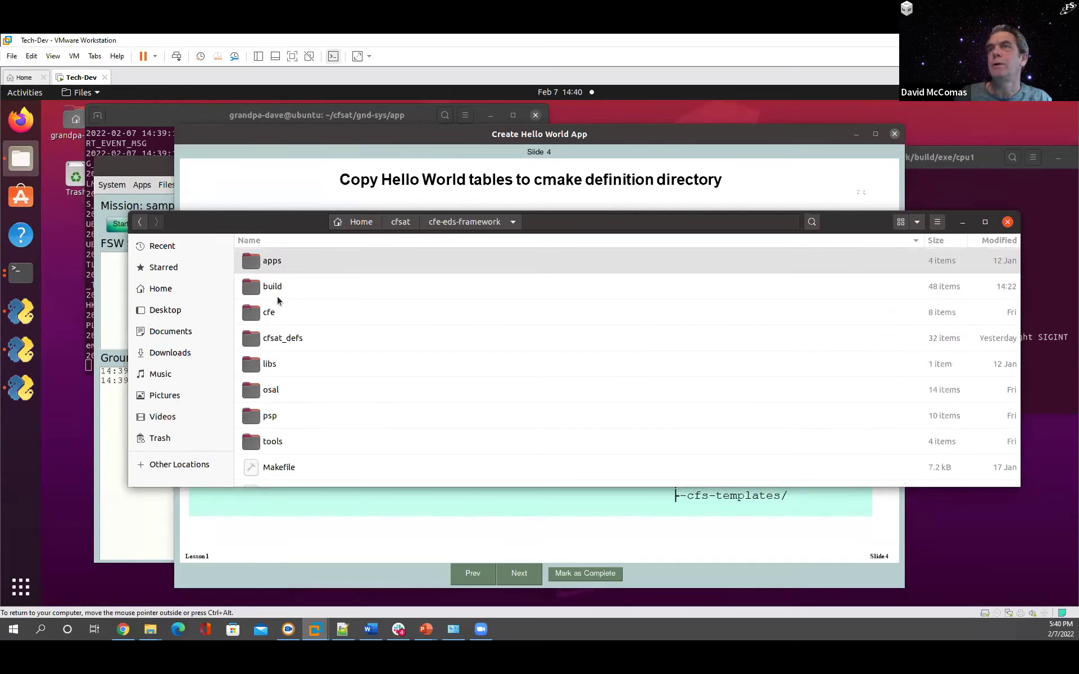
pyautogui.click(281, 339)
pyautogui.doubleClick(281, 340)
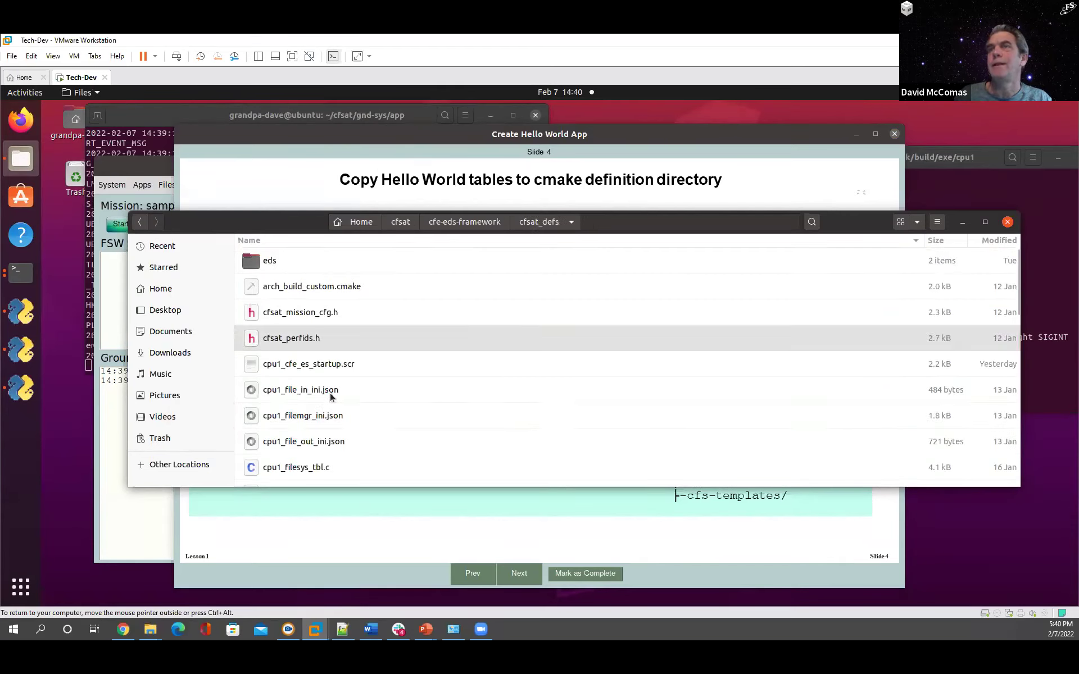
pyautogui.click(901, 223)
pyautogui.rightClick(487, 437)
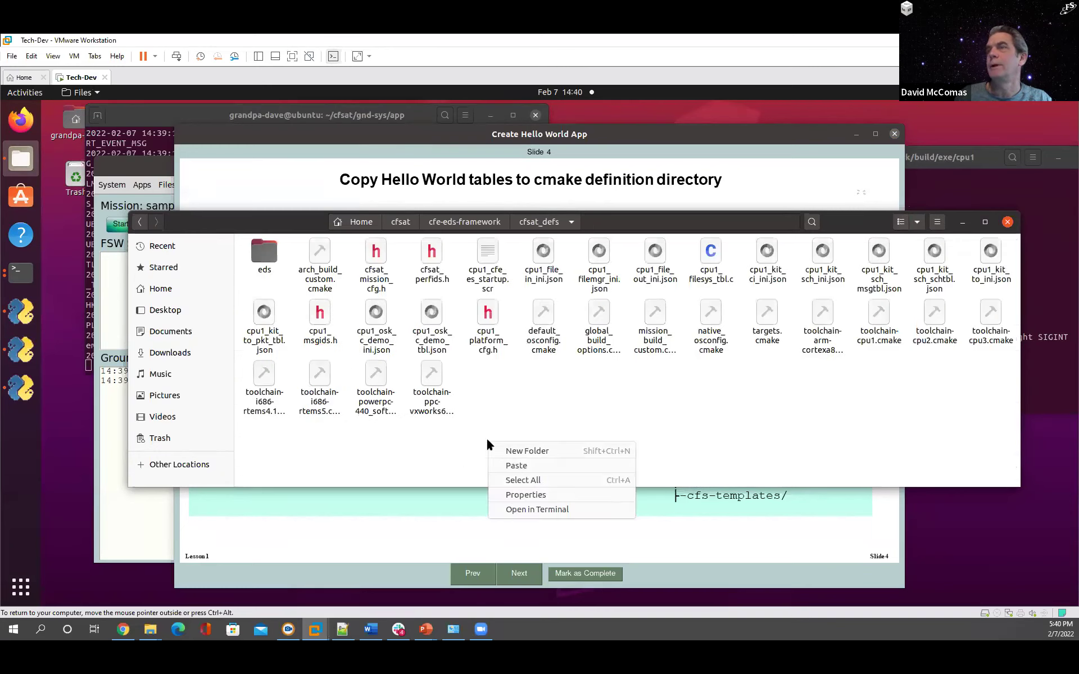
pyautogui.click(514, 466)
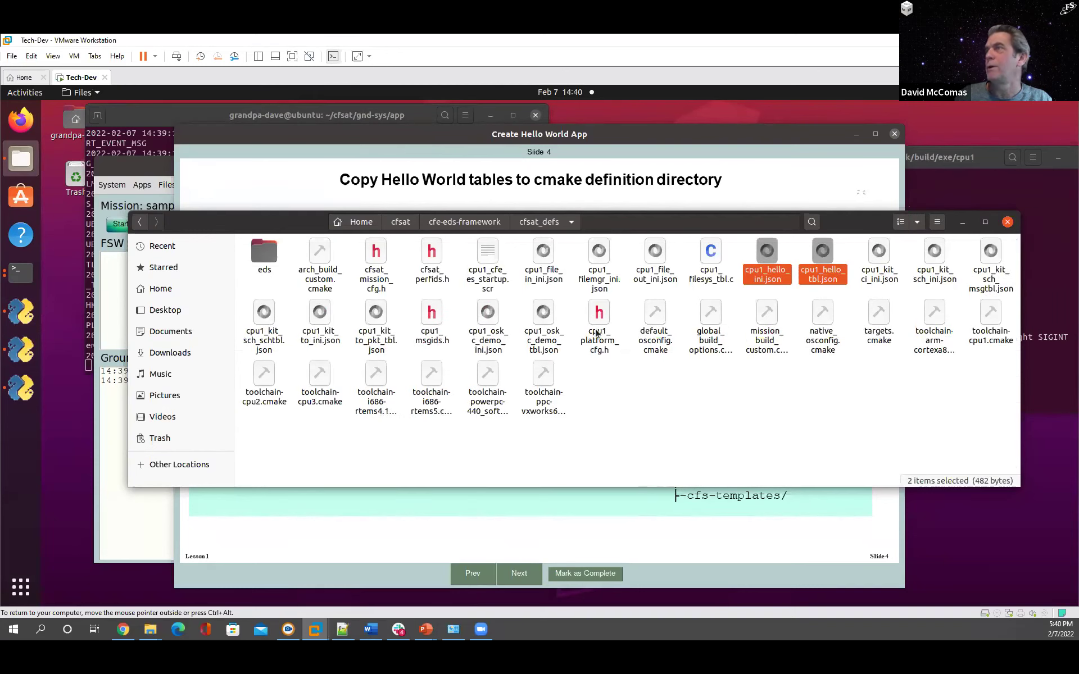
# Step: Advance the tutorial to slide 5 on editing targets.cmake, and open targets.cmake from cfsat_defs in the text editor
pyautogui.click(494, 528)
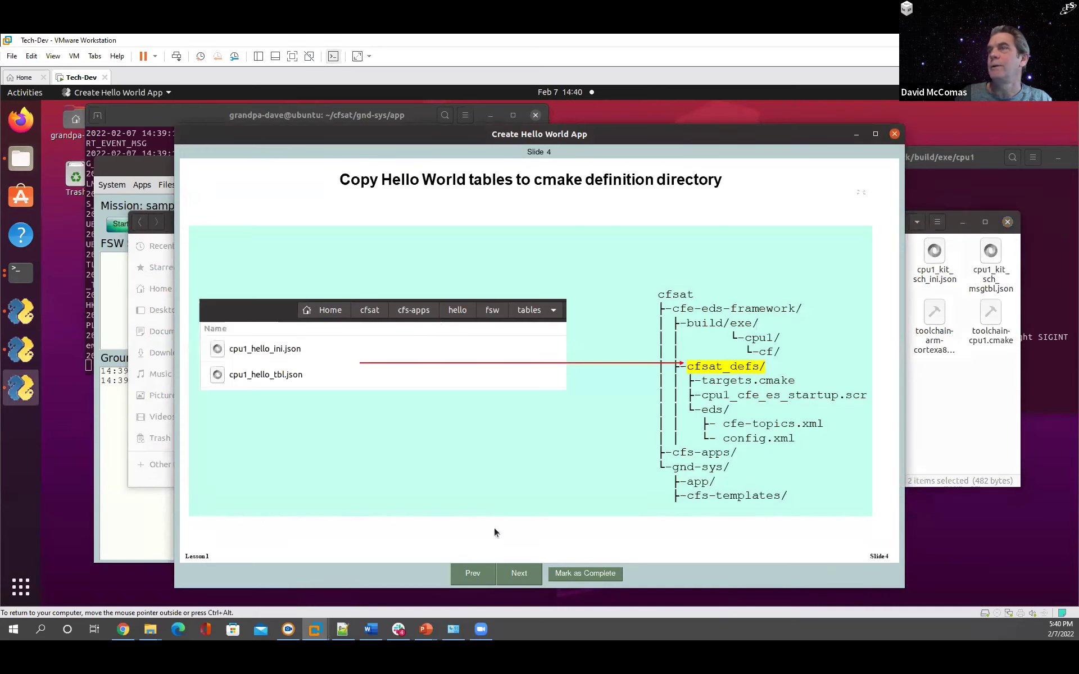
pyautogui.click(507, 574)
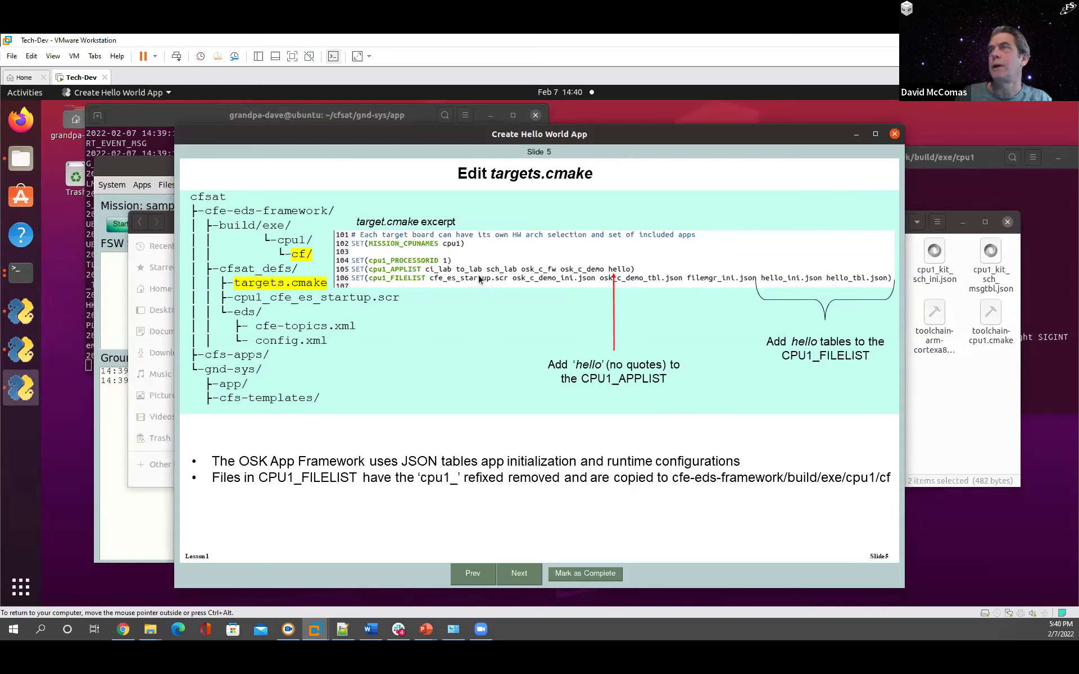
pyautogui.click(985, 450)
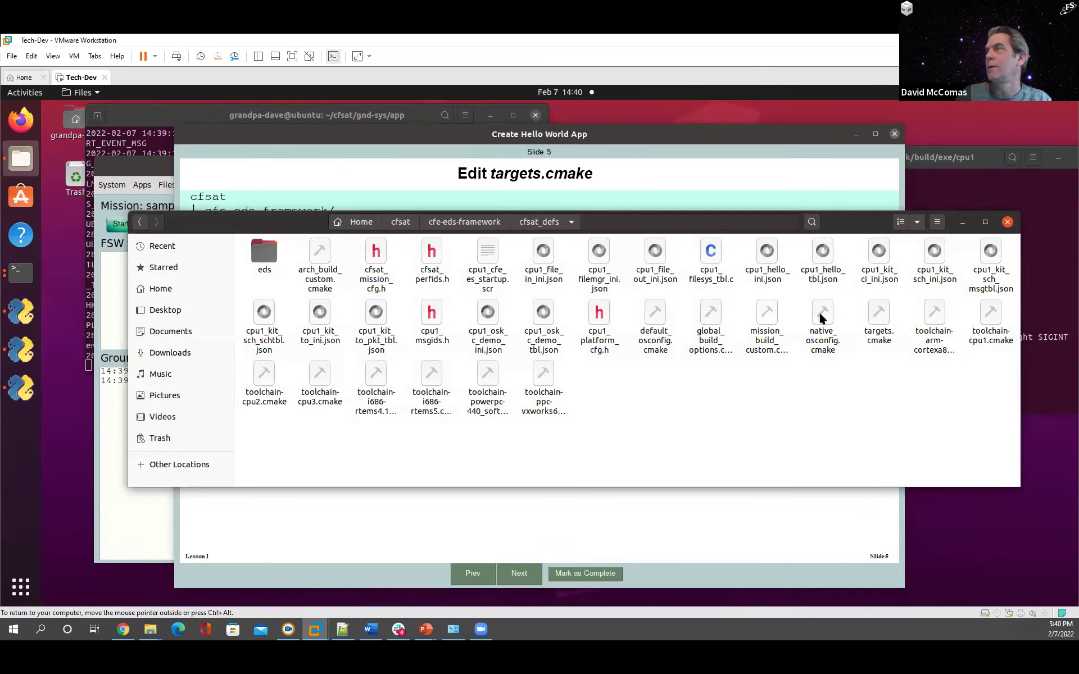
pyautogui.rightClick(896, 326)
pyautogui.click(898, 329)
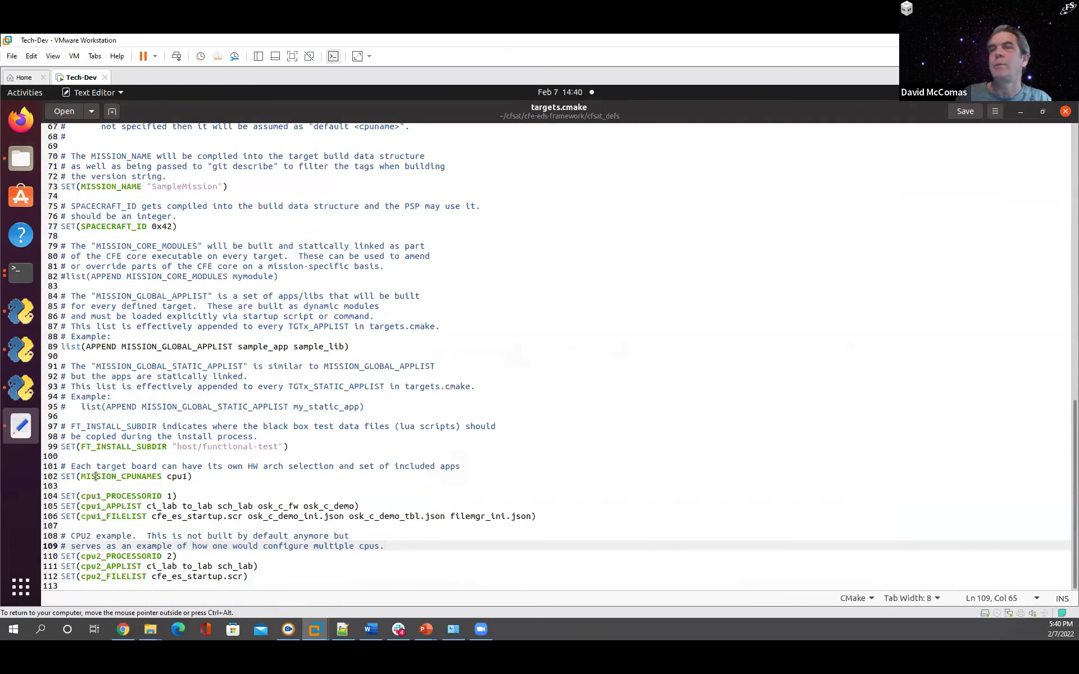
# Step: Add hello to cpu1_APPLIST and append hello_ini.json and hello_tbl.json to cpu1_FILELIST in targets.cmake, and save the file
pyautogui.click(353, 506)
pyautogui.write('hello')
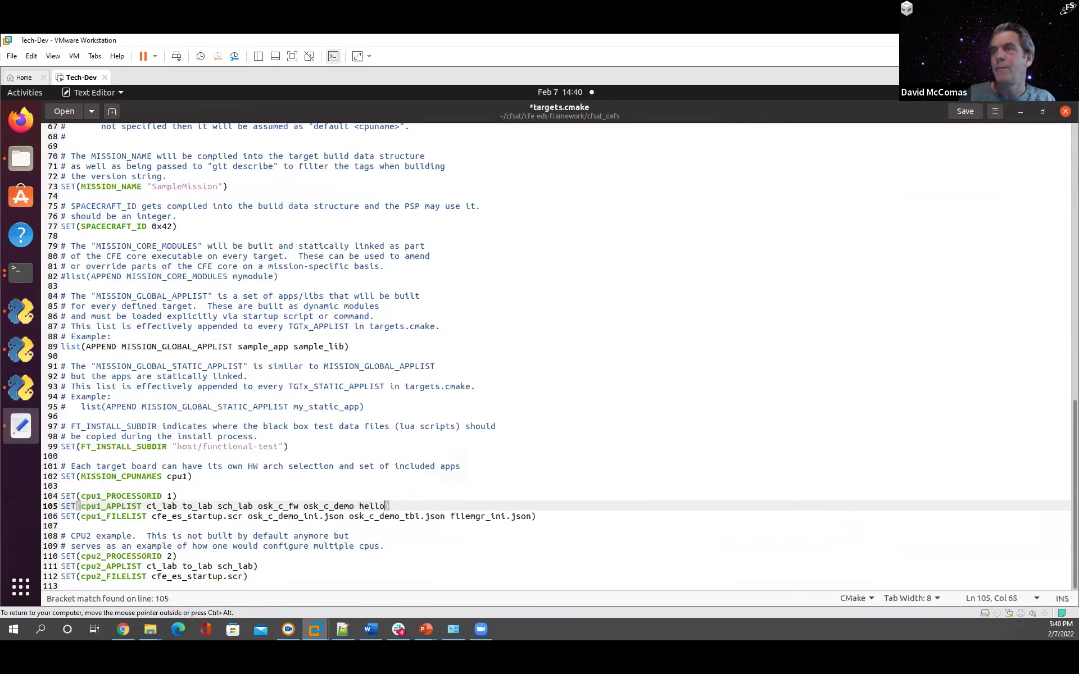
pyautogui.click(528, 517)
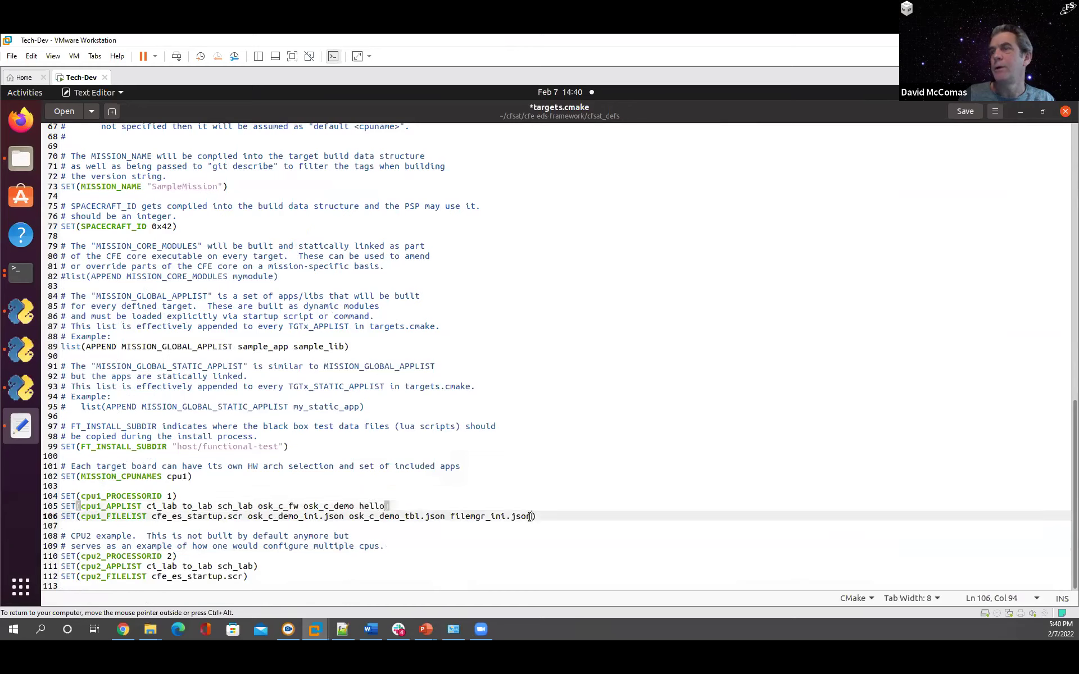
pyautogui.click(568, 541)
pyautogui.click(543, 522)
pyautogui.click(564, 516)
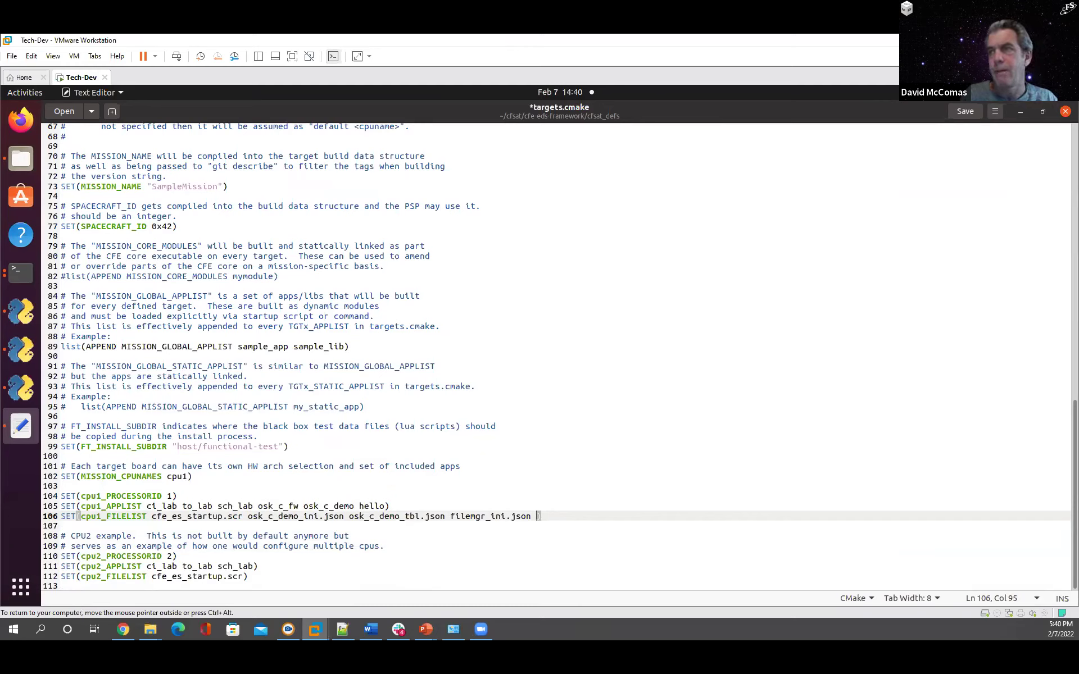
pyautogui.write('hello')
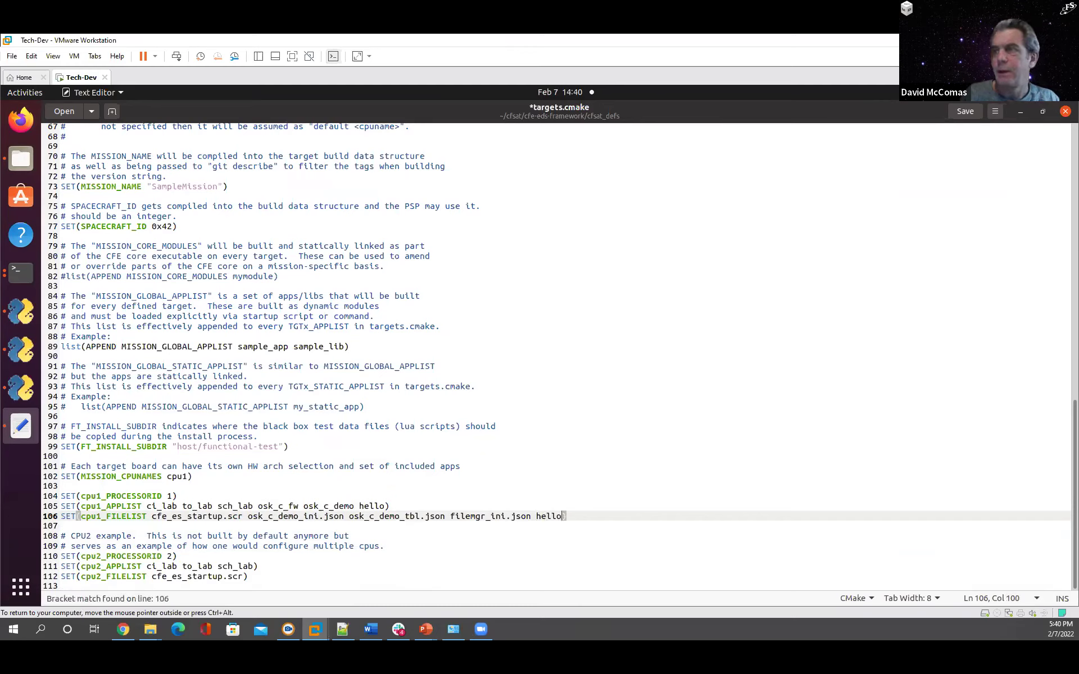
pyautogui.write('_ini.json ')
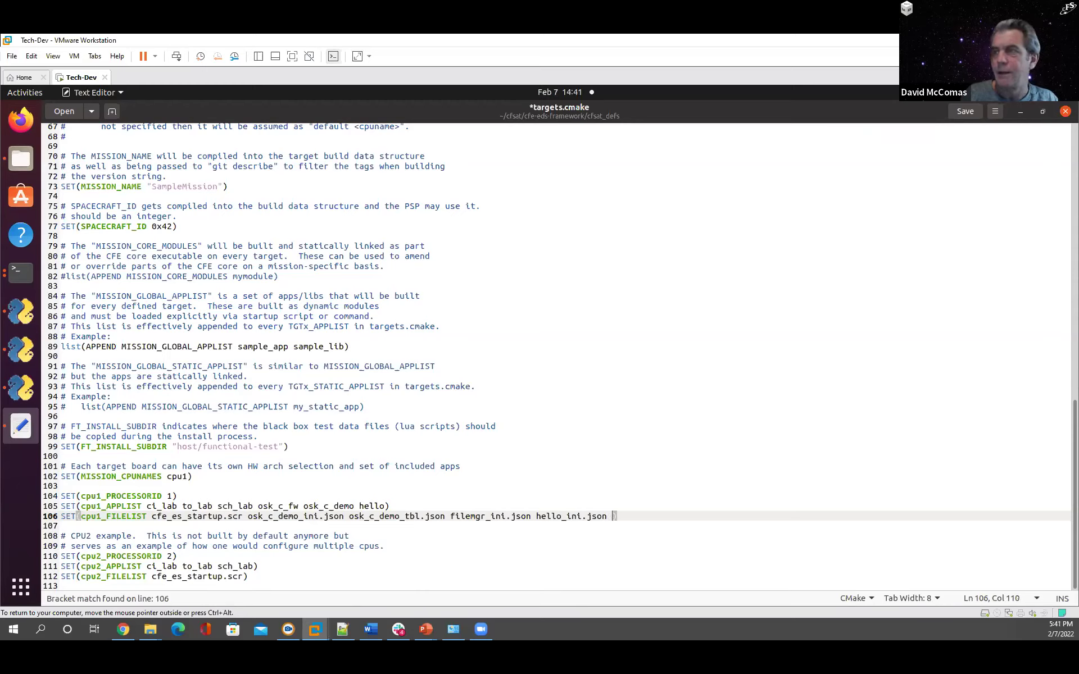
pyautogui.write('hello_')
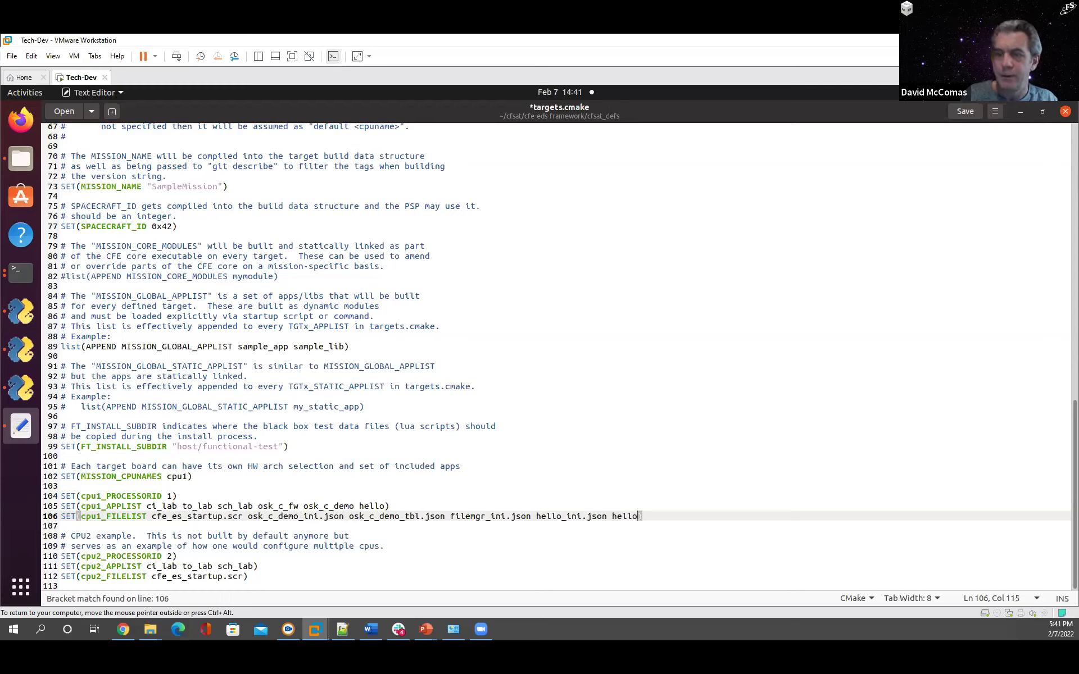
pyautogui.write('tbl.jso')
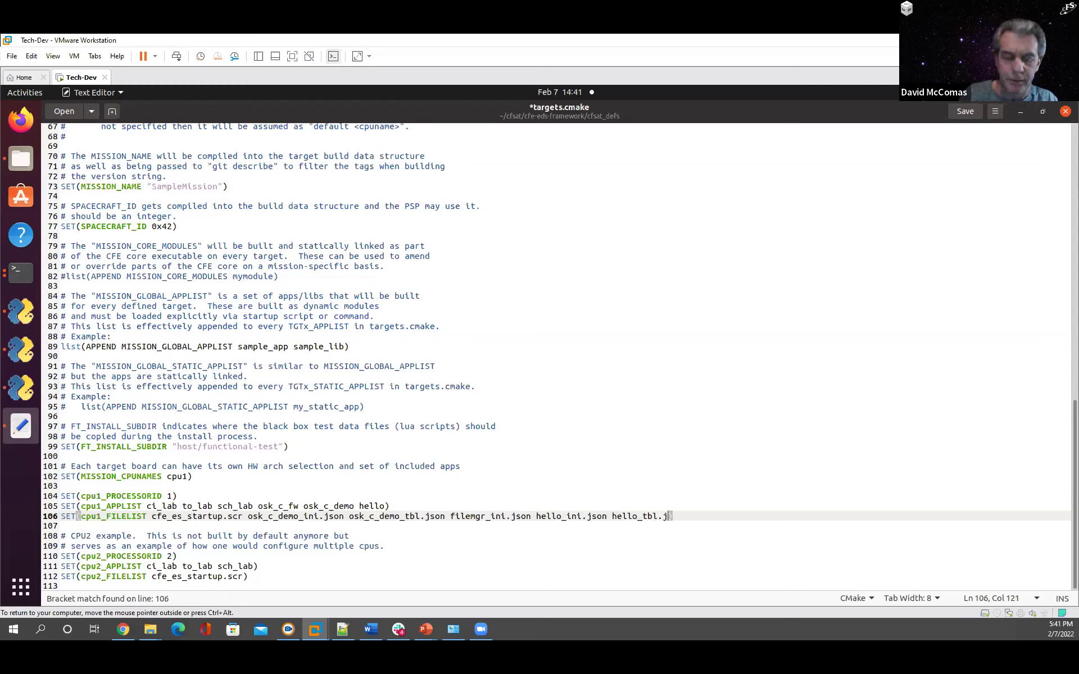
pyautogui.write('n')
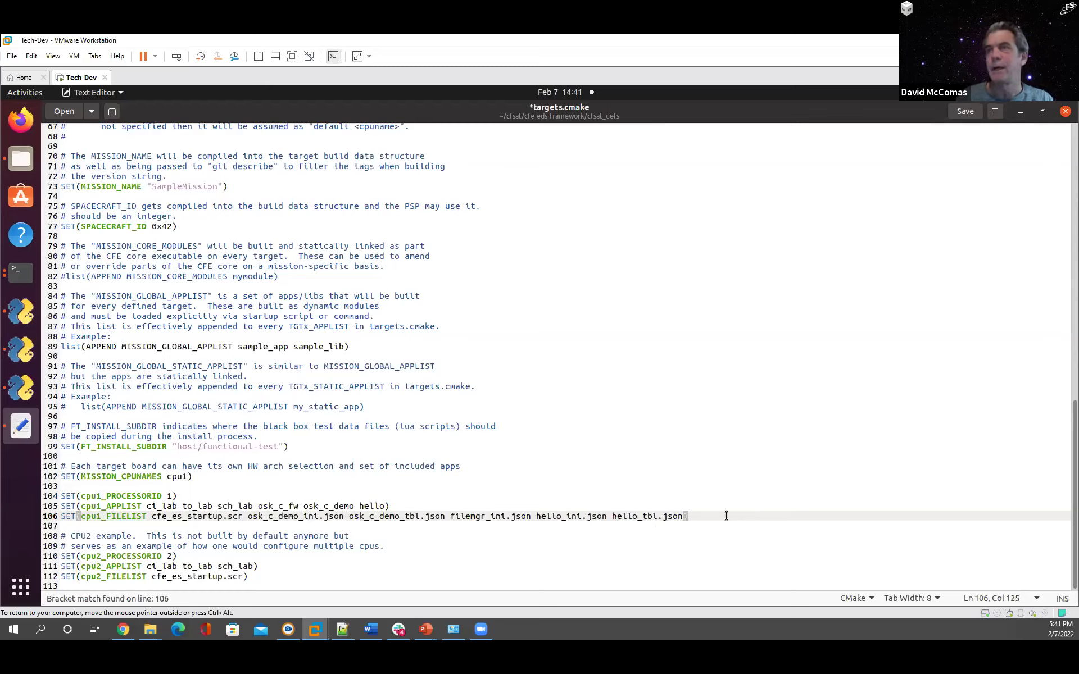
pyautogui.hotkey('ctrl', 's')
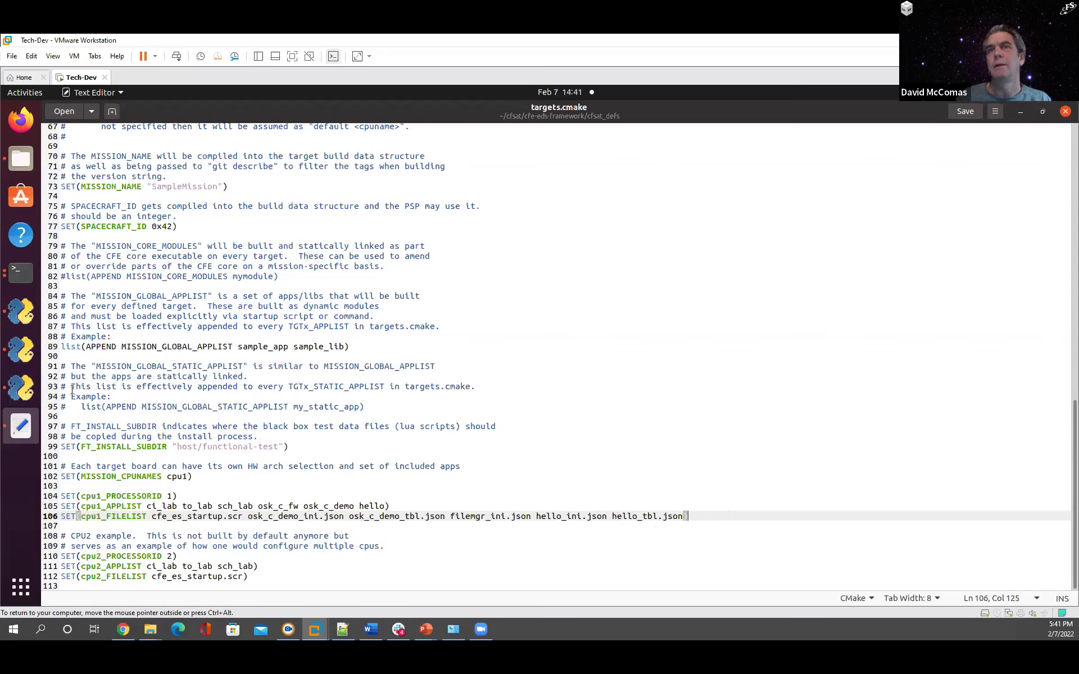
# Step: Advance the Create Hello World App tutorial to slide 6, and open cpu1_cfe_es_startup.scr from cfsat_defs in the text editor
pyautogui.click(21, 388)
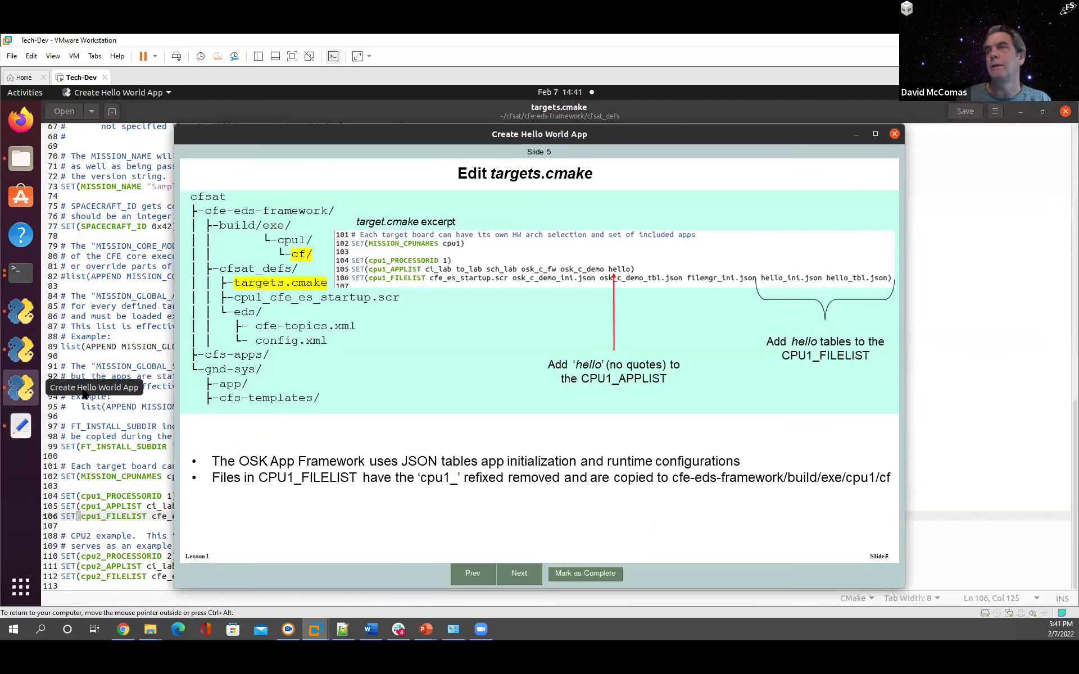
pyautogui.click(526, 577)
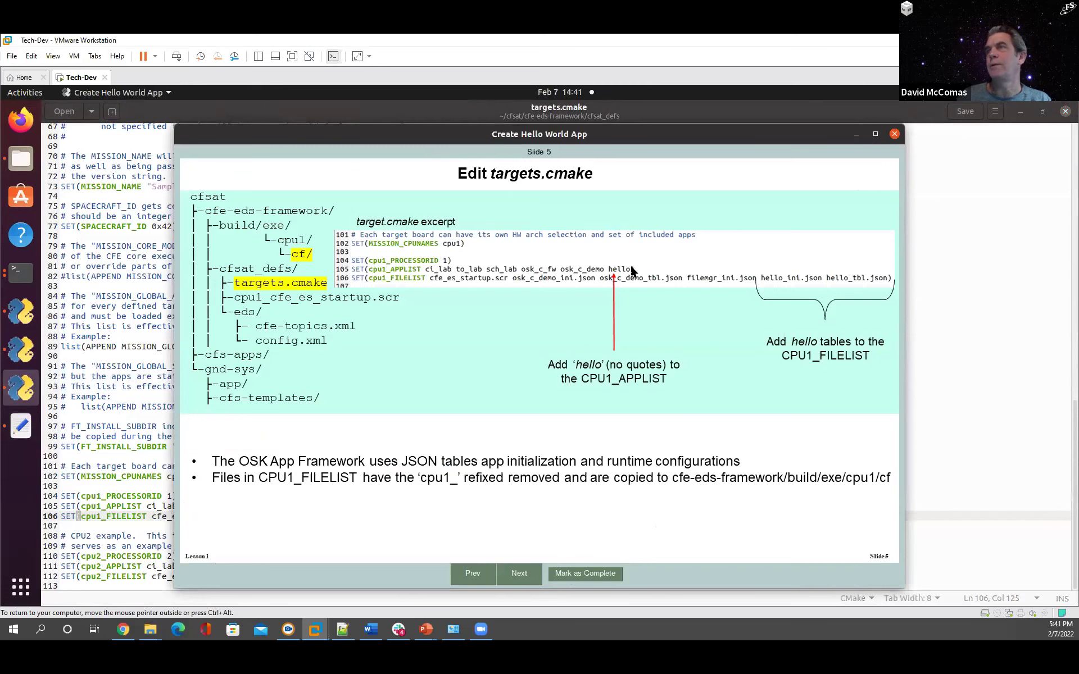
pyautogui.click(510, 571)
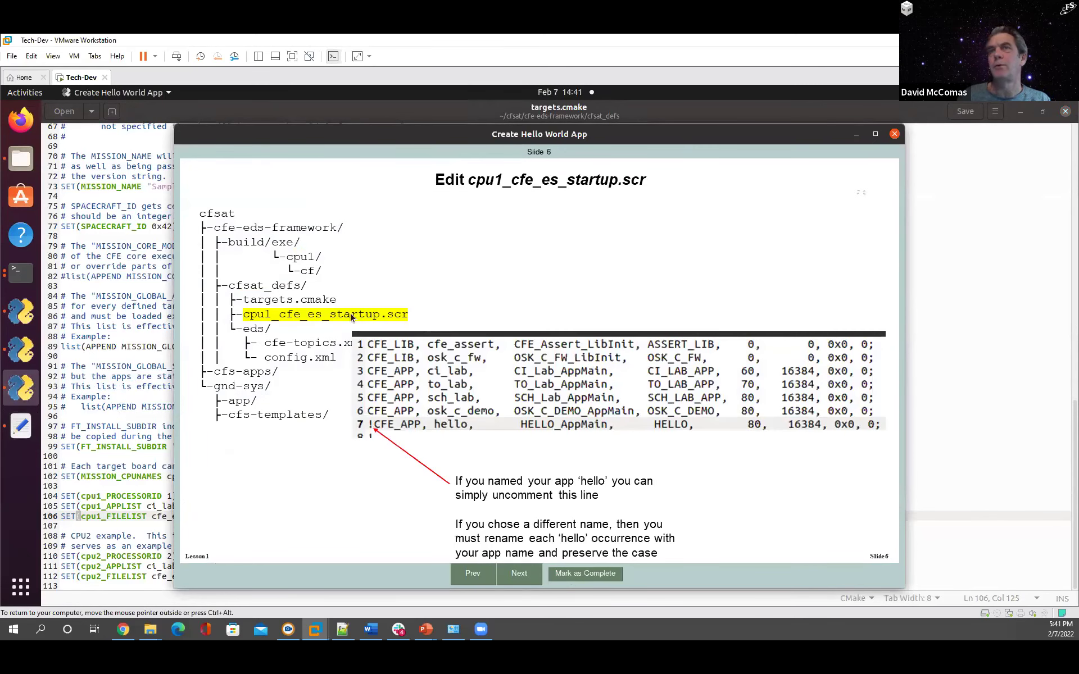
pyautogui.click(105, 256)
pyautogui.click(21, 158)
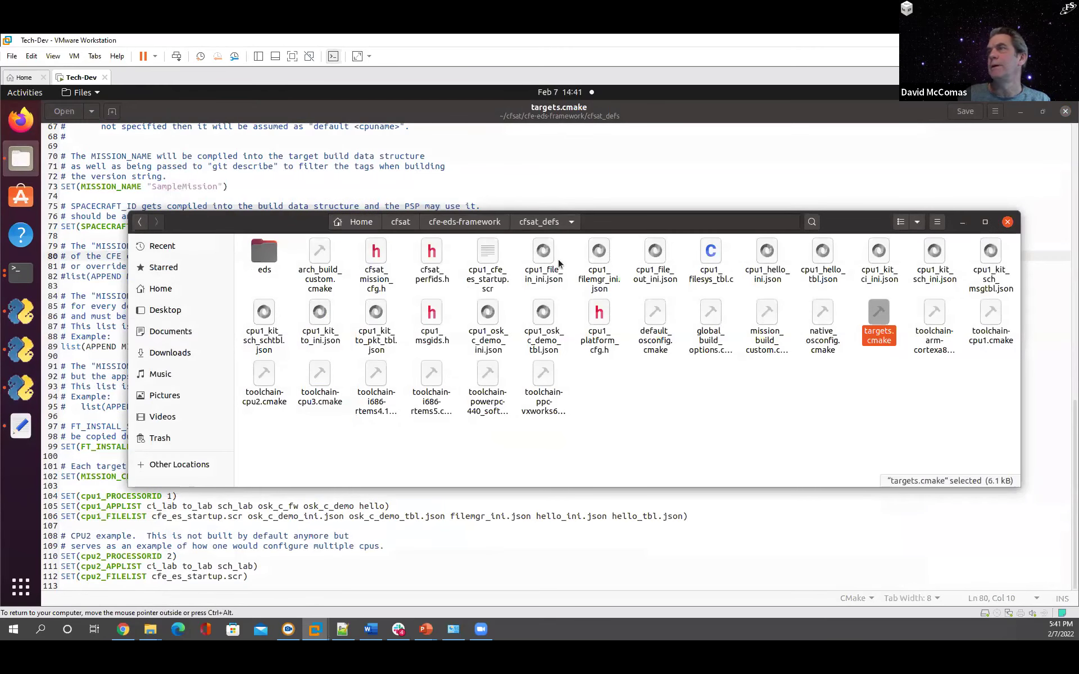
pyautogui.rightClick(495, 251)
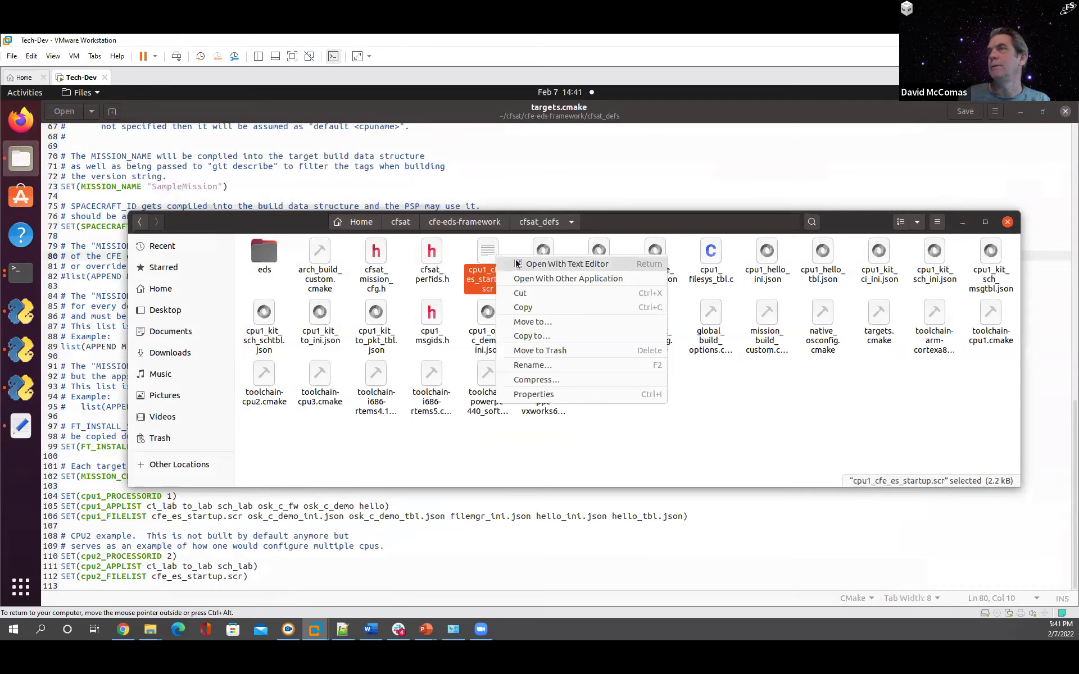
pyautogui.click(511, 262)
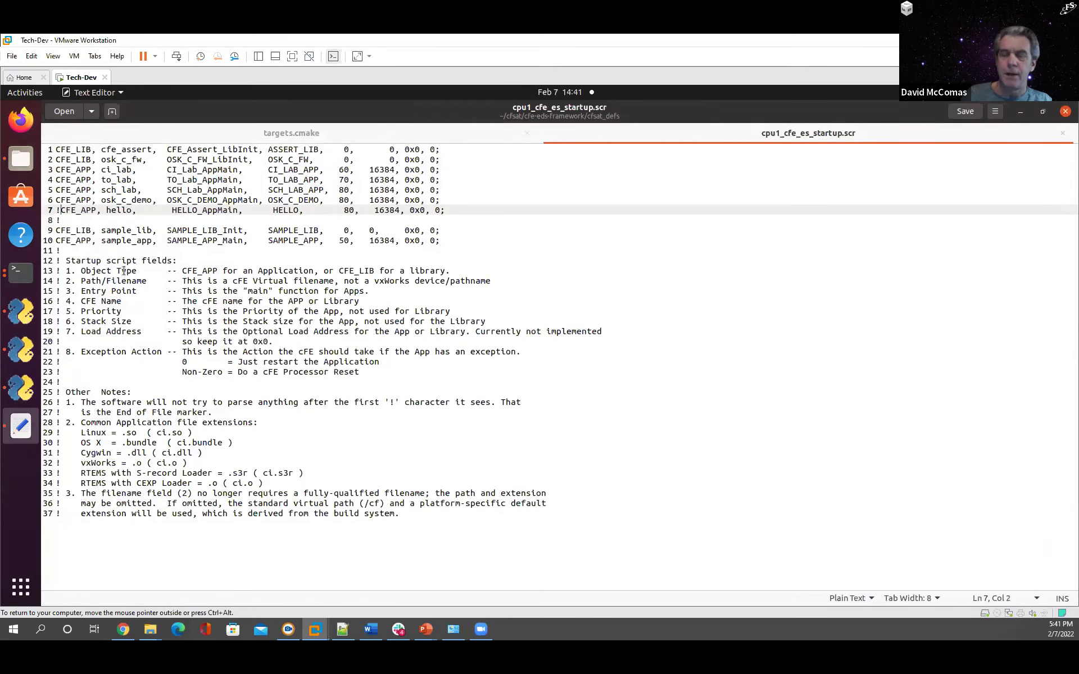
# Step: Uncomment the hello app entry on line 7 by removing its leading exclamation mark, and save the startup script
pyautogui.press('BackSpace')
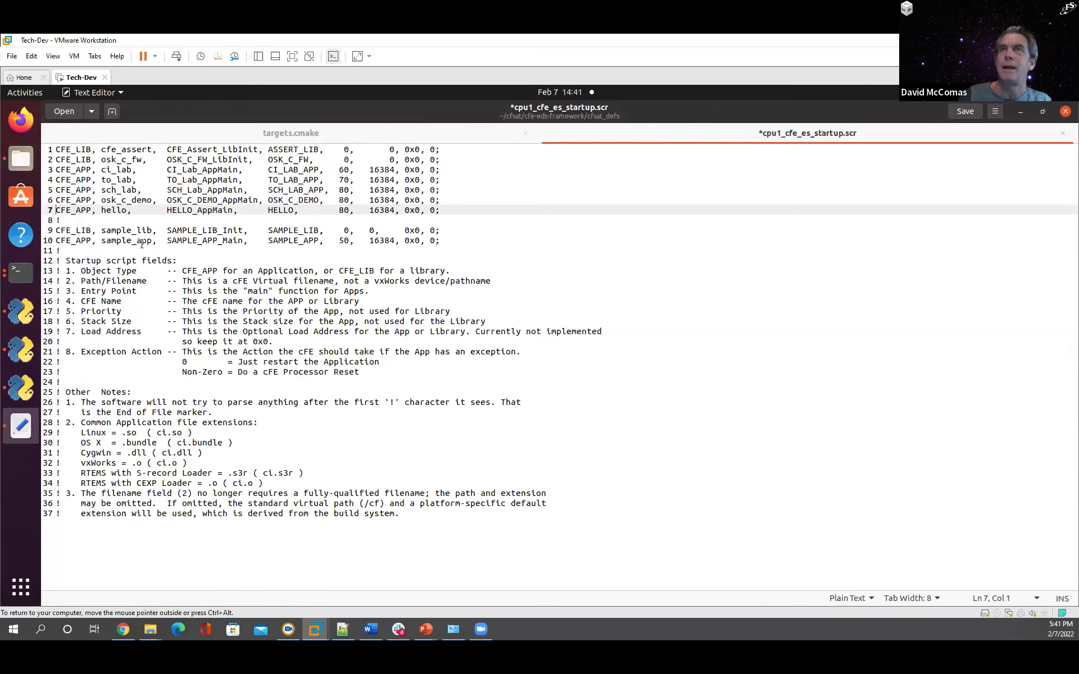
pyautogui.click(451, 219)
pyautogui.hotkey('ctrl', 's')
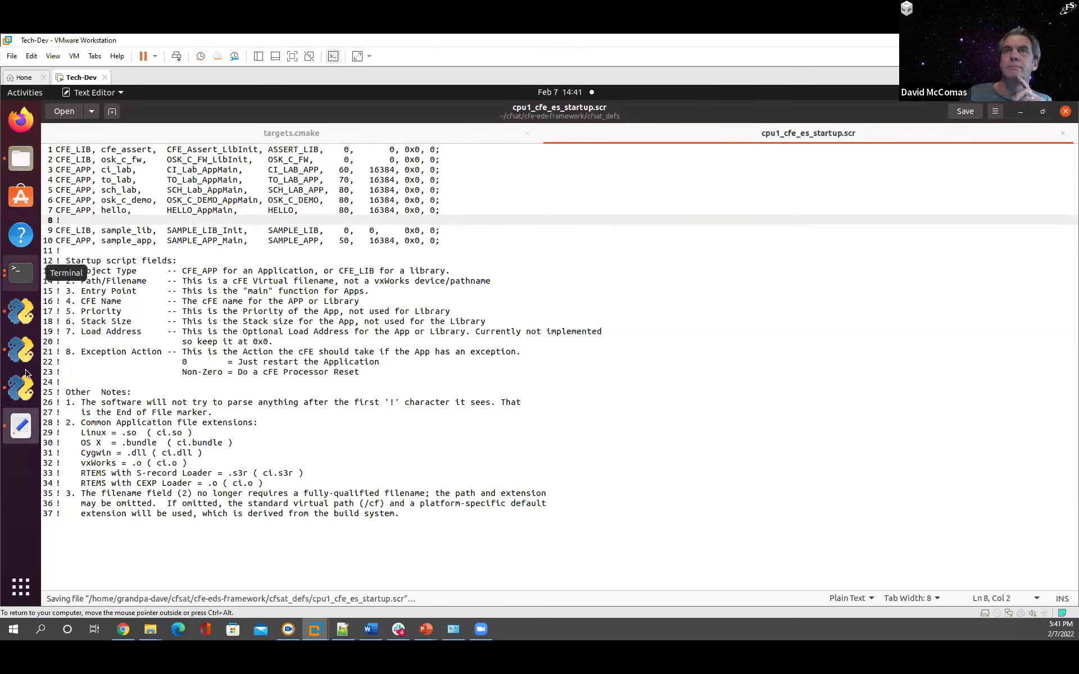
# Step: Advance the tutorial to slide 7 on building the cFS, and switch to the terminal in cfe-eds-framework/build/exe/cpu1
pyautogui.click(21, 388)
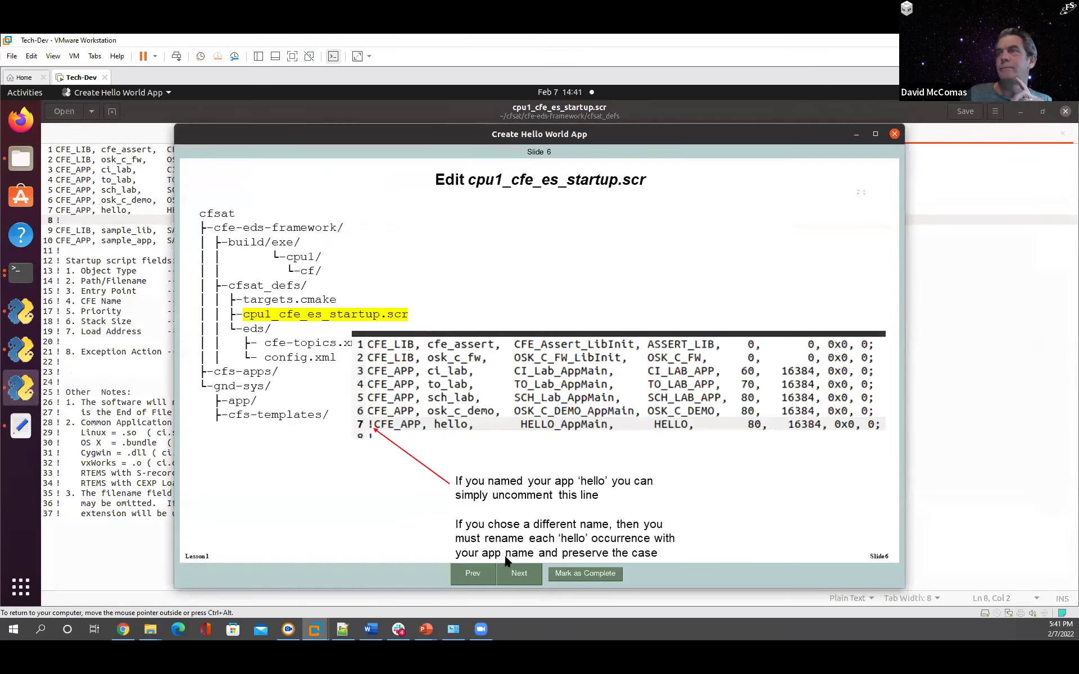
pyautogui.click(518, 573)
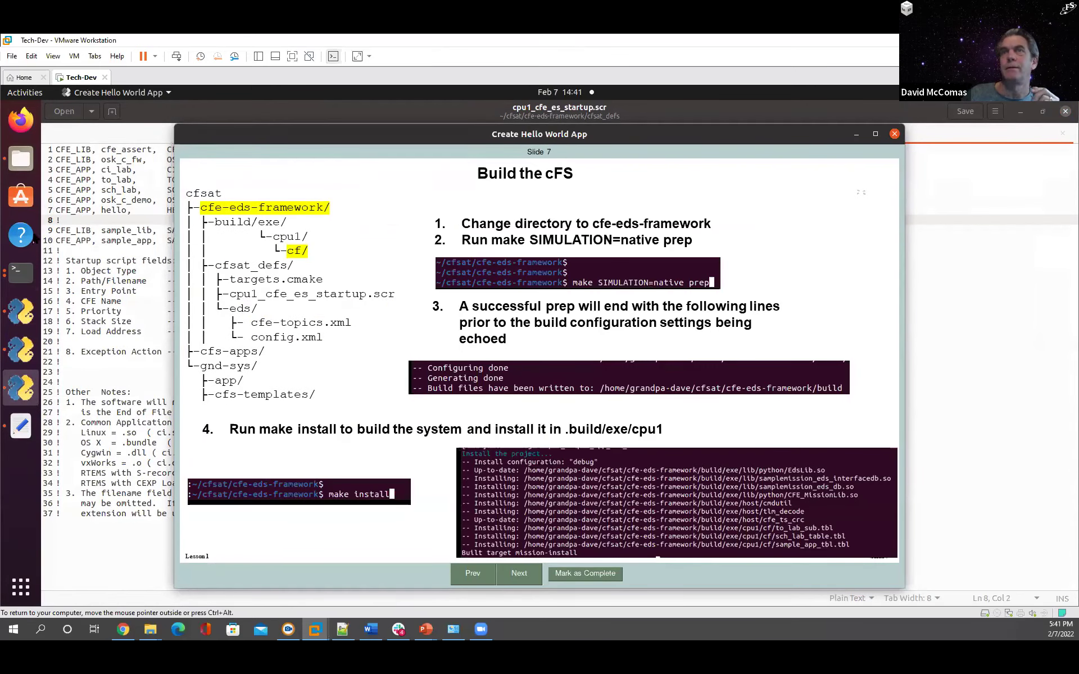
pyautogui.click(25, 272)
pyautogui.click(25, 272)
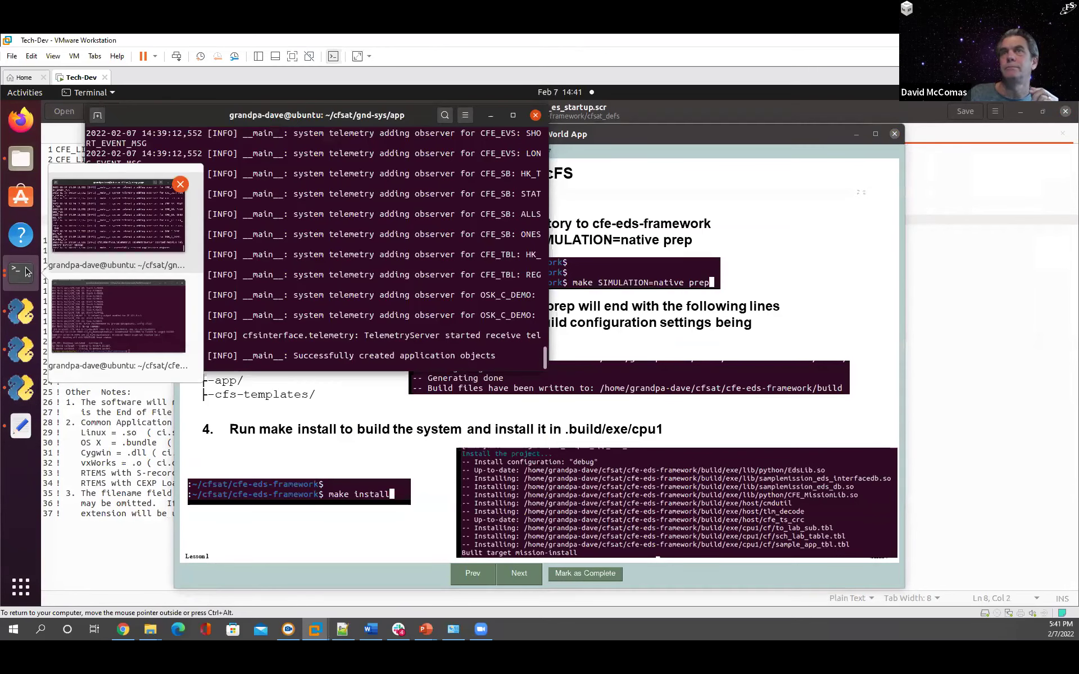
pyautogui.click(89, 311)
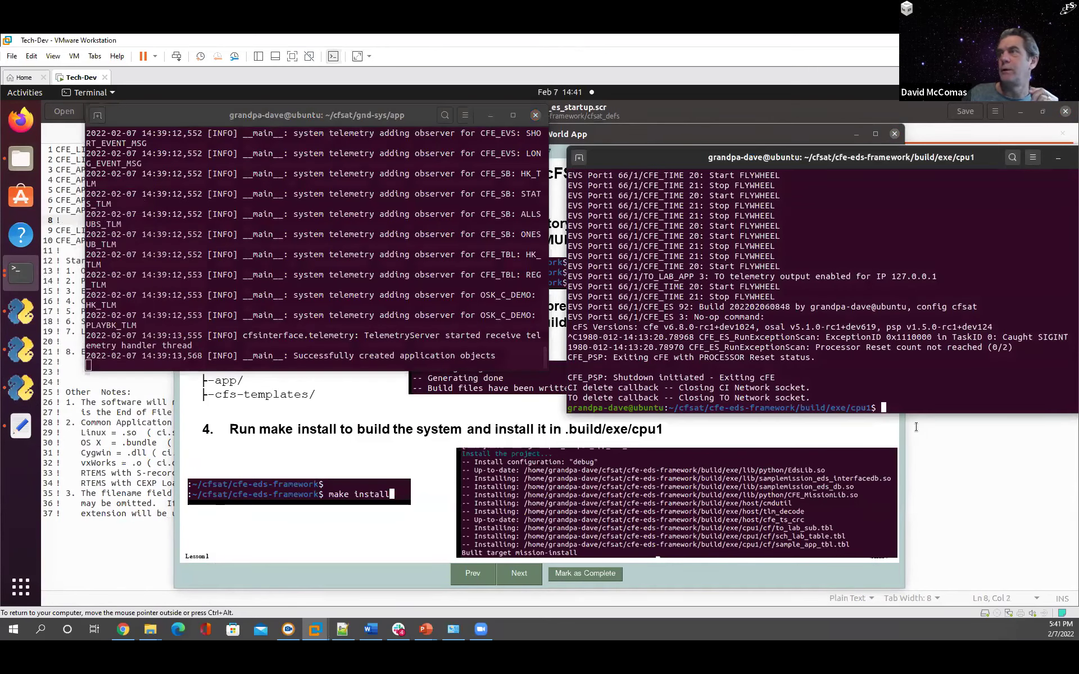
# Step: Try to run make SIMULATION=native prep from the build/exe/cpu1 directory
pyautogui.press('Up')
pyautogui.press('Up')
pyautogui.press('Up')
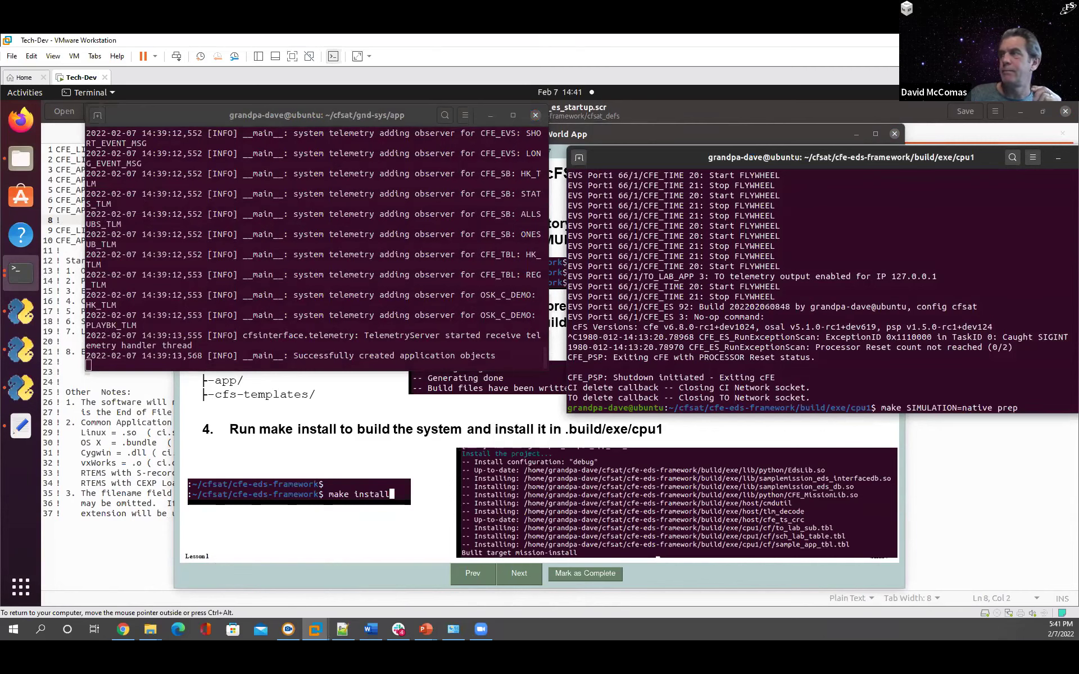
pyautogui.press('Return')
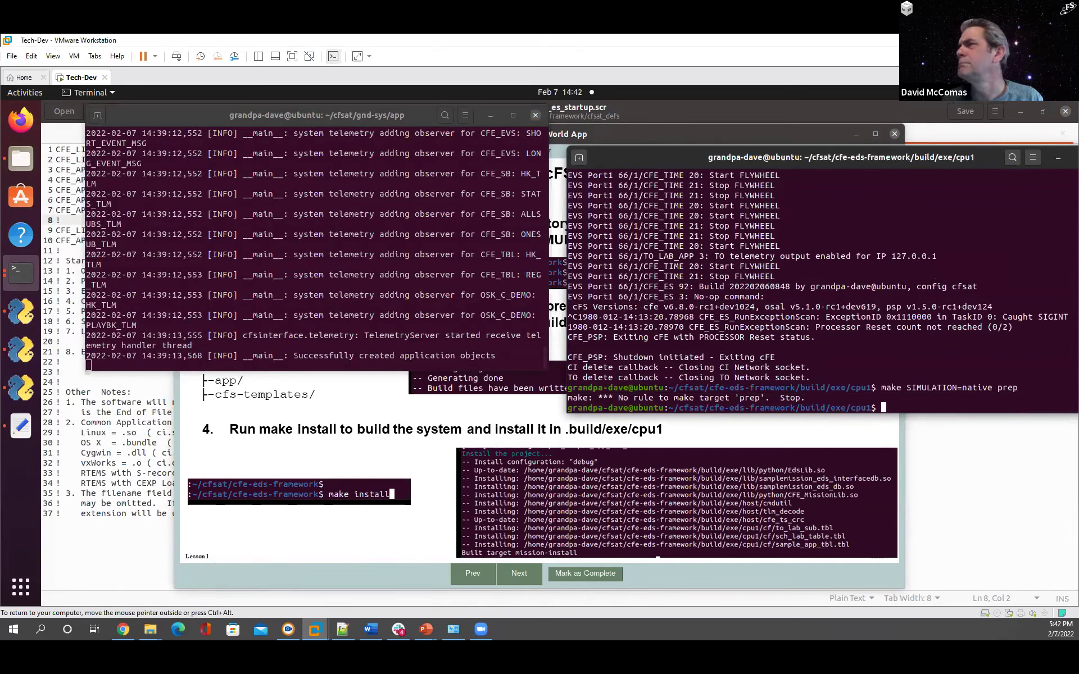
# Step: Go up three directories to cfe-eds-framework, run make SIMULATION=native prep there, and review its output for the hello app and tables
pyautogui.write('cd ')
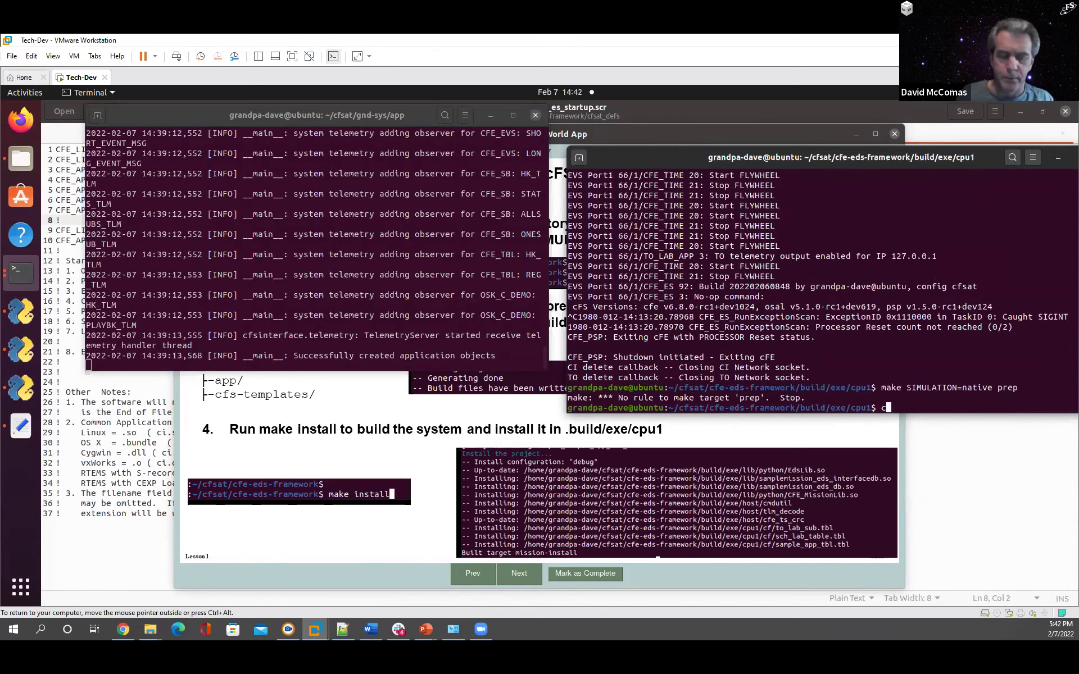
pyautogui.write('../../..')
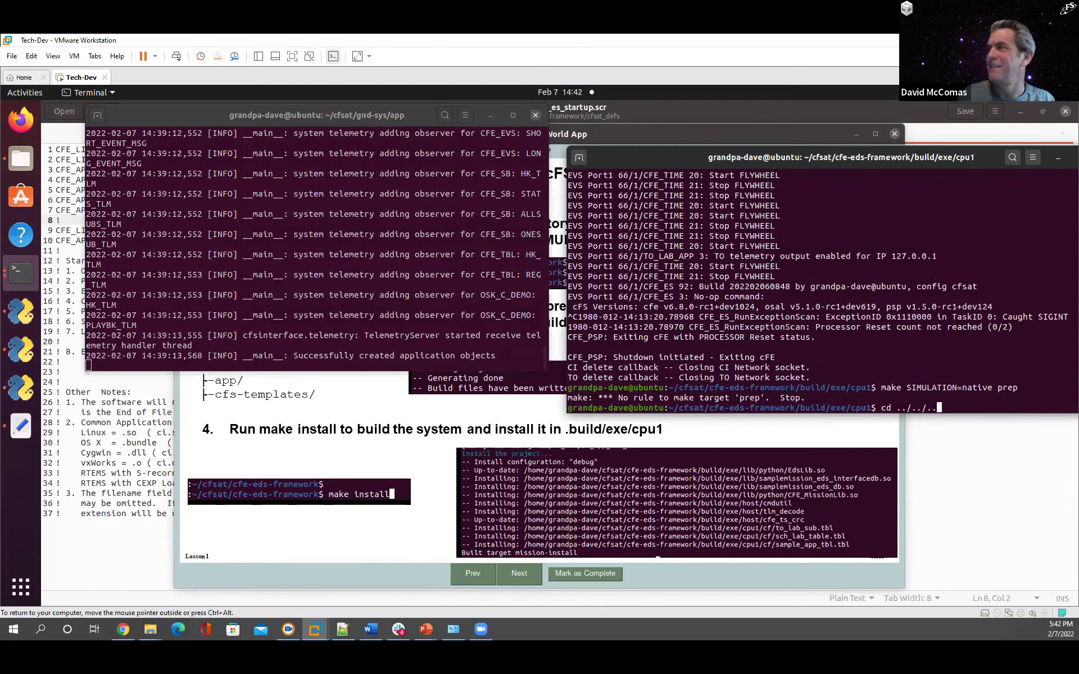
pyautogui.press('Return')
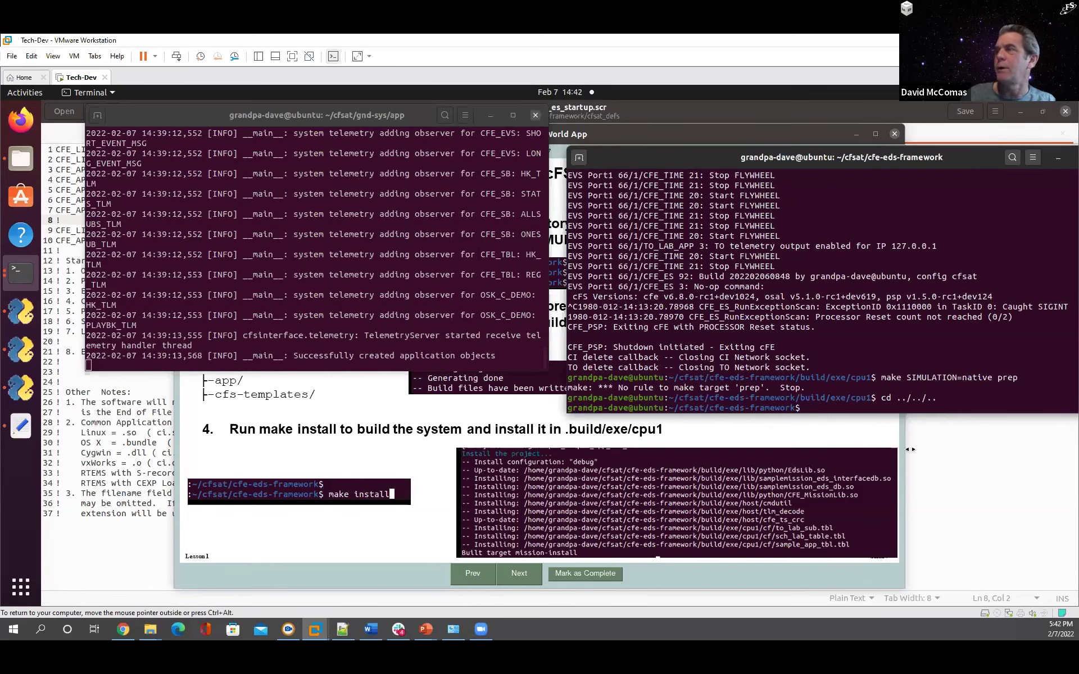
pyautogui.press('Up')
pyautogui.press('Up')
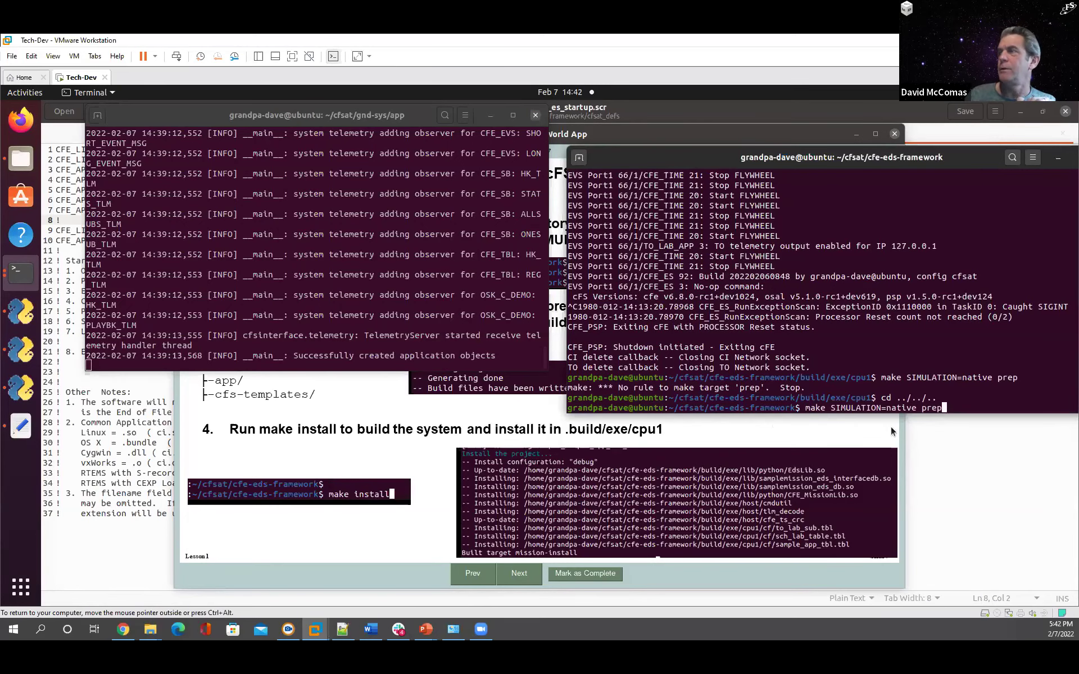
pyautogui.press('Return')
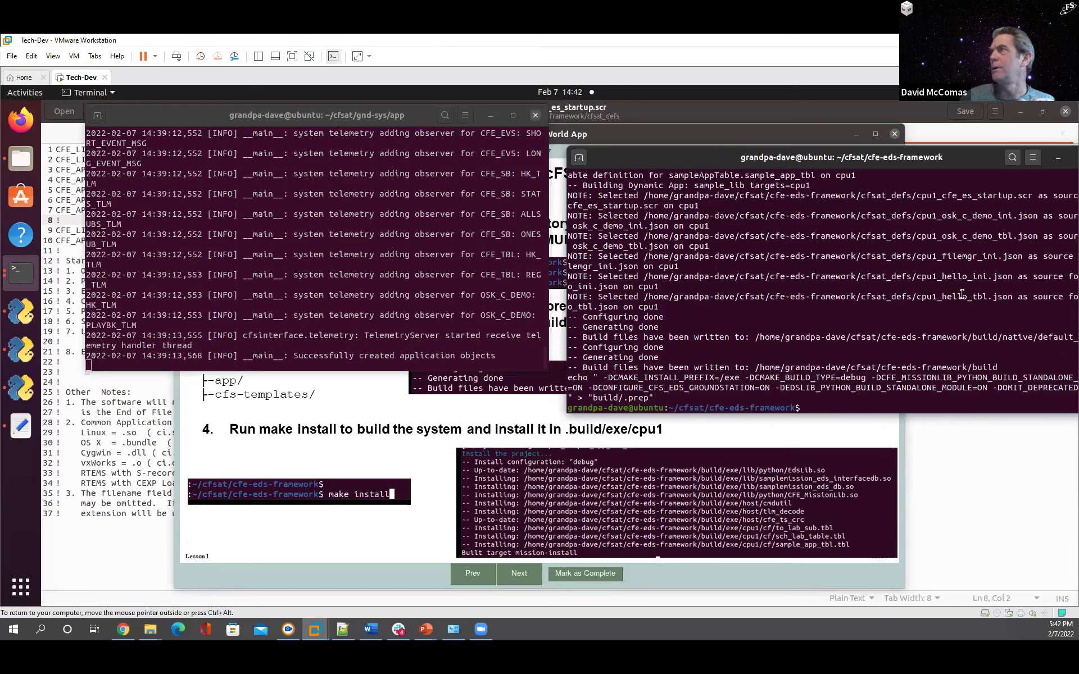
pyautogui.scroll(4, 962, 293)
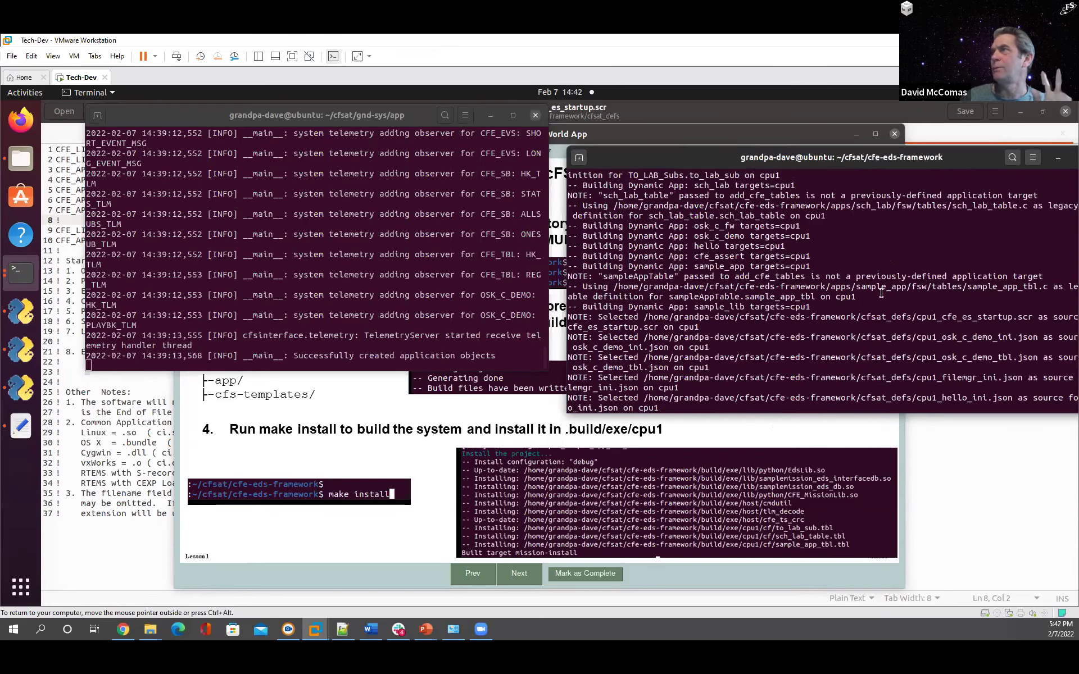
pyautogui.scroll(-4, 881, 293)
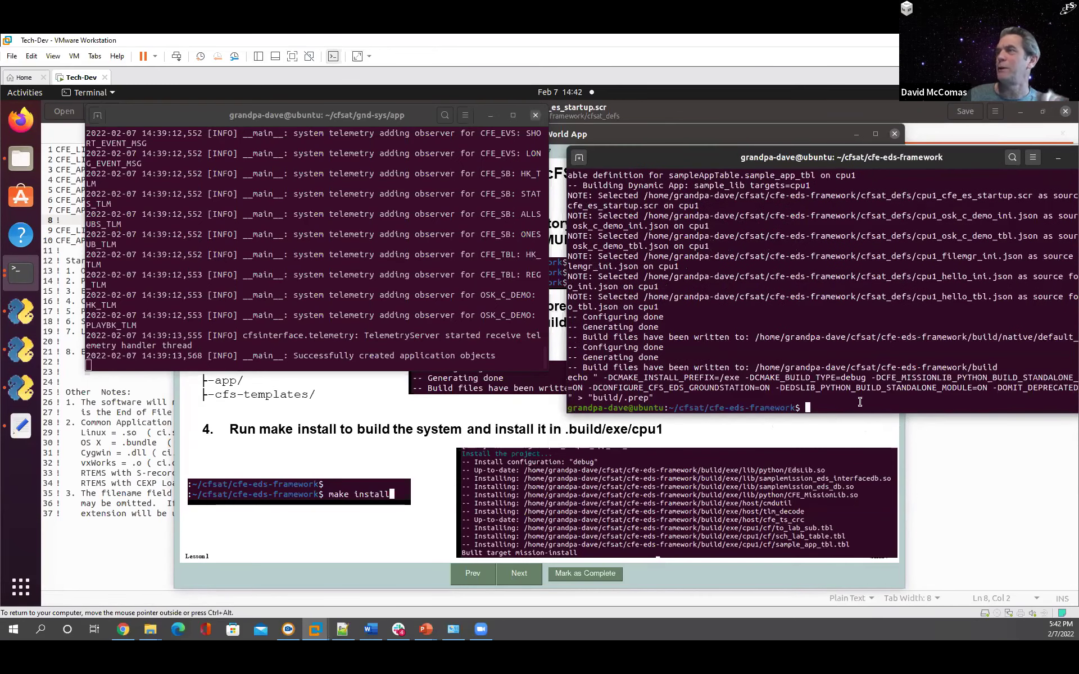
# Step: Run make install in cfe-eds-framework to build and install the system
pyautogui.write('cd ../../..')
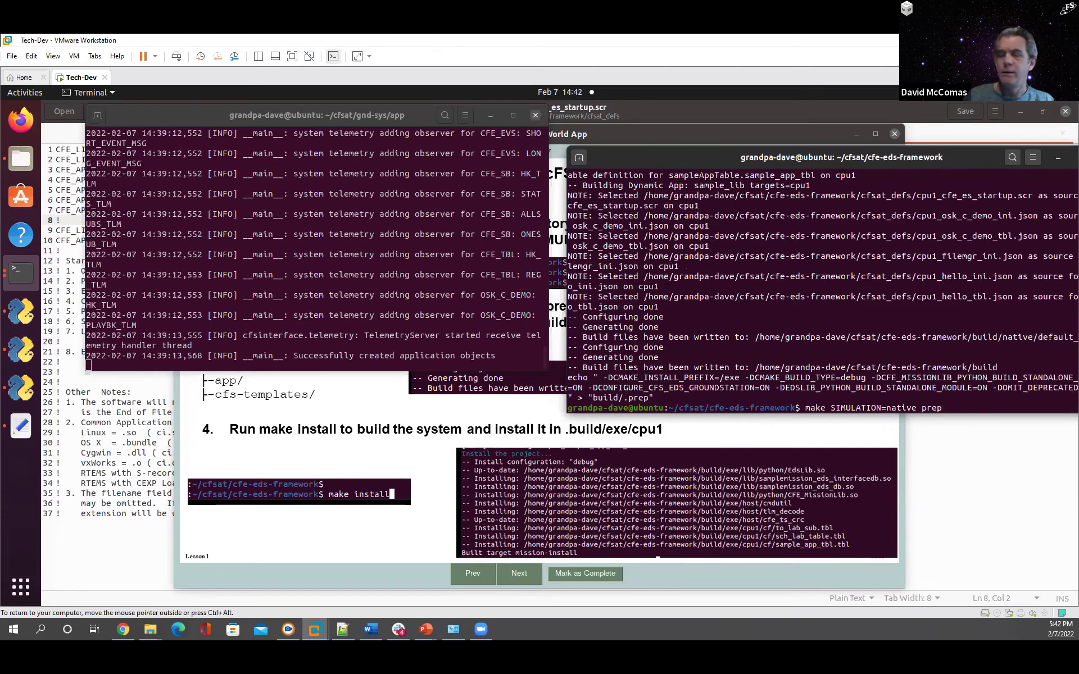
pyautogui.press('BackSpace')
pyautogui.press('BackSpace')
pyautogui.press('BackSpace')
pyautogui.press('BackSpace')
pyautogui.press('BackSpace')
pyautogui.press('BackSpace')
pyautogui.press('BackSpace')
pyautogui.press('BackSpace')
pyautogui.press('BackSpace')
pyautogui.press('BackSpace')
pyautogui.press('BackSpace')
pyautogui.press('BackSpace')
pyautogui.press('BackSpace')
pyautogui.press('BackSpace')
pyautogui.press('BackSpace')
pyautogui.press('BackSpace')
pyautogui.press('BackSpace')
pyautogui.press('BackSpace')
pyautogui.press('BackSpace')
pyautogui.press('BackSpace')
pyautogui.write('install')
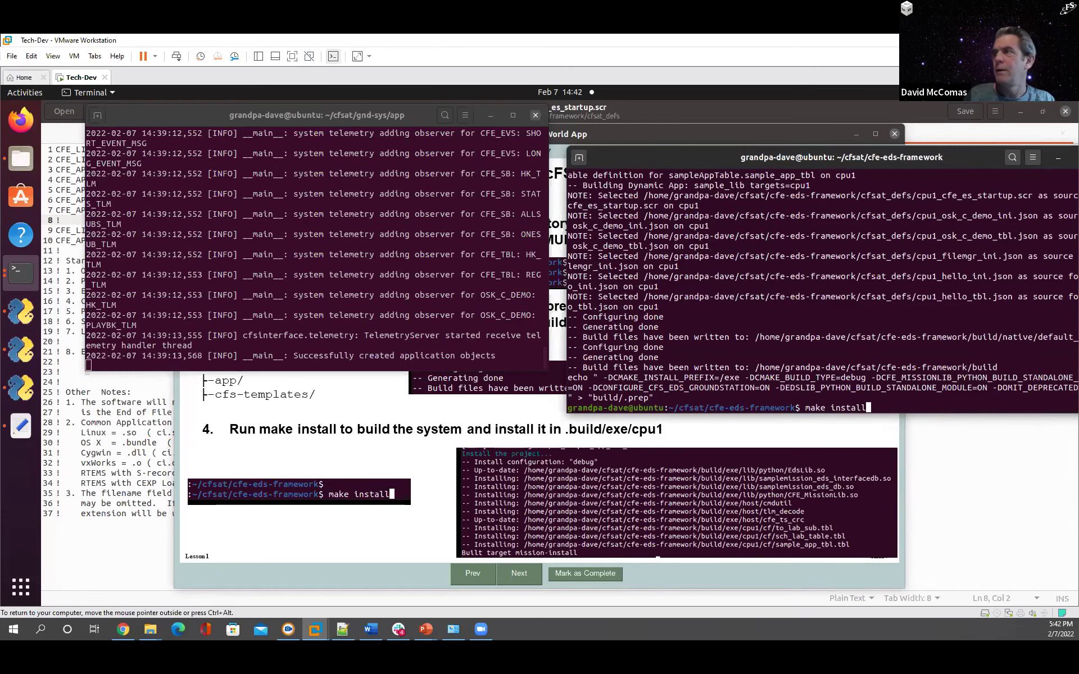
pyautogui.press('Return')
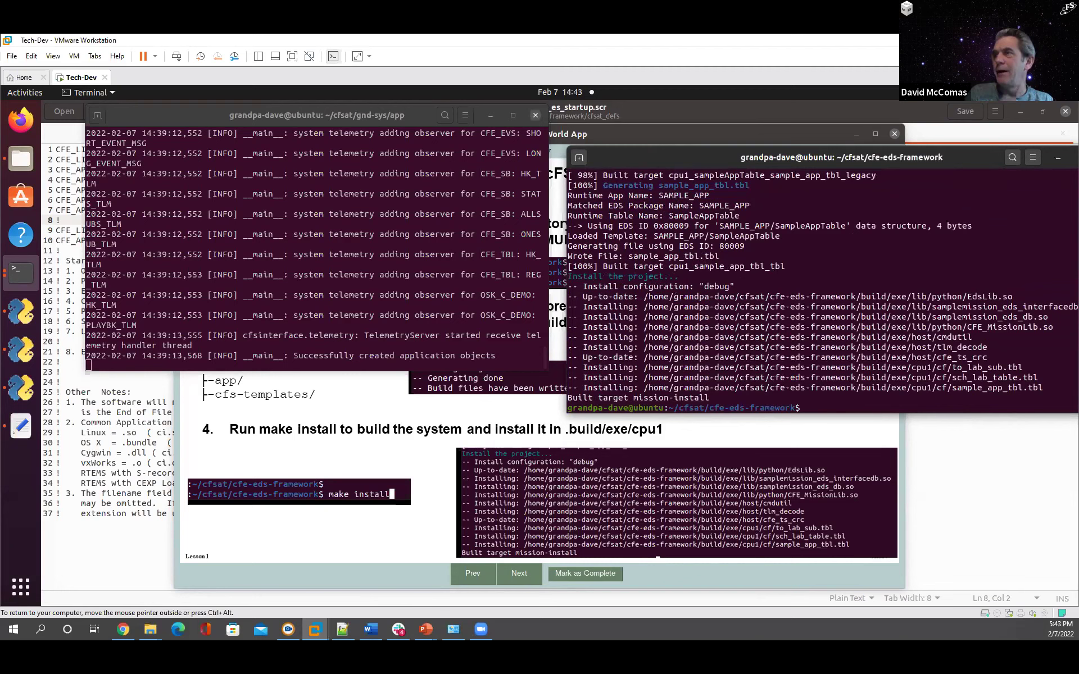
# Step: Change to build/exe/cpu1, run ./core-cpu1, and highlight the HELLO app's initialization message in the startup output
pyautogui.write('cd ')
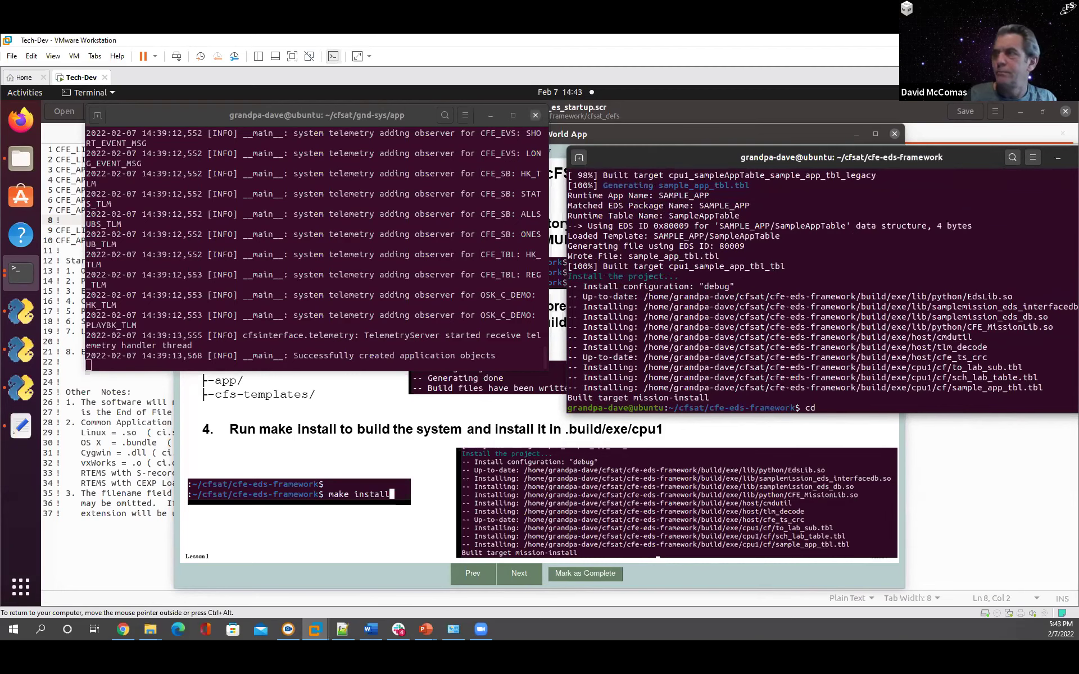
pyautogui.write('build/')
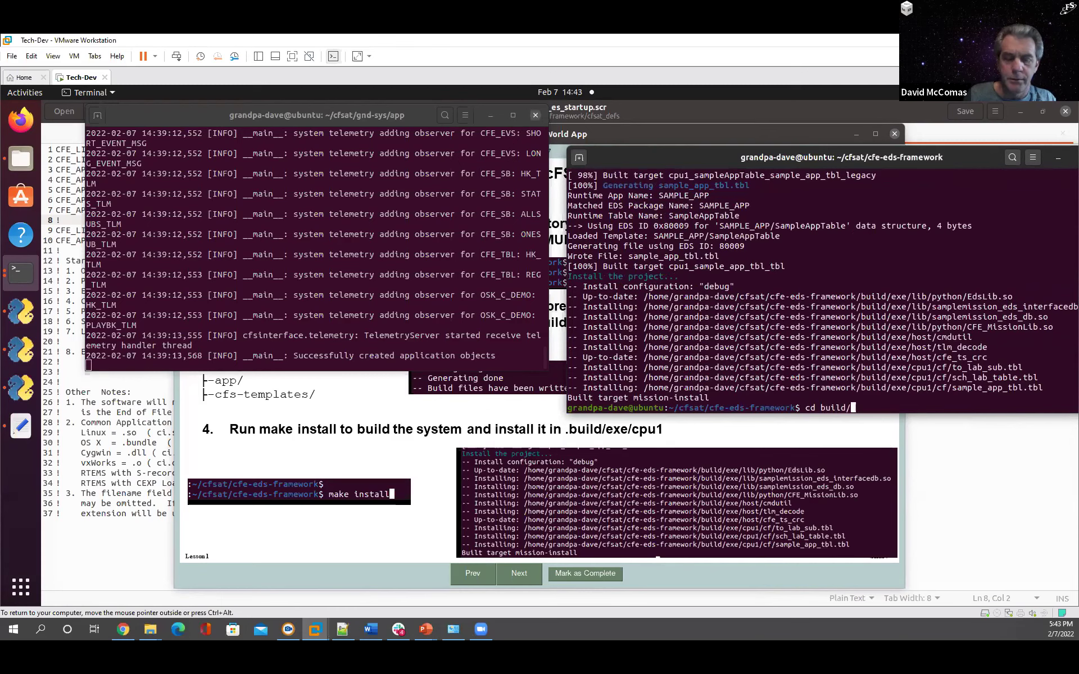
pyautogui.write('exe/cpu1')
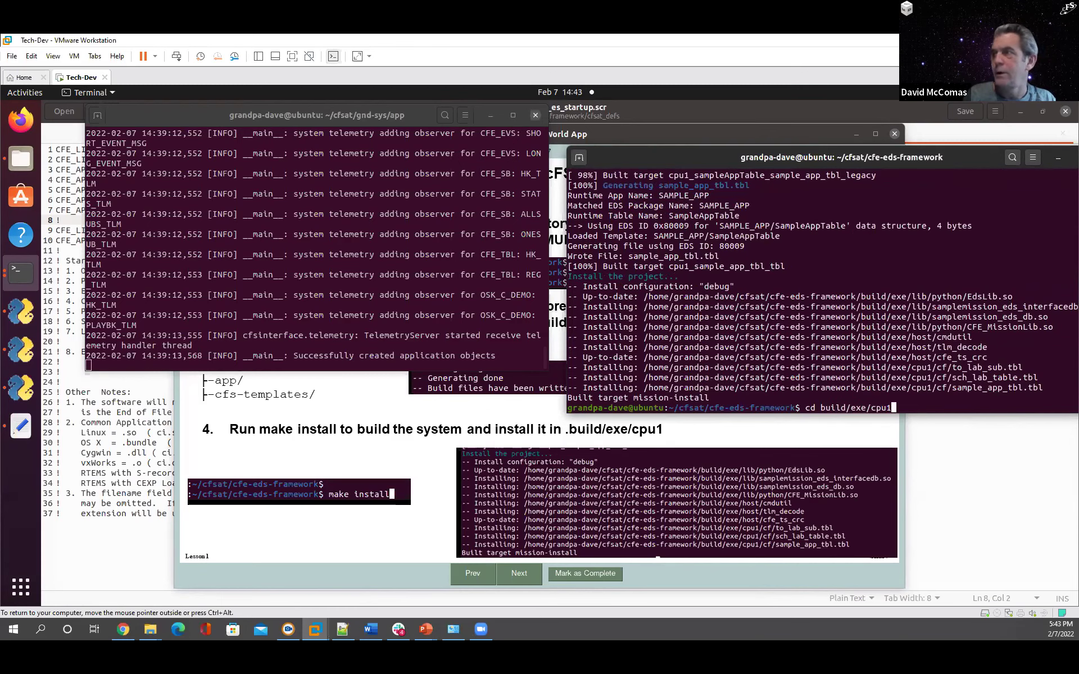
pyautogui.press('Return')
pyautogui.write('./core-cpu1')
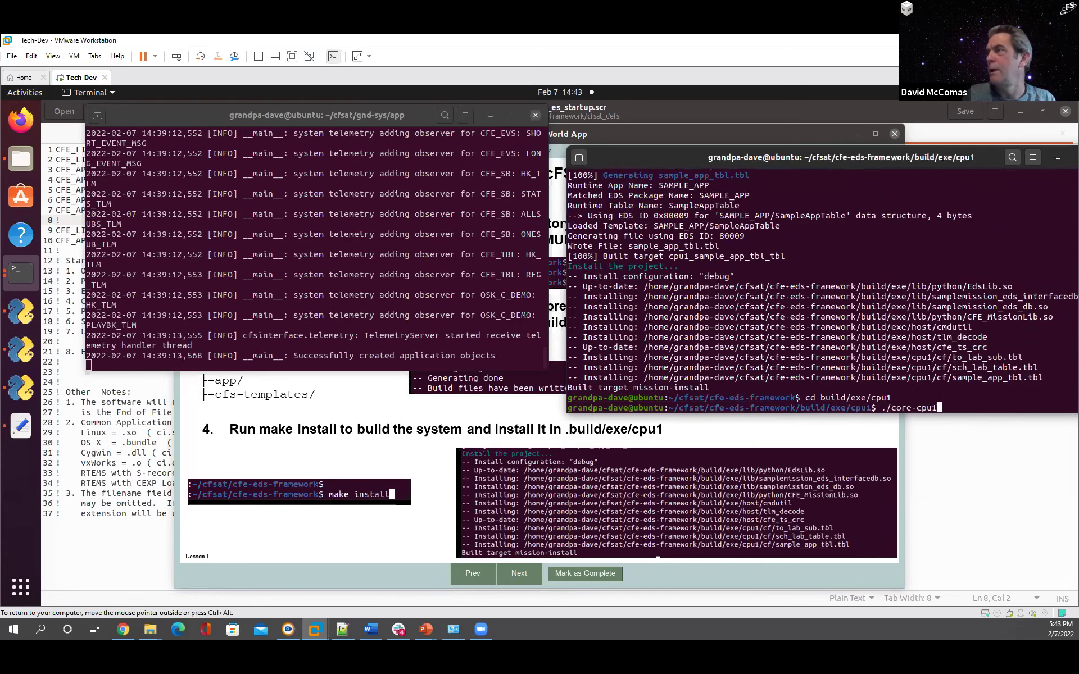
pyautogui.press('Return')
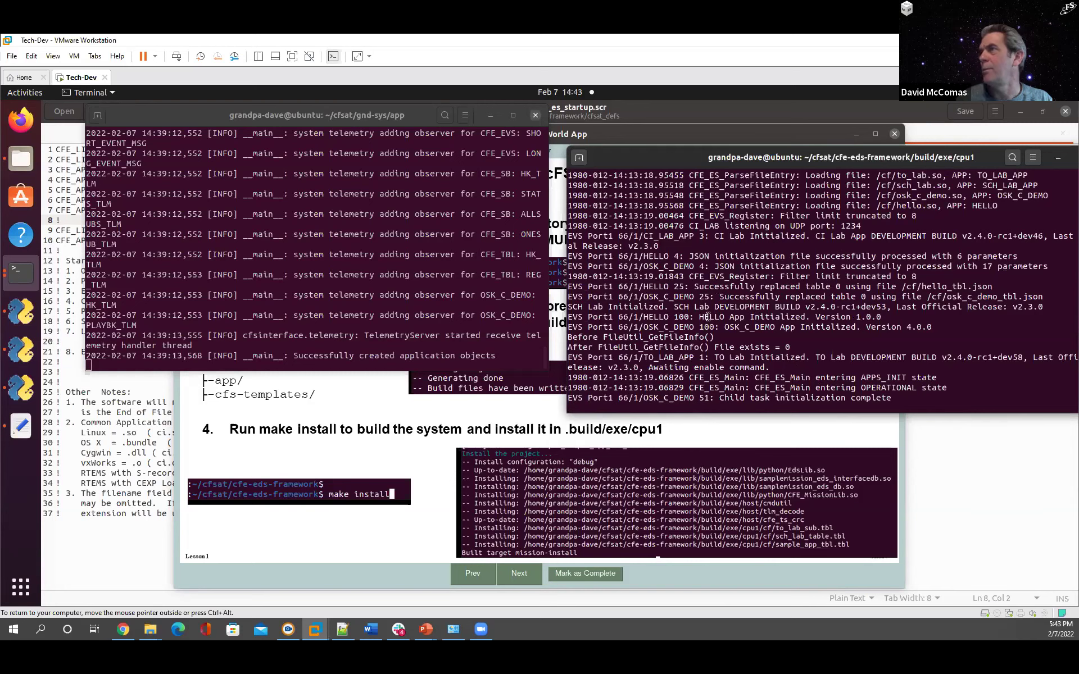
pyautogui.moveTo(699, 317); pyautogui.dragTo(888, 316)
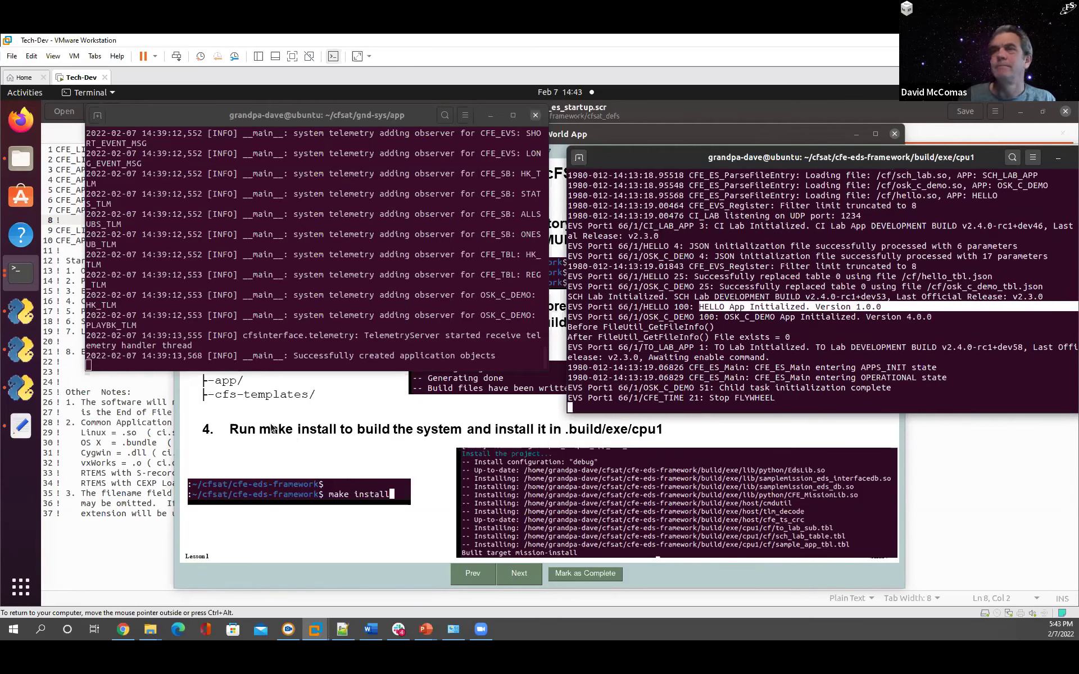
# Step: Close the tutorial windows and the cFS Application Toolkit, and relaunch the toolkit from the gnd-sys/app terminal
pyautogui.click(241, 434)
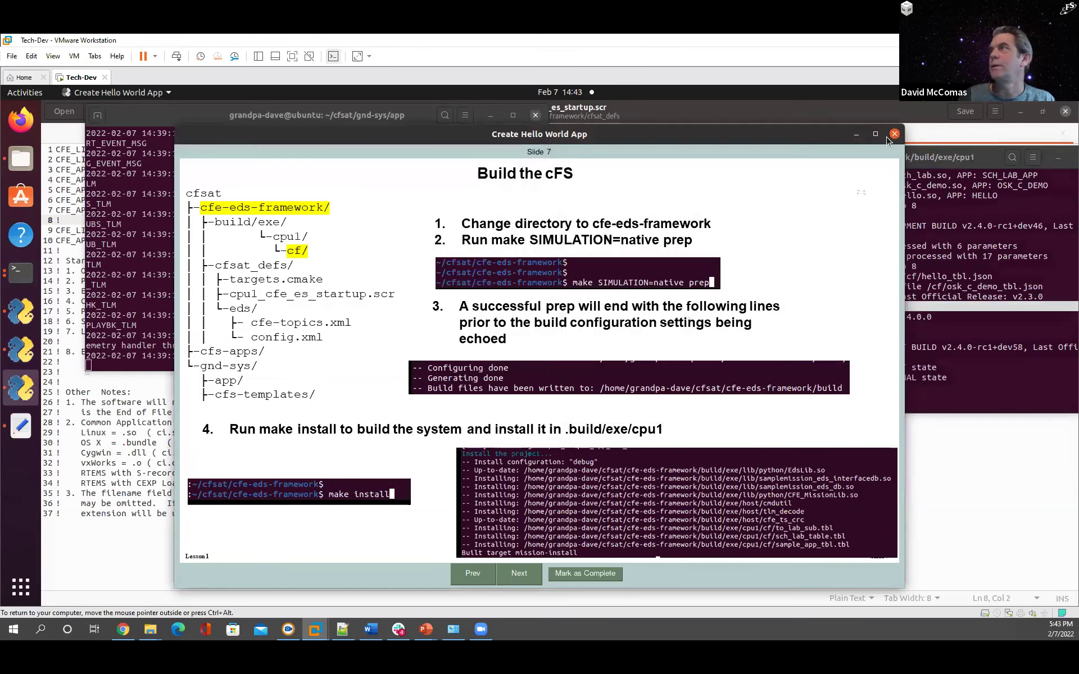
pyautogui.click(21, 387)
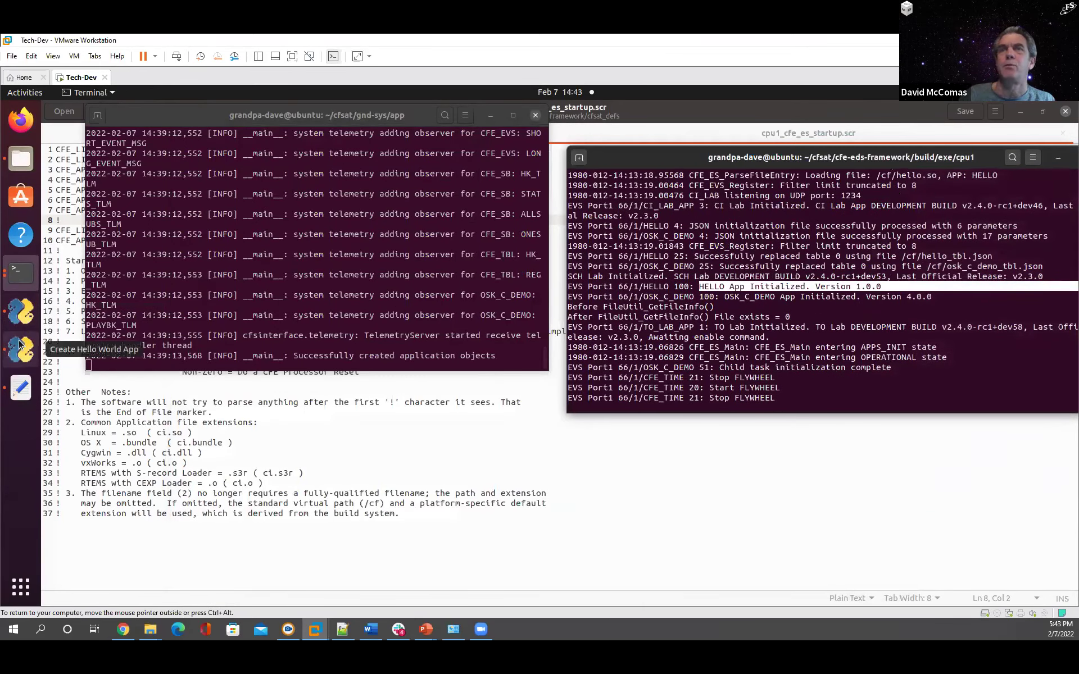
pyautogui.click(21, 348)
pyautogui.click(474, 277)
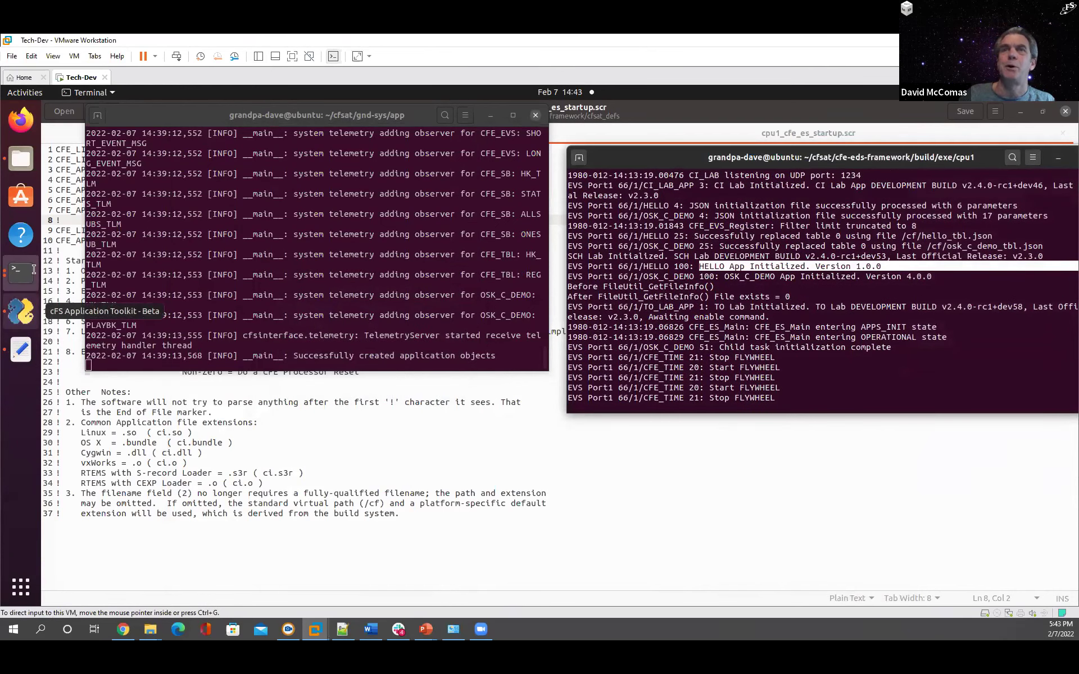
pyautogui.click(21, 311)
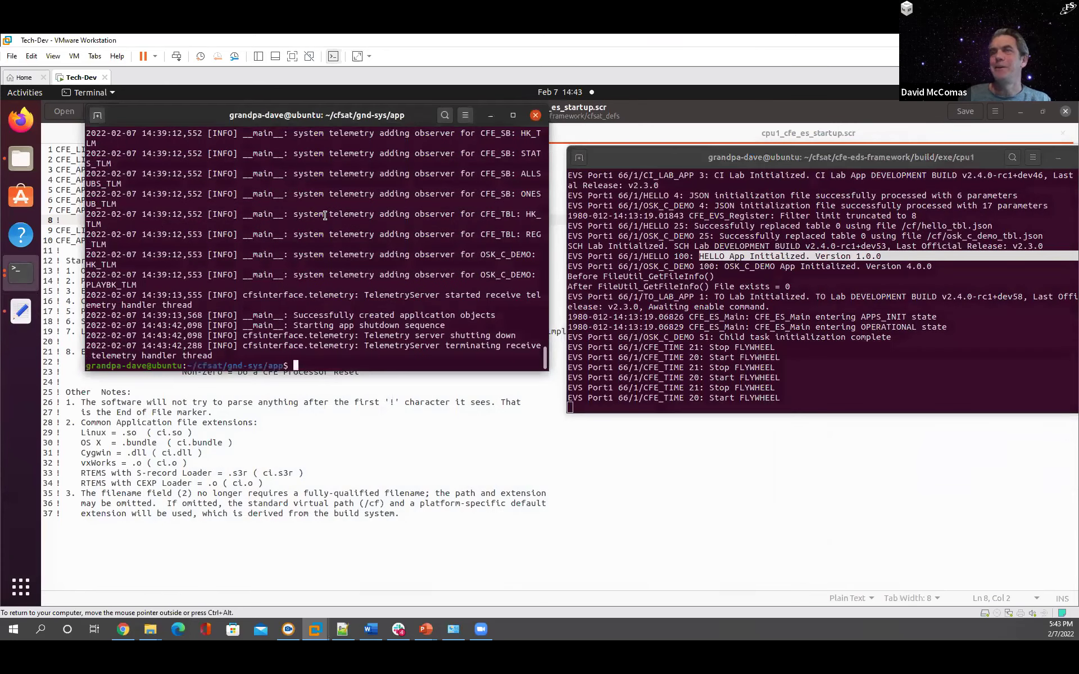
pyautogui.press('Up')
pyautogui.press('Return')
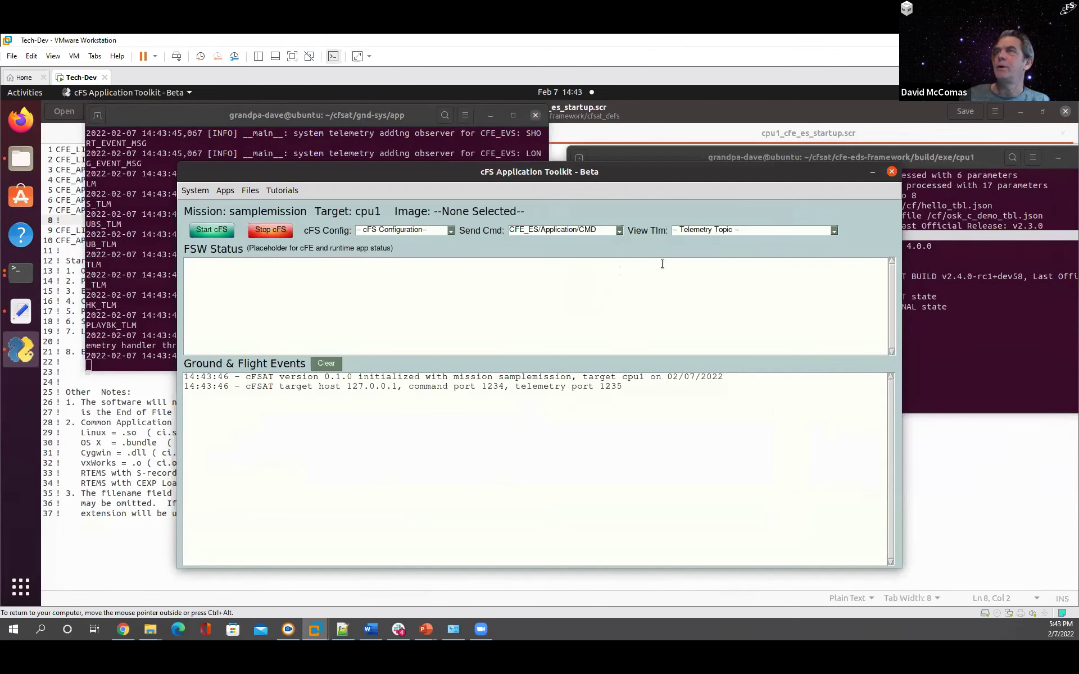
# Step: Apply the Enable Telemetry cFS configuration and look through the available command topics for HELLO
pyautogui.click(449, 228)
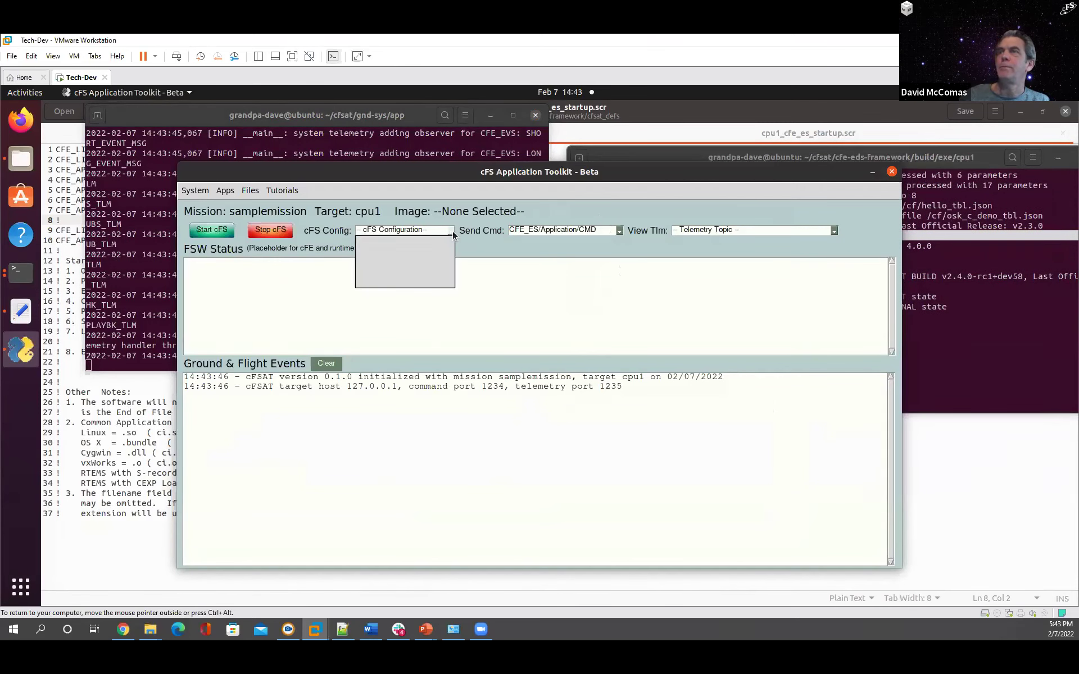
pyautogui.click(424, 245)
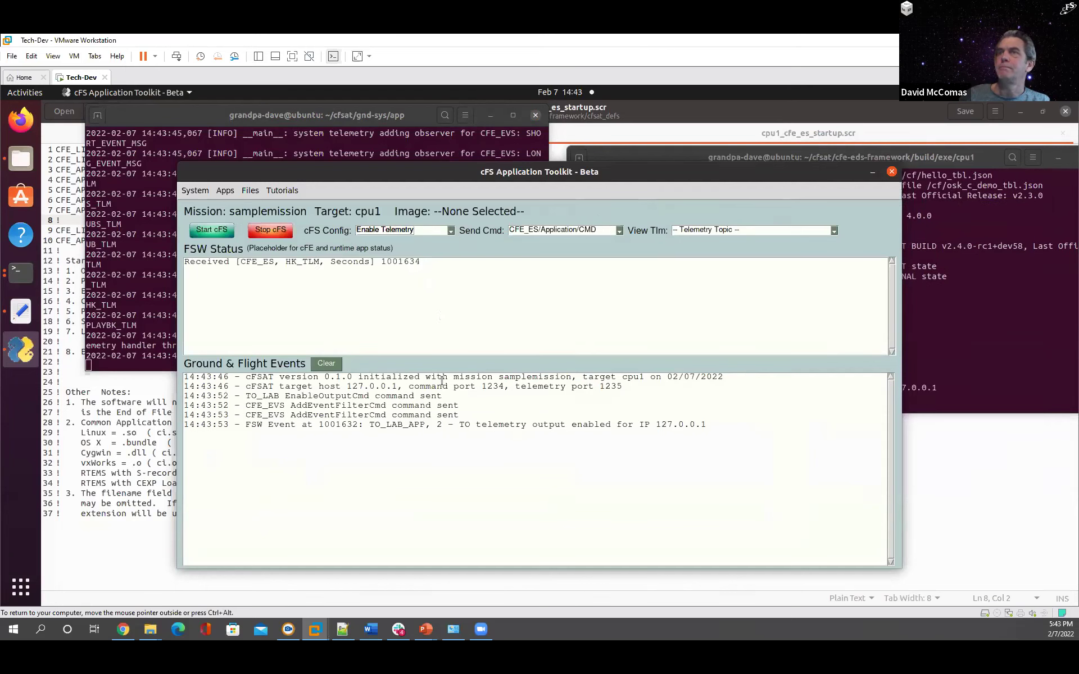
pyautogui.click(621, 231)
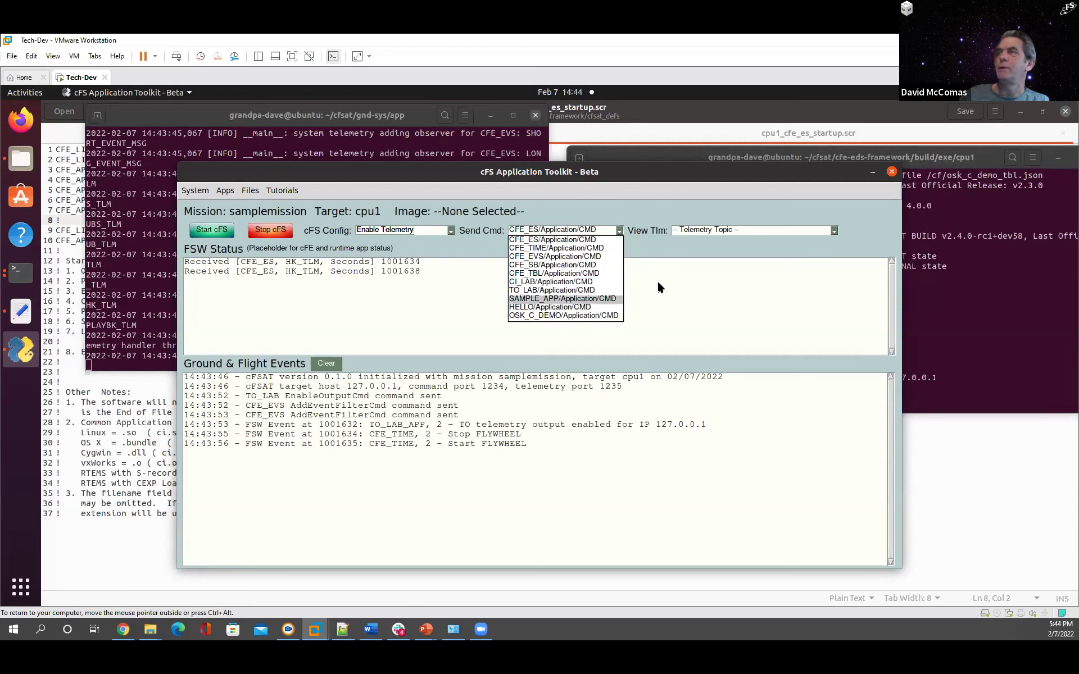
pyautogui.click(716, 226)
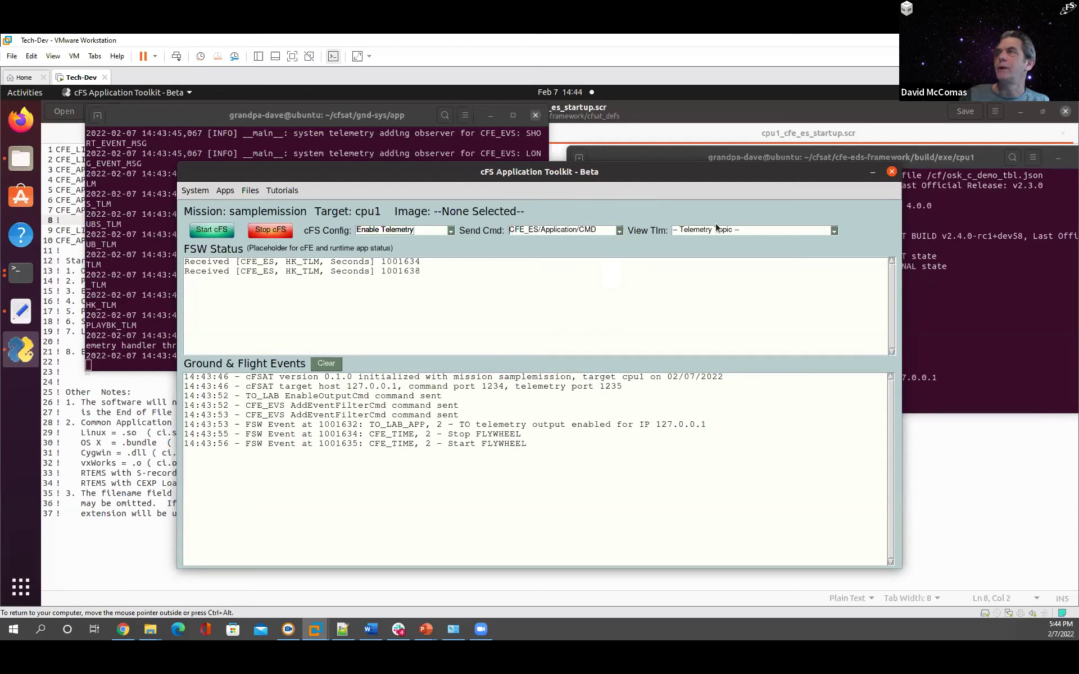
# Step: Open the HELLO/Application/HK_TLM telemetry view and move it aside so the toolkit's command selector is accessible
pyautogui.click(837, 231)
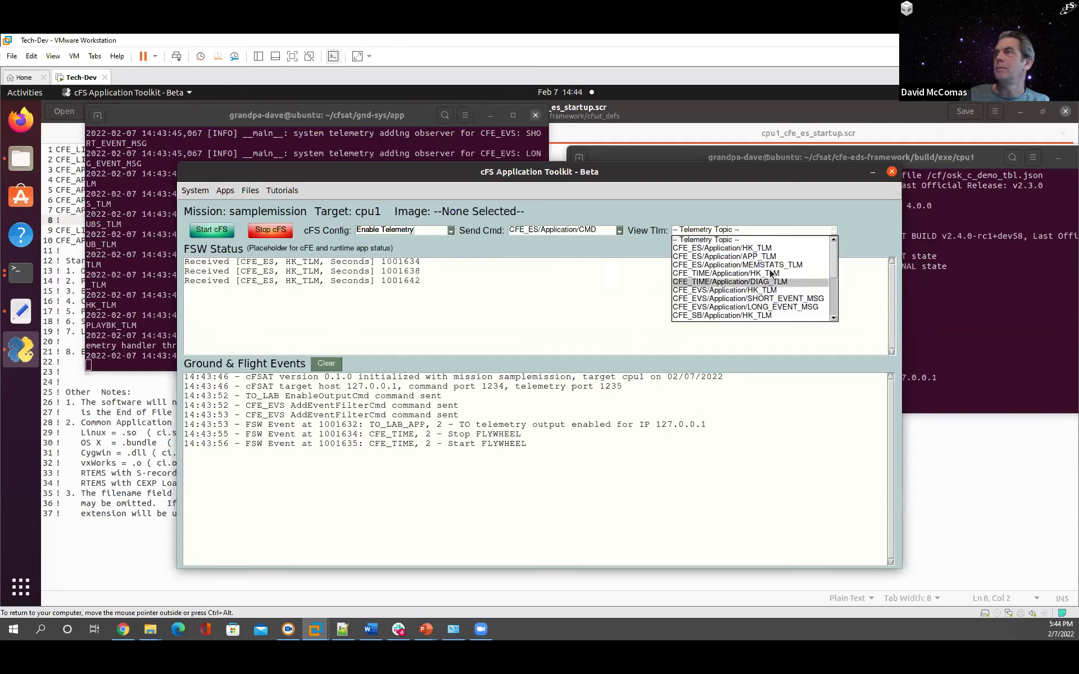
pyautogui.scroll(-3, 771, 275)
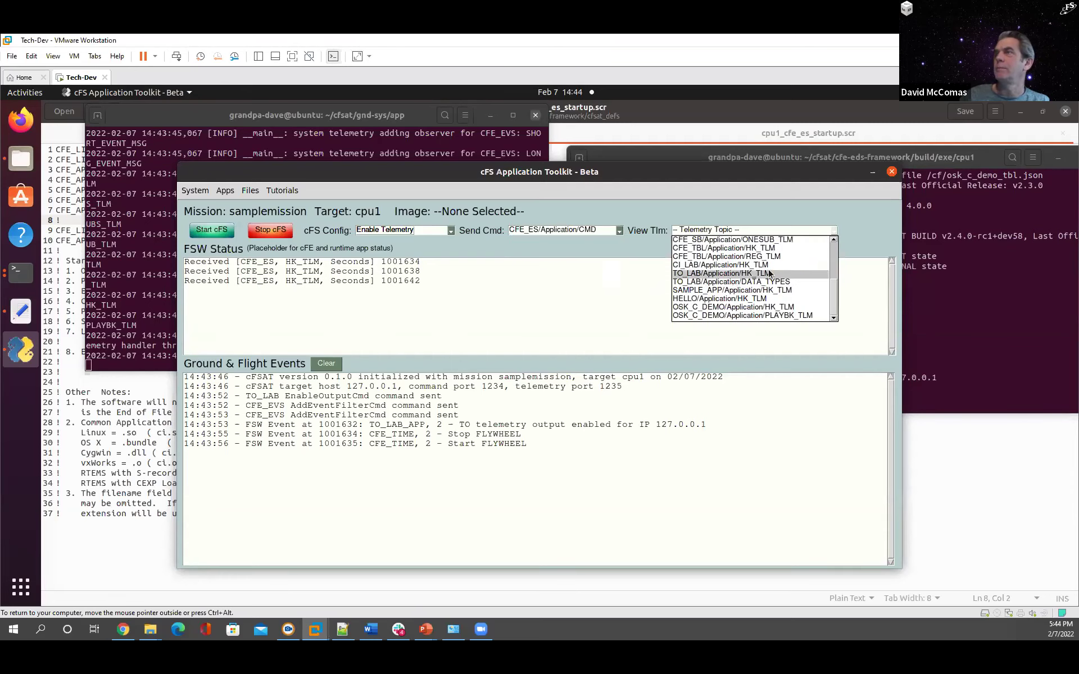
pyautogui.click(766, 302)
pyautogui.moveTo(621, 185); pyautogui.dragTo(888, 238)
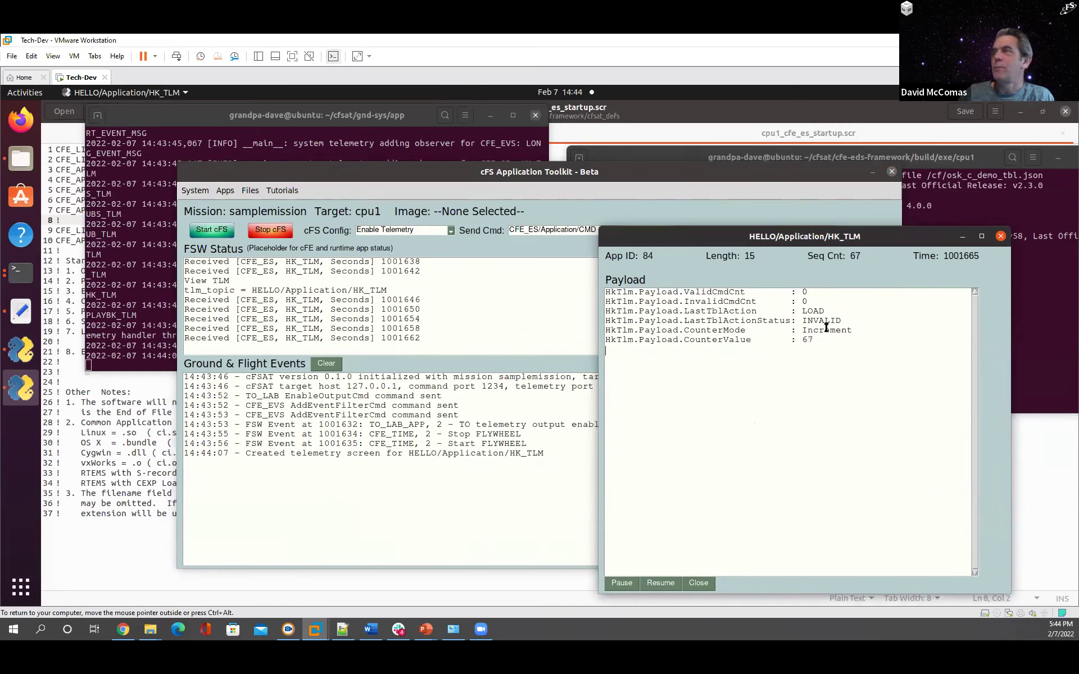
pyautogui.moveTo(801, 239); pyautogui.dragTo(833, 236)
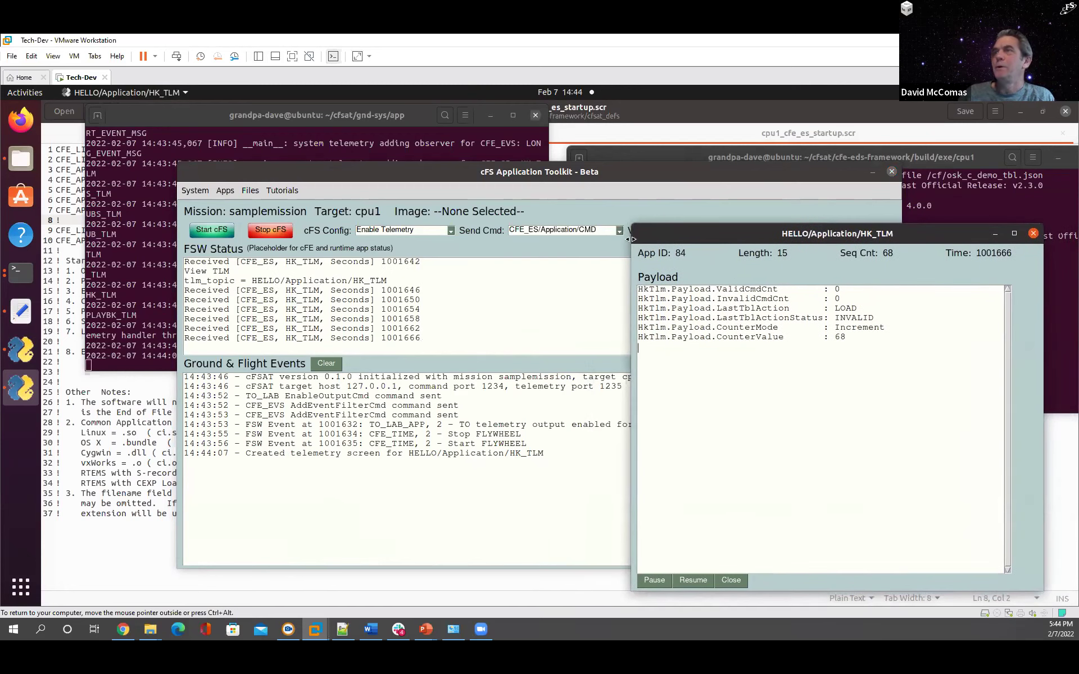
# Step: Send the HELLO/Application/CMD telecommand SetCounterModeCmd with Mode set to Decrement, keeping its telemetry in view, and exit the telecommand window
pyautogui.click(590, 255)
pyautogui.click(619, 230)
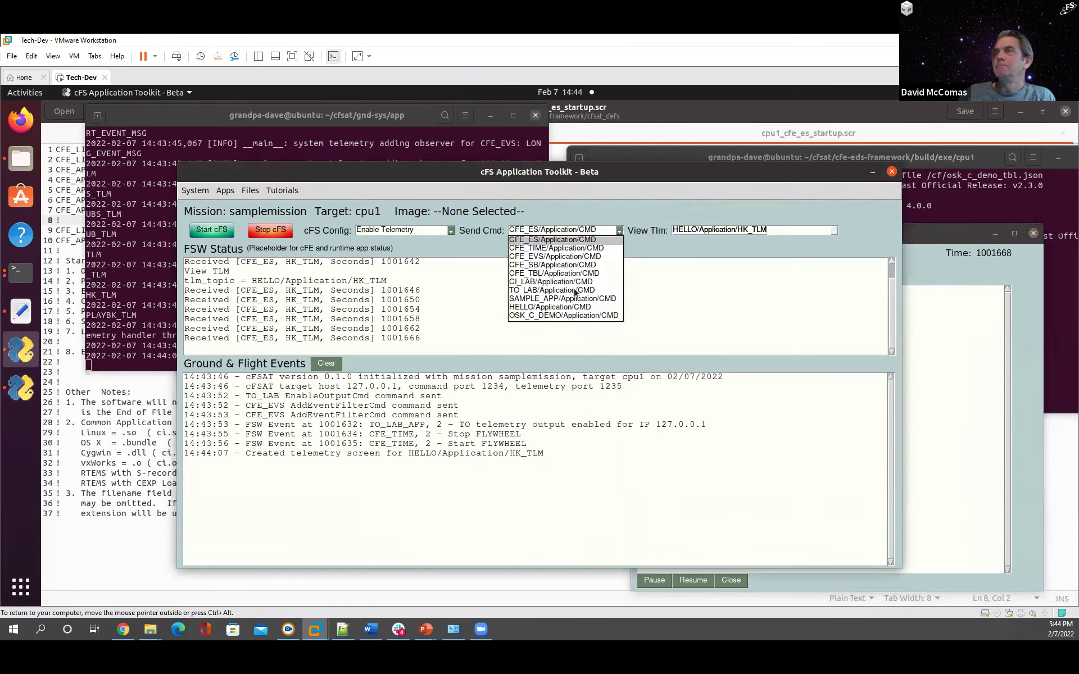
pyautogui.click(578, 308)
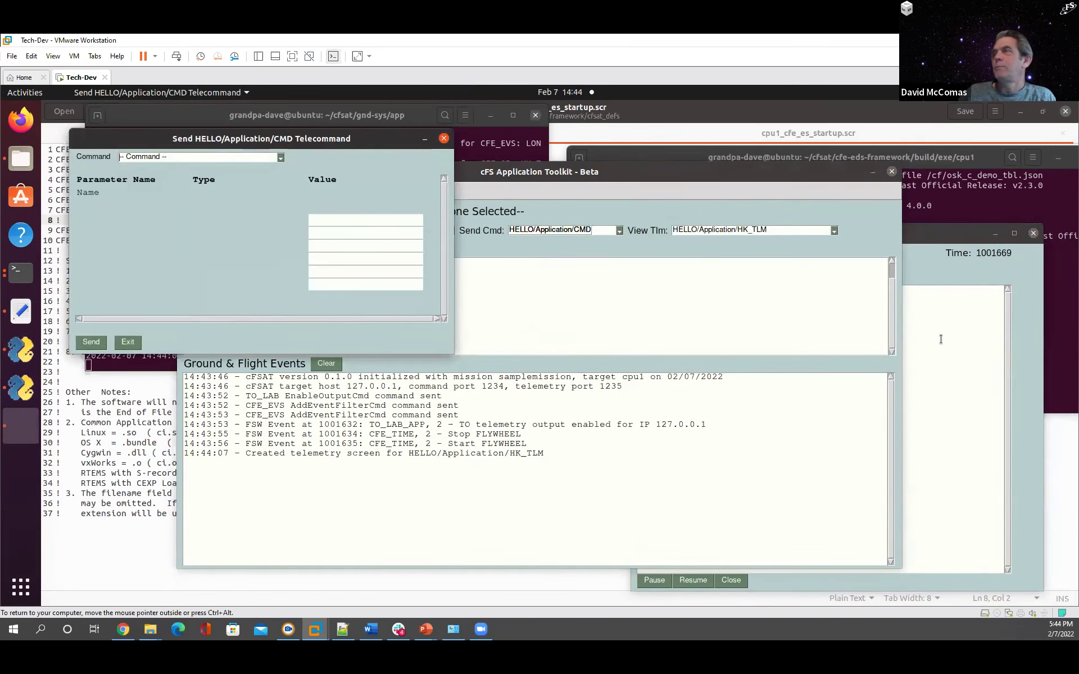
pyautogui.click(941, 340)
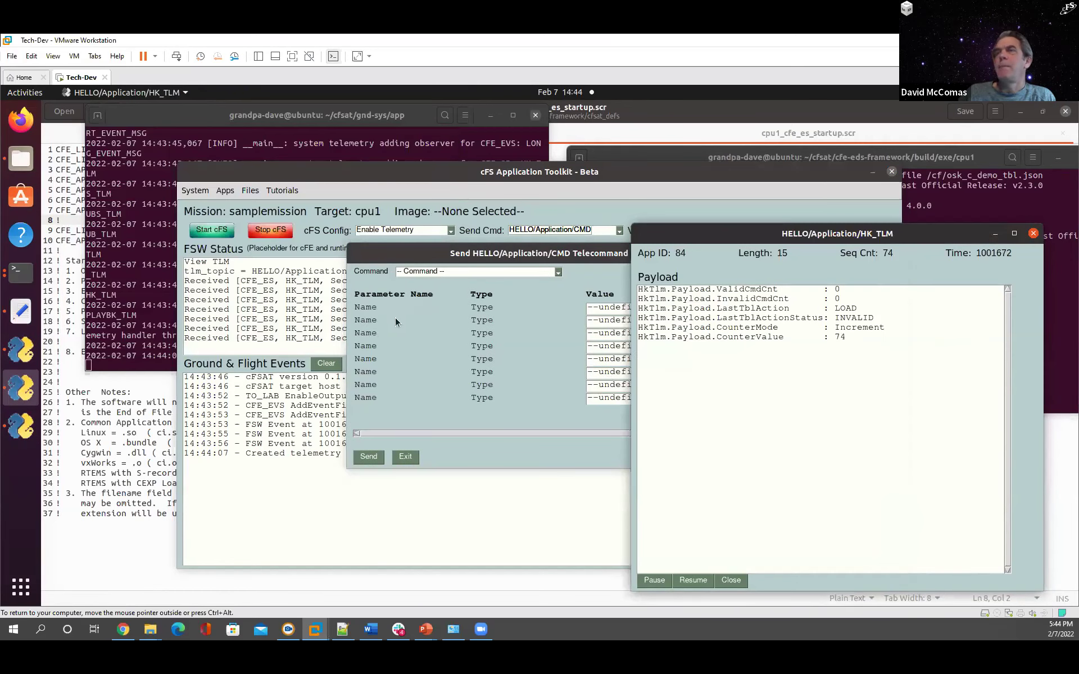
pyautogui.moveTo(488, 255); pyautogui.dragTo(384, 244)
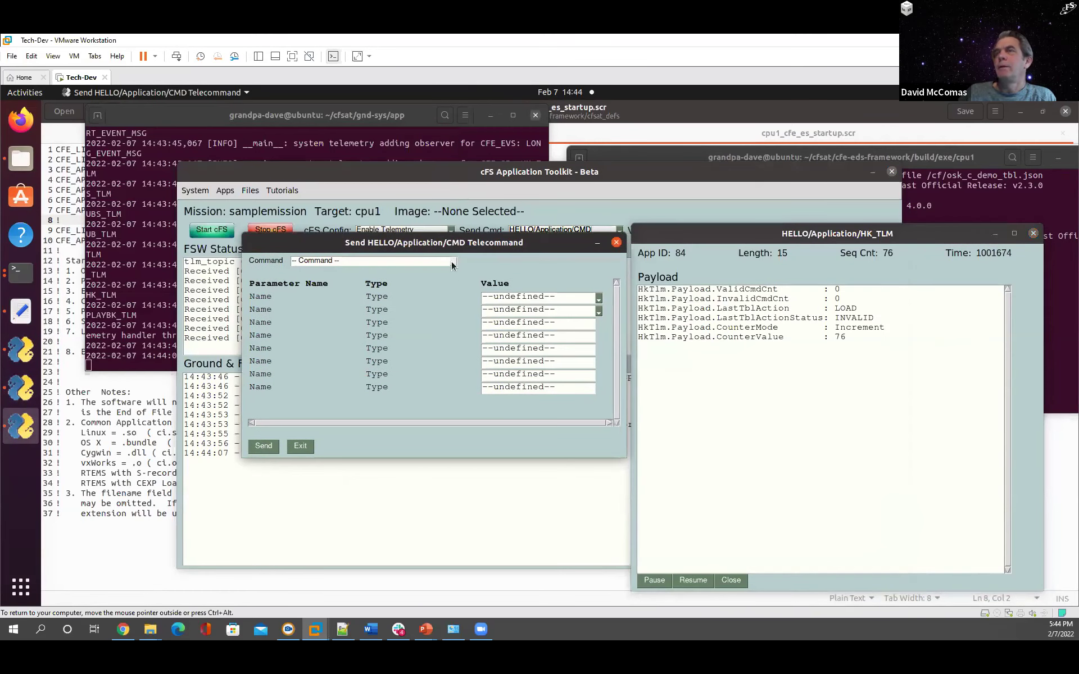
pyautogui.click(452, 262)
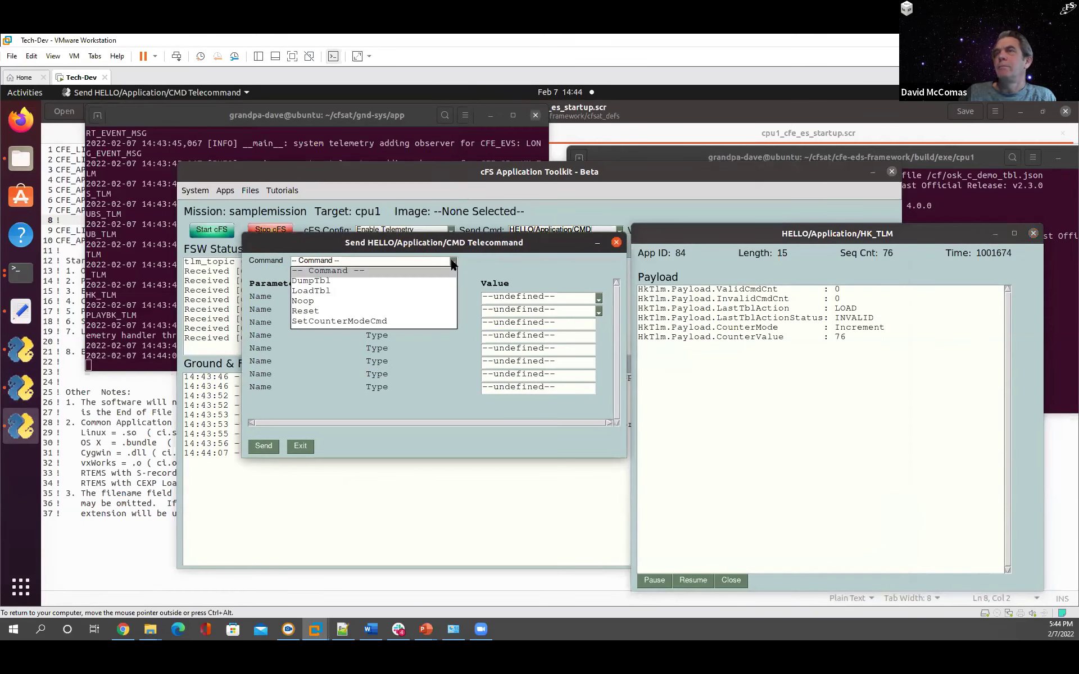
pyautogui.click(431, 322)
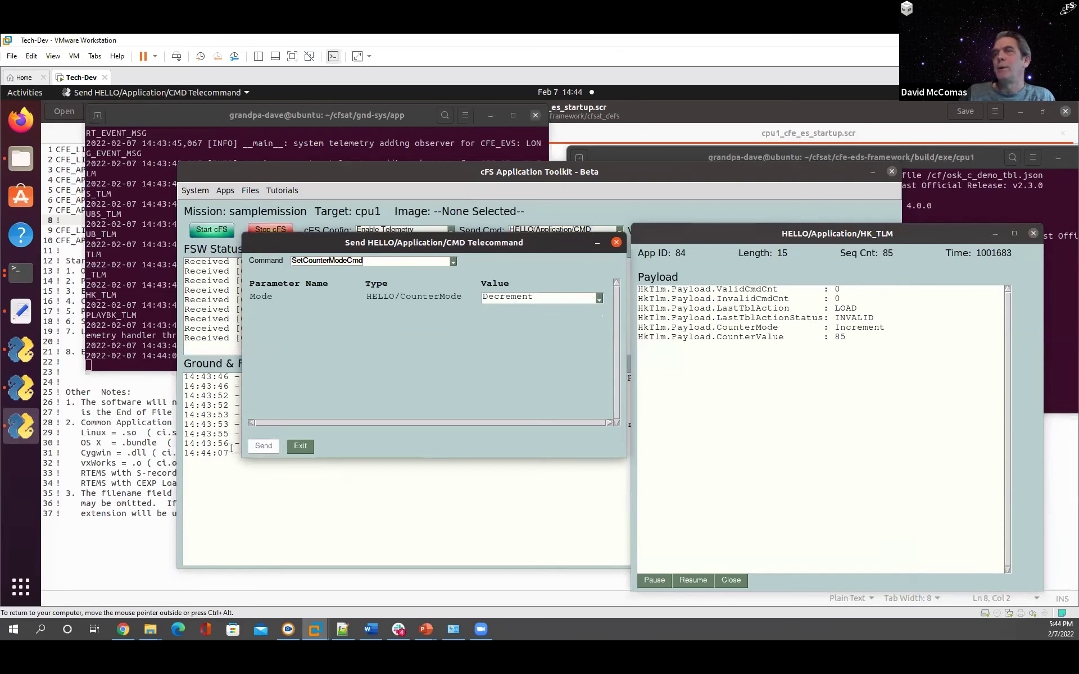
pyautogui.click(264, 445)
pyautogui.click(301, 446)
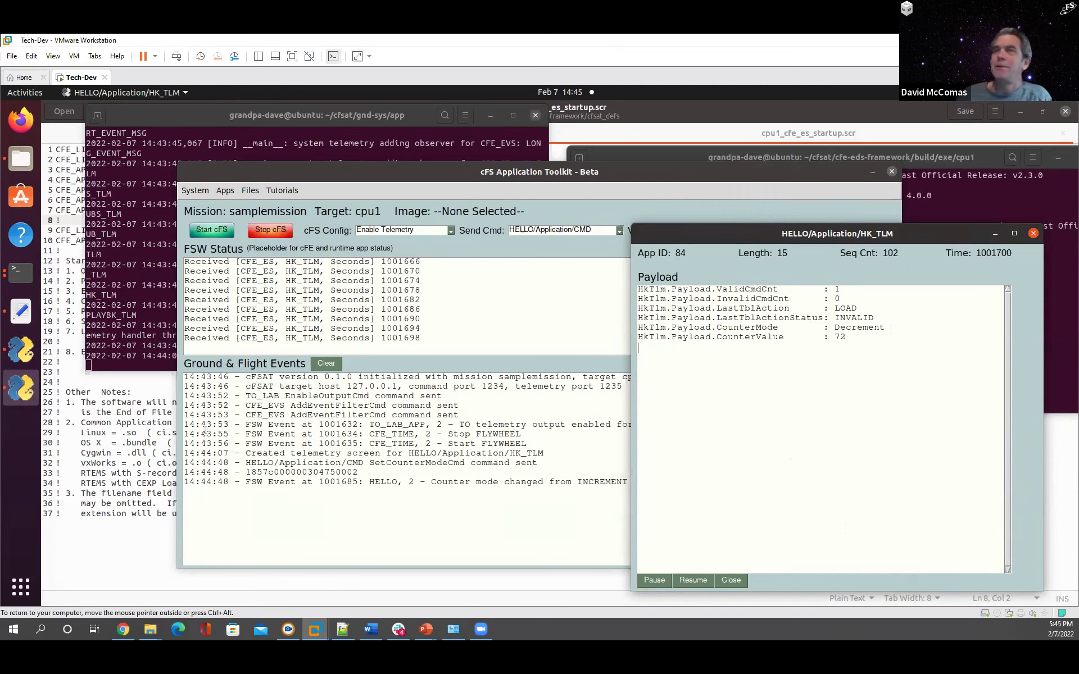
# Step: Open the Create Hello World App tutorial and start lesson 2, Customize example object
pyautogui.click(288, 191)
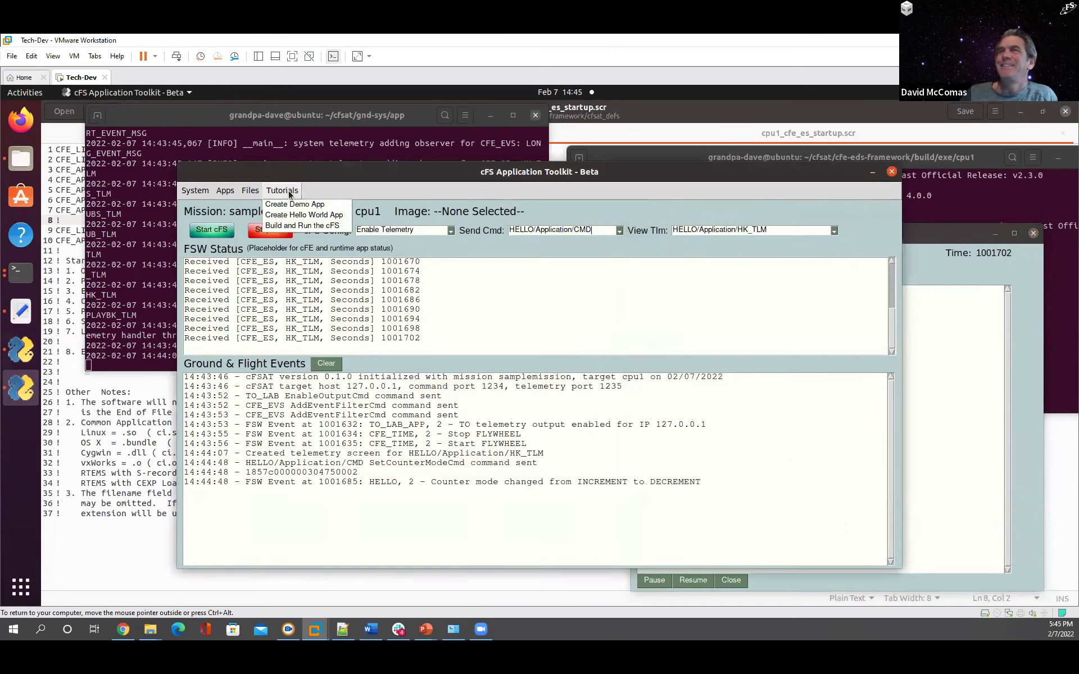
pyautogui.click(303, 215)
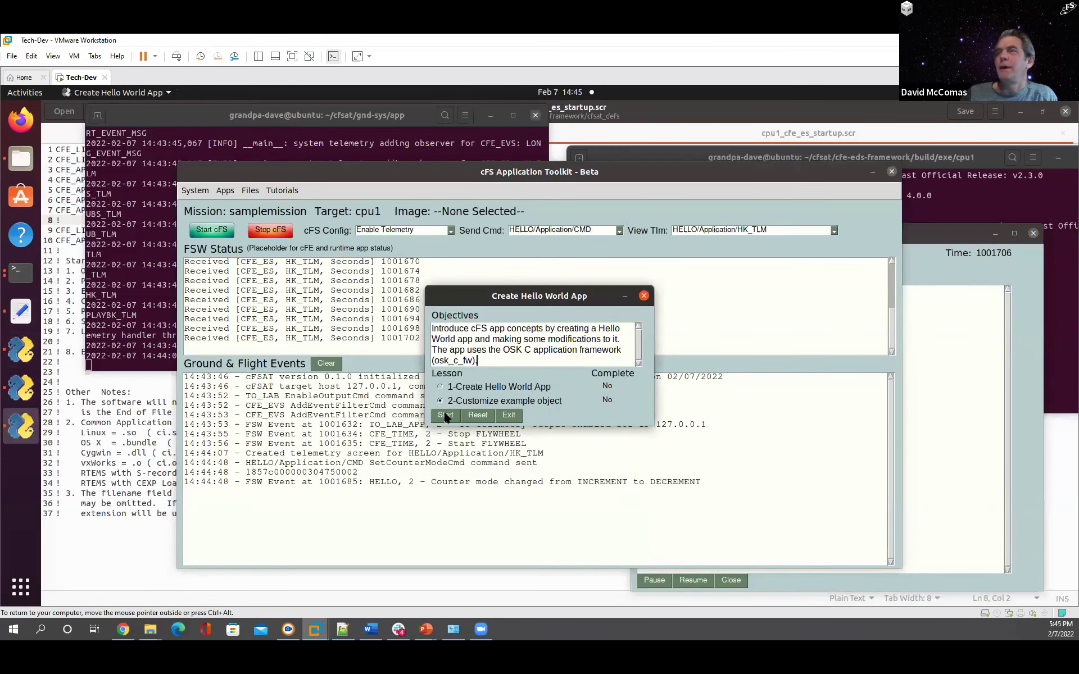
pyautogui.click(445, 415)
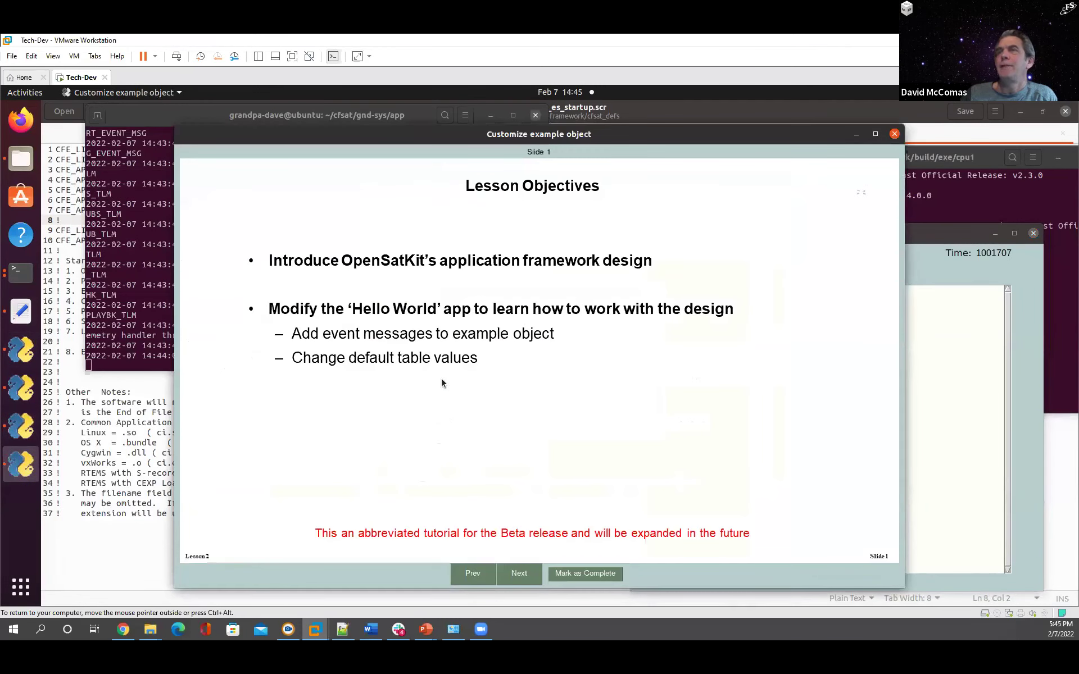